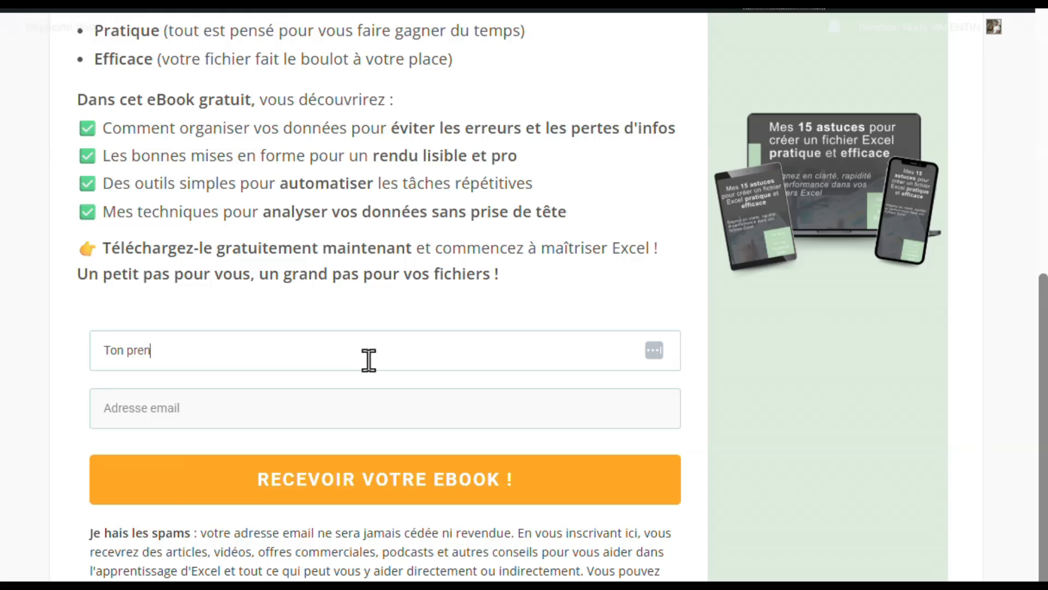
- Fill in the first-name field of the free eBook request form
{"action": "type", "text": "T"}
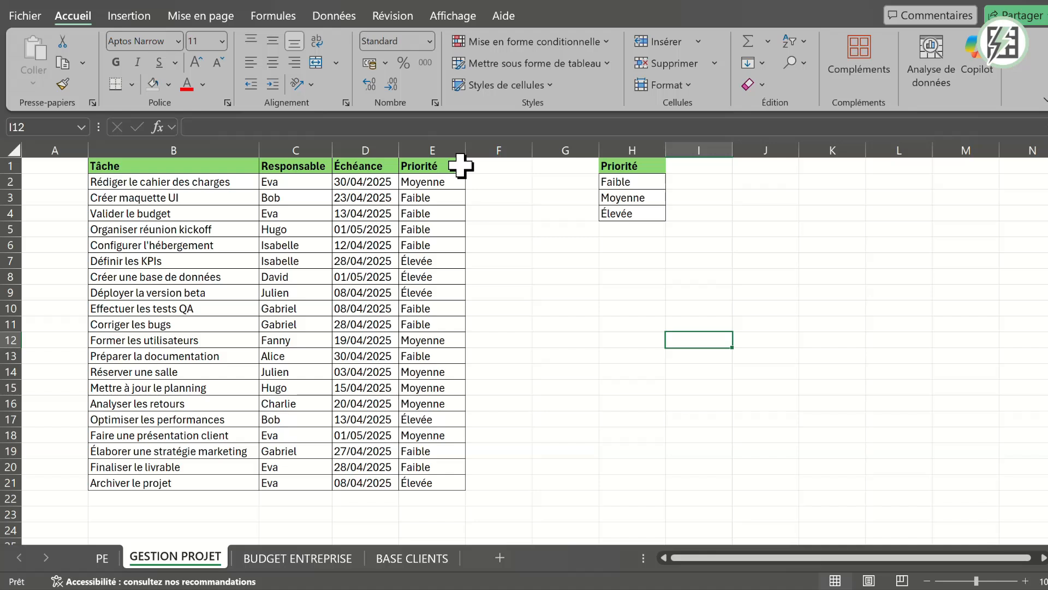
- Highlight the priorities in E2:E21 equal to H2 (Faible) using an Égal à rule with "Remplissage jaune avec texte jaune foncé"
{"action": "left_click", "coordinate": [448, 181]}
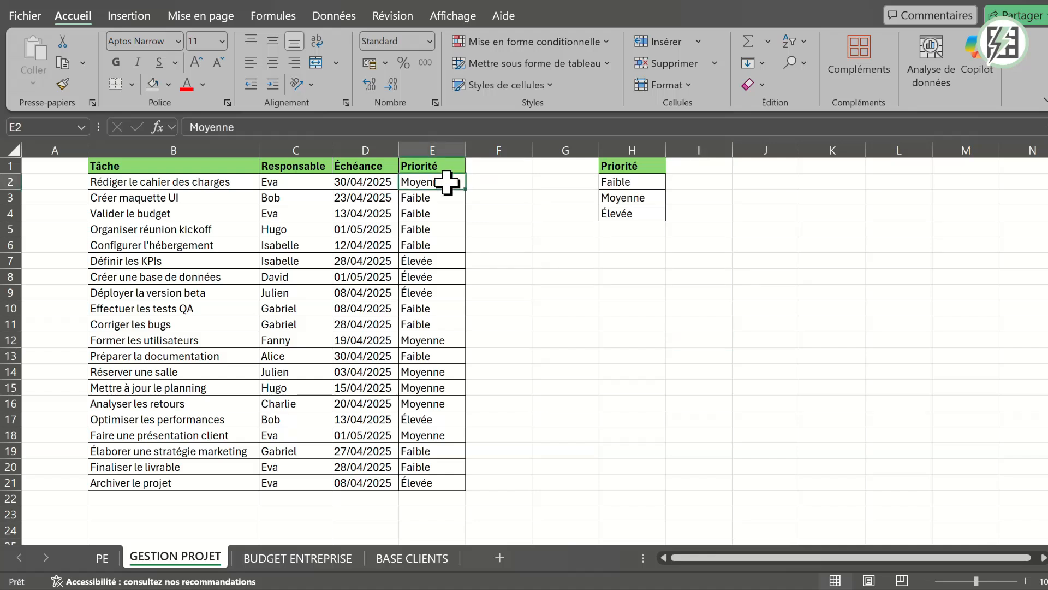
{"action": "key", "text": "ctrl+shift+Down"}
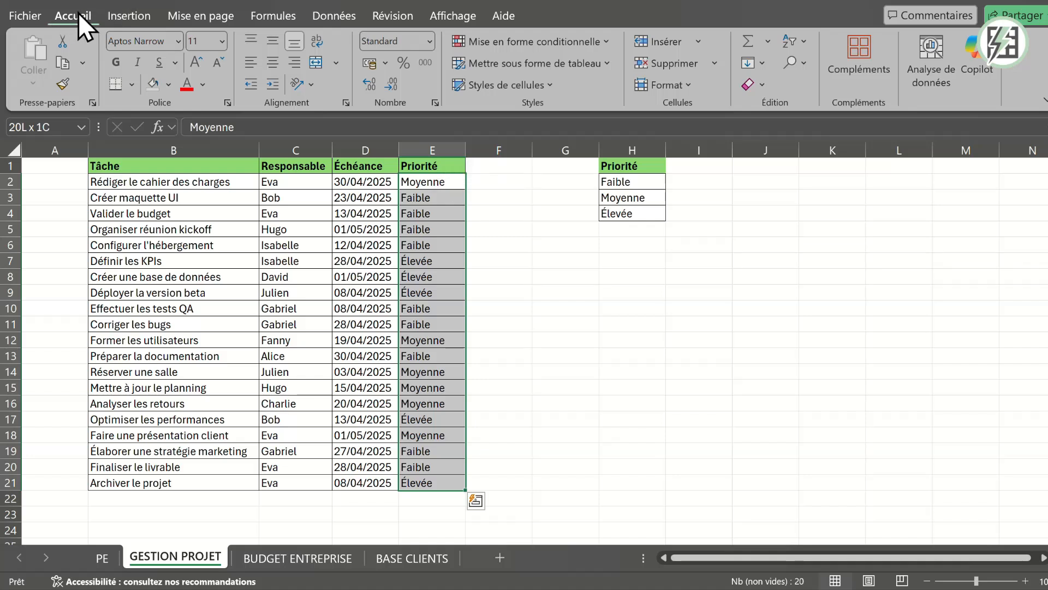
{"action": "left_click", "coordinate": [587, 44]}
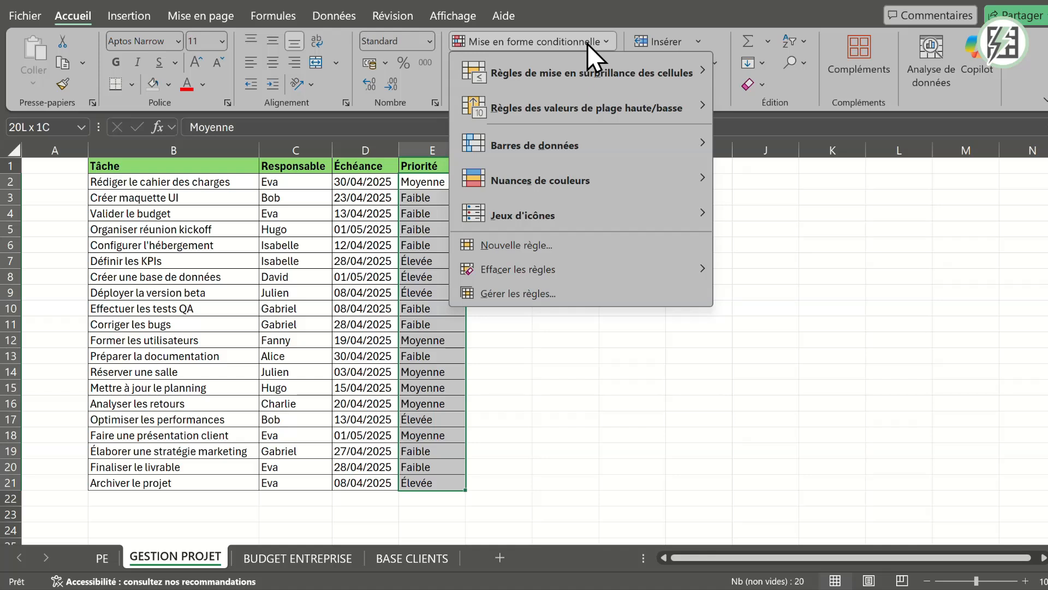
{"action": "mouse_move", "coordinate": [601, 64]}
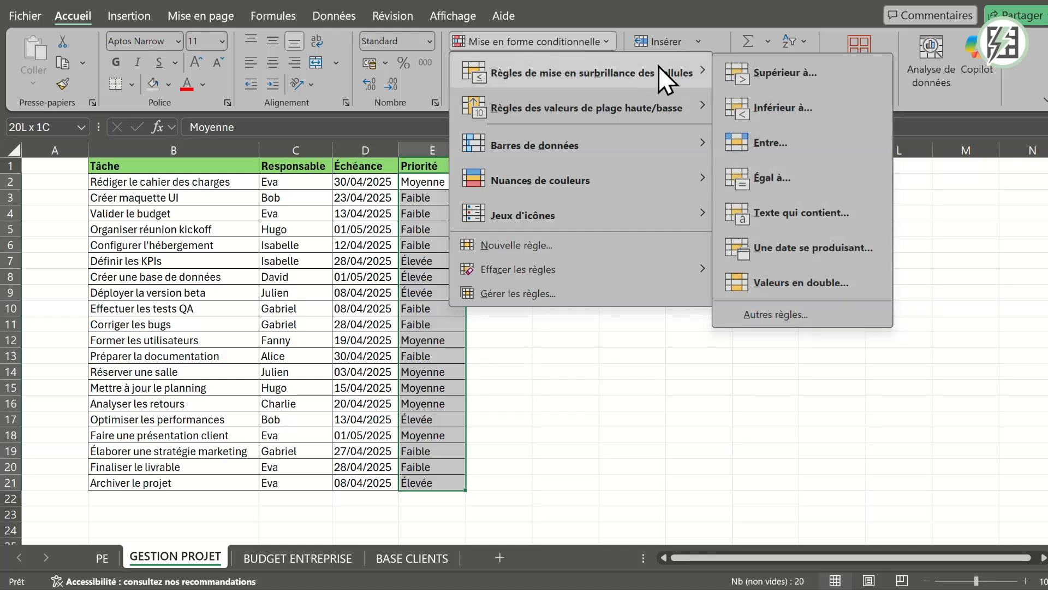
{"action": "left_click", "coordinate": [802, 170]}
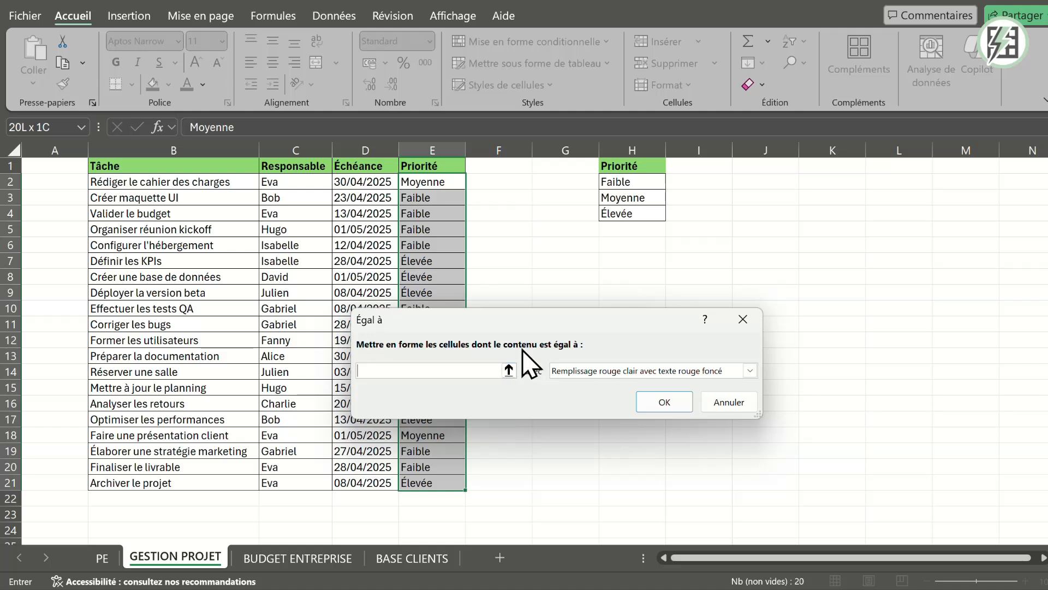
{"action": "left_click", "coordinate": [627, 182]}
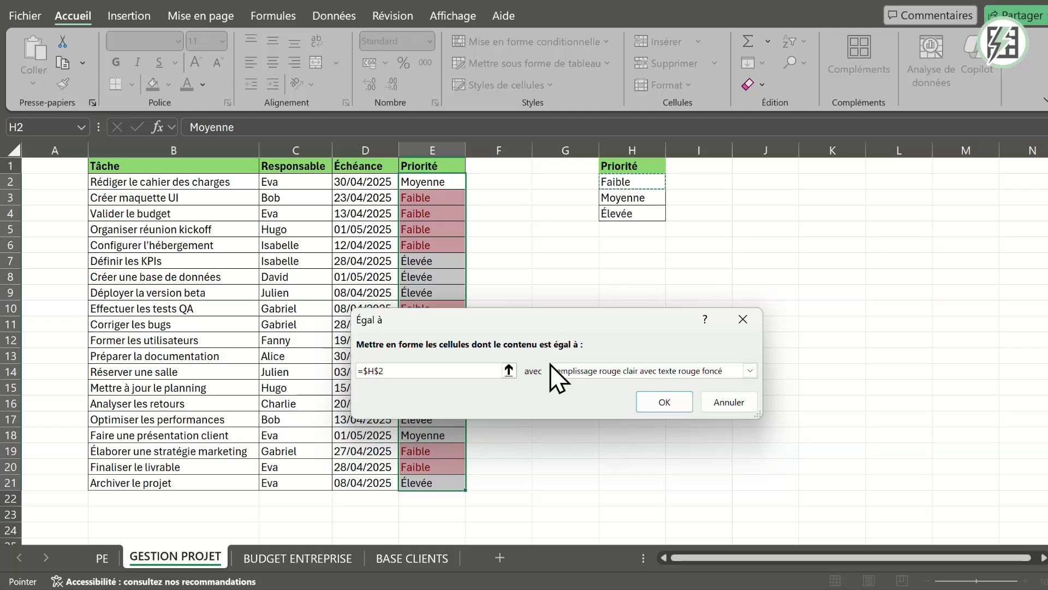
{"action": "left_click", "coordinate": [749, 371]}
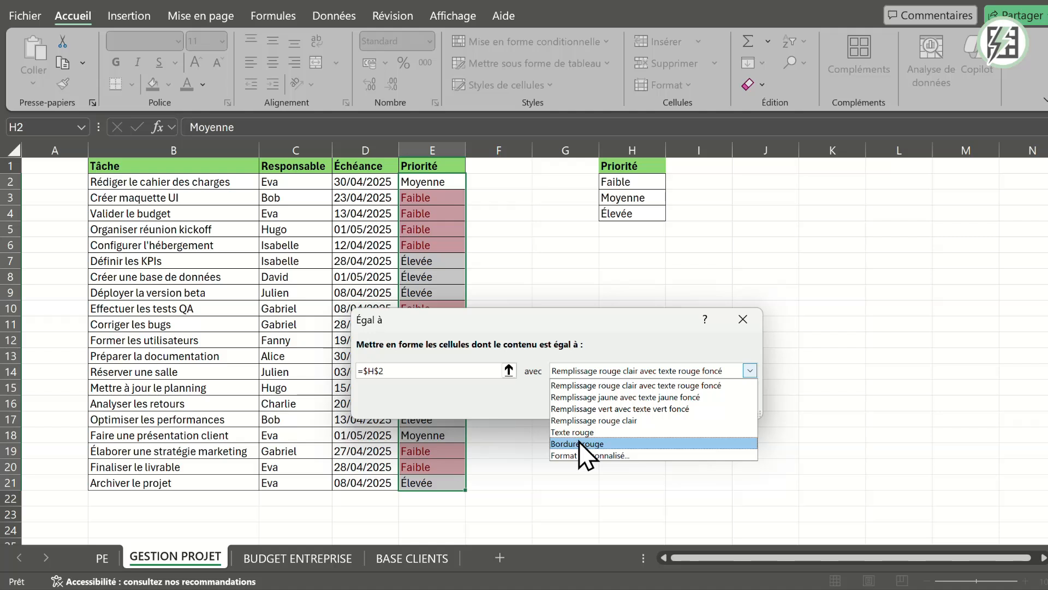
{"action": "left_click", "coordinate": [599, 397]}
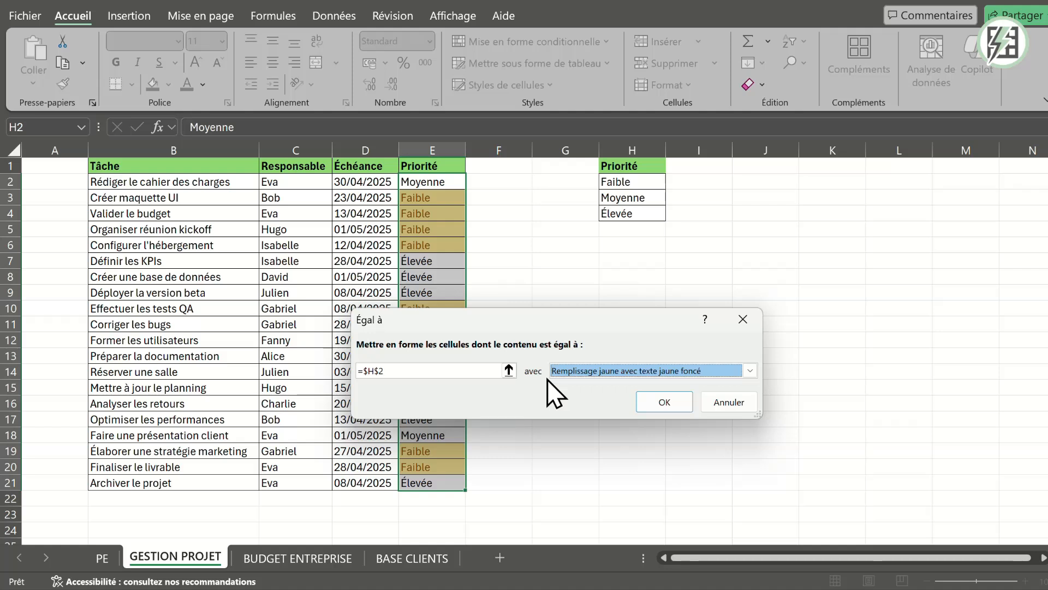
{"action": "left_click", "coordinate": [676, 404]}
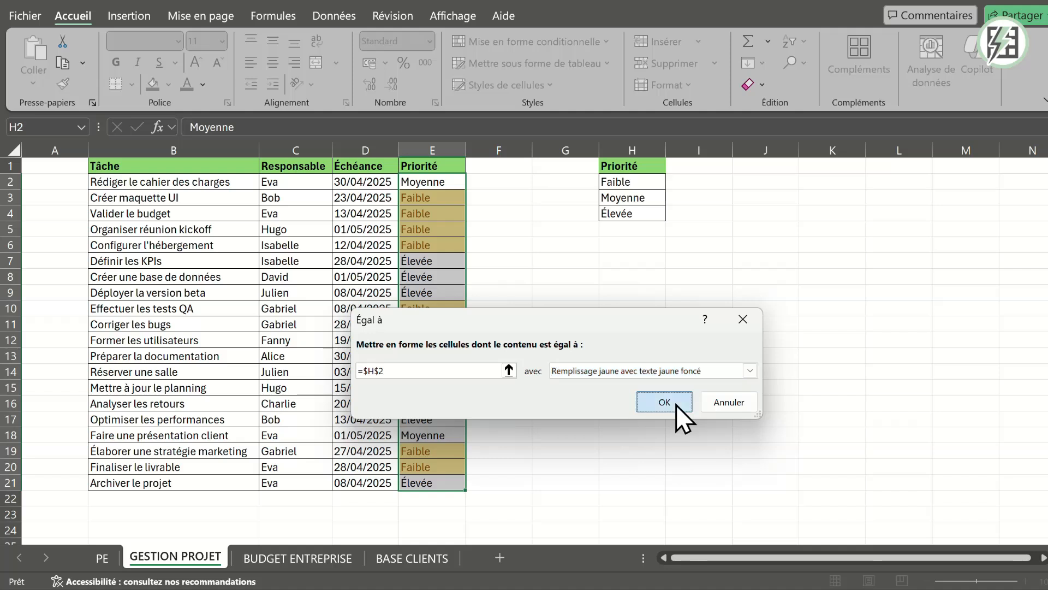
{"action": "left_click", "coordinate": [676, 405]}
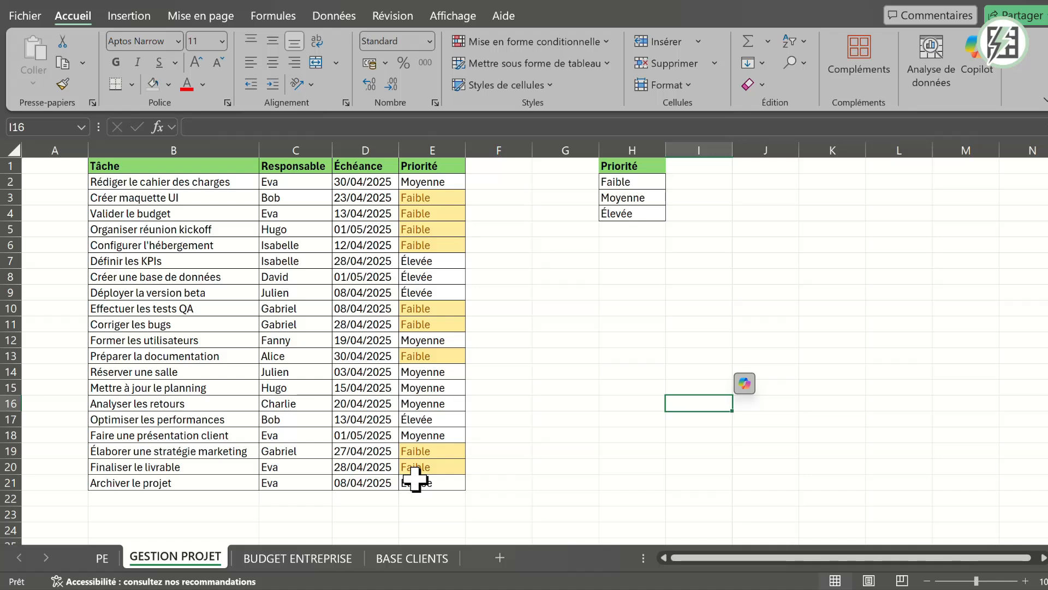
- Add an Égal à rule to E2:E21 for values matching H3 (Moyenne) with "Remplissage vert avec texte vert foncé"
{"action": "left_click", "coordinate": [439, 178]}
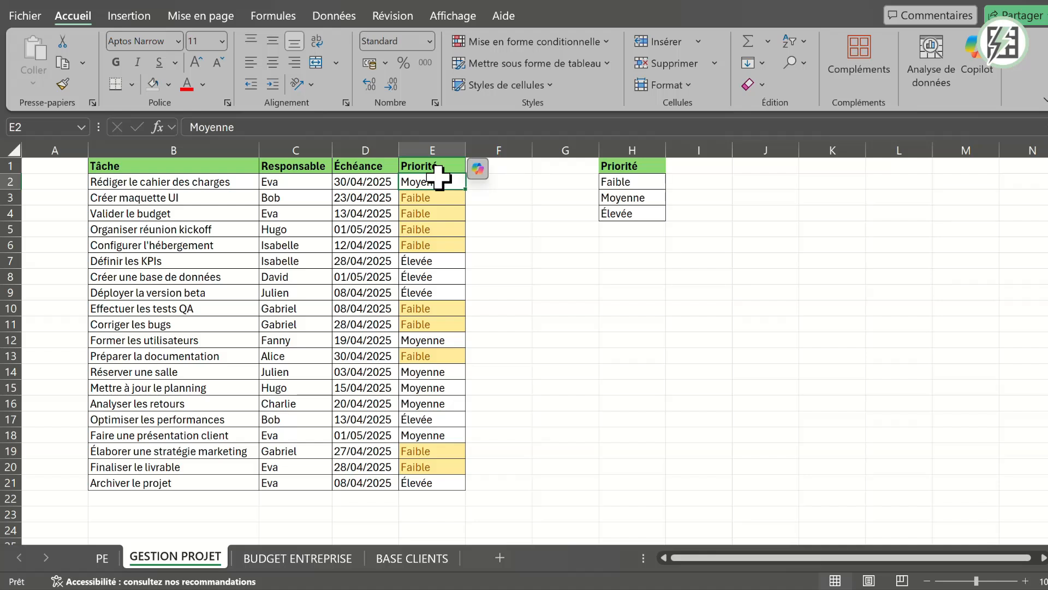
{"action": "key", "text": "ctrl+shift+Down"}
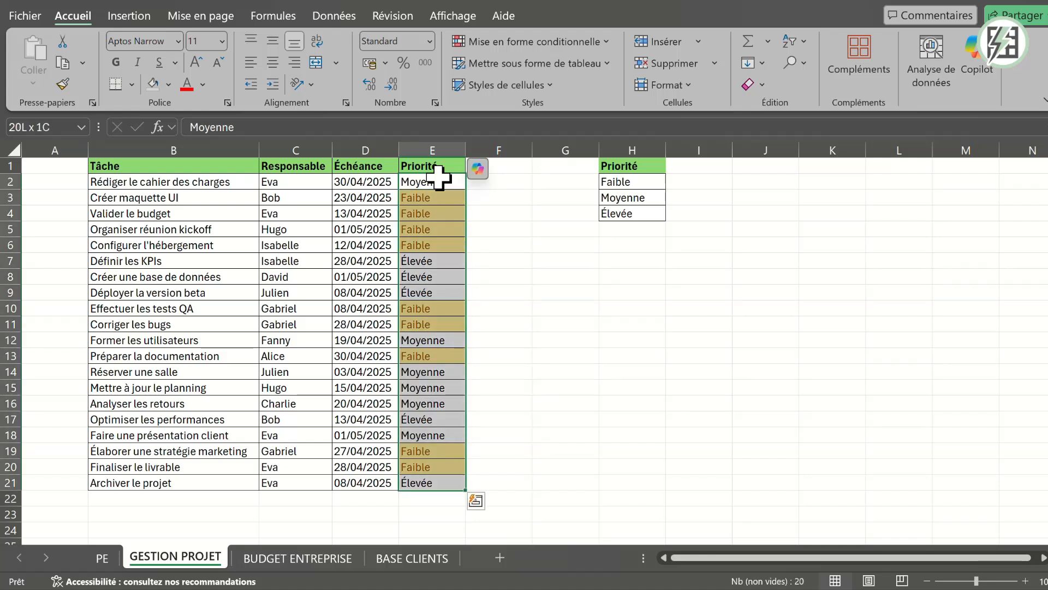
{"action": "left_click", "coordinate": [502, 40]}
{"action": "mouse_move", "coordinate": [605, 67]}
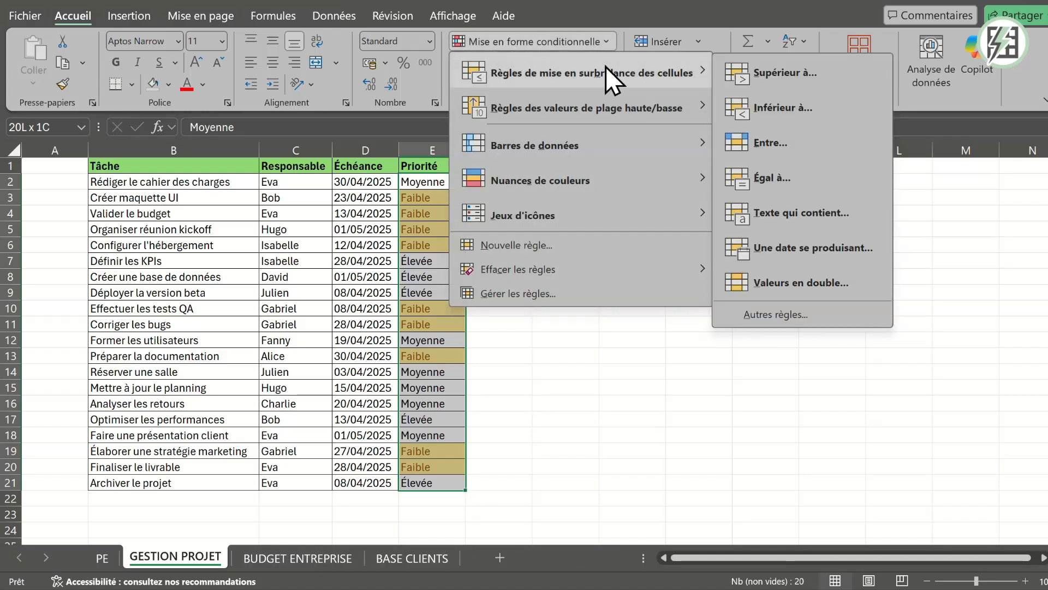
{"action": "left_click", "coordinate": [805, 183]}
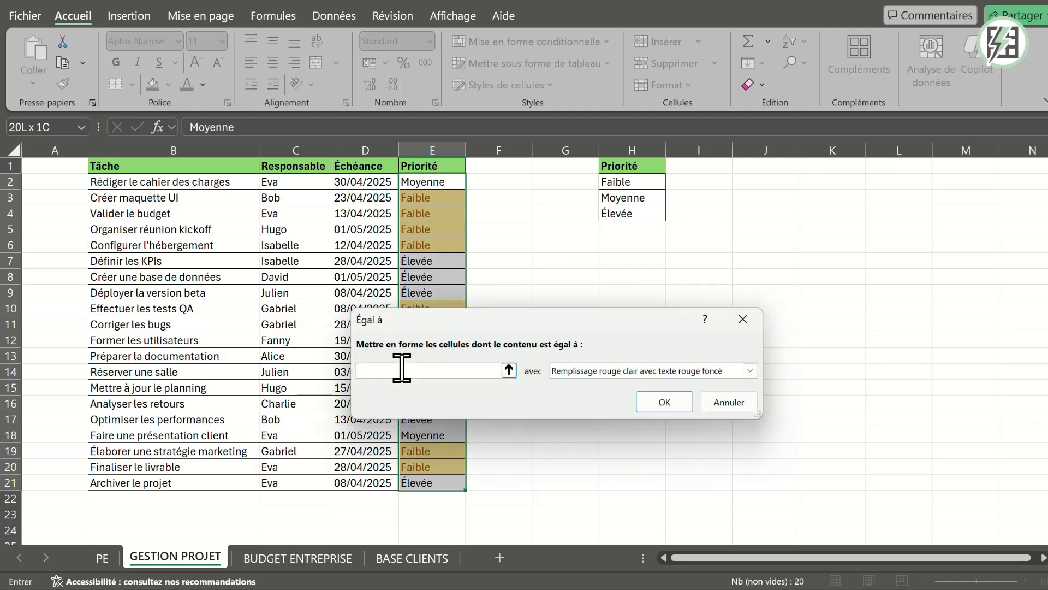
{"action": "left_click", "coordinate": [615, 197]}
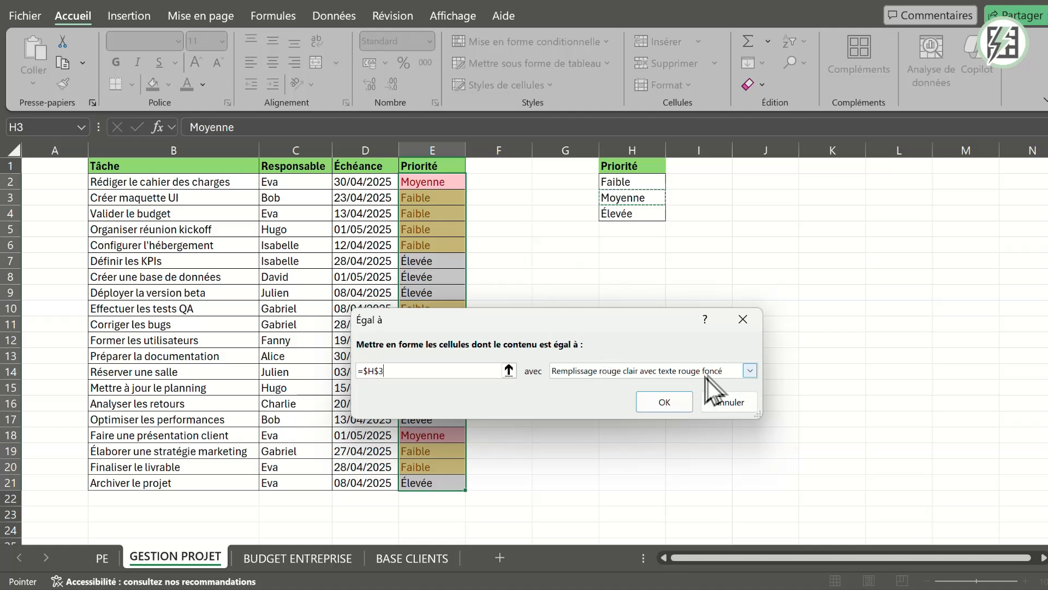
{"action": "left_click", "coordinate": [751, 372]}
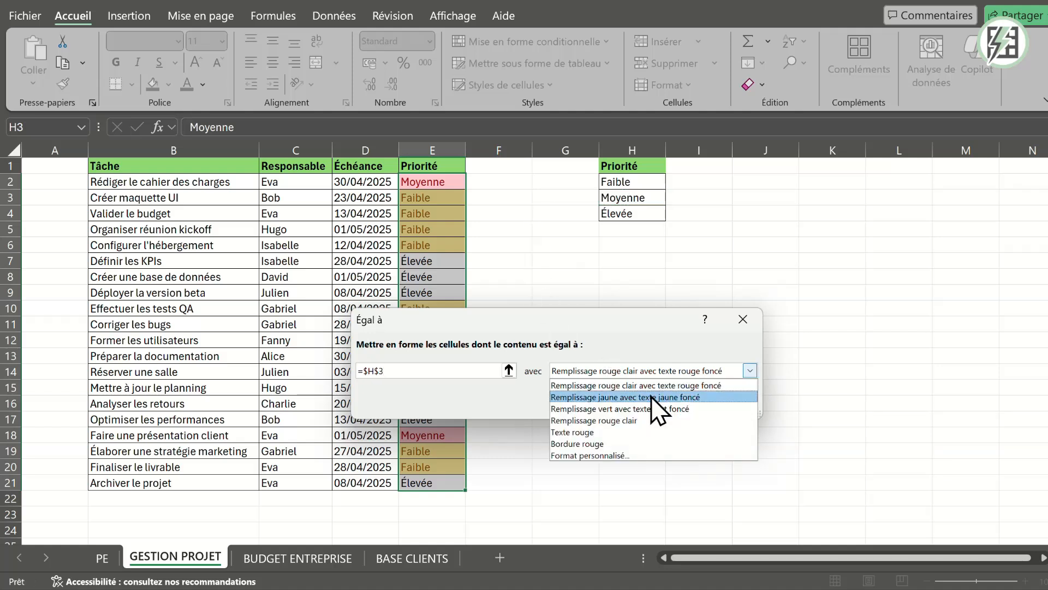
{"action": "left_click", "coordinate": [617, 410]}
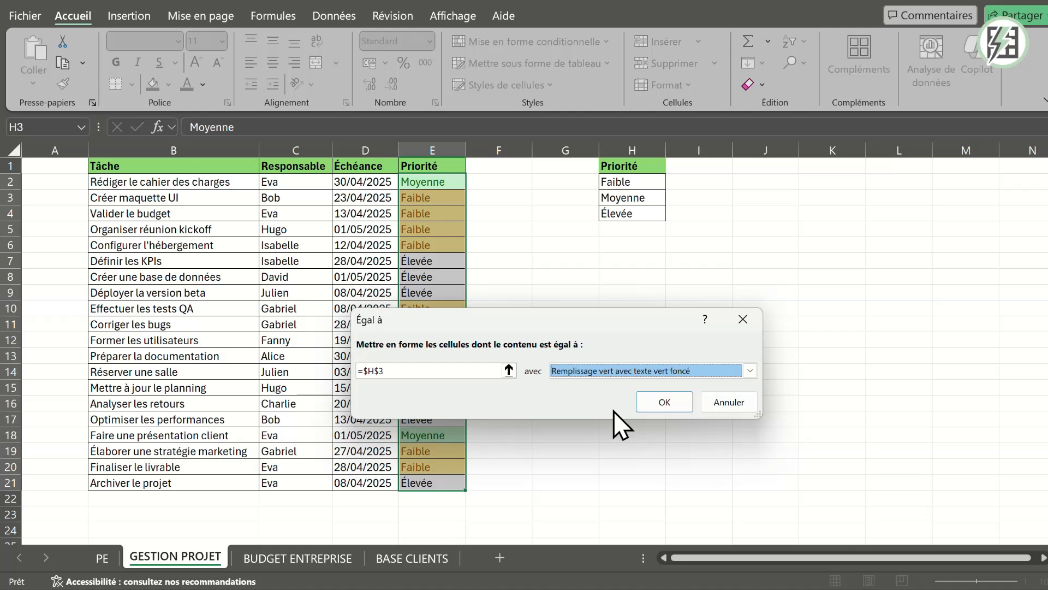
{"action": "left_click", "coordinate": [644, 399]}
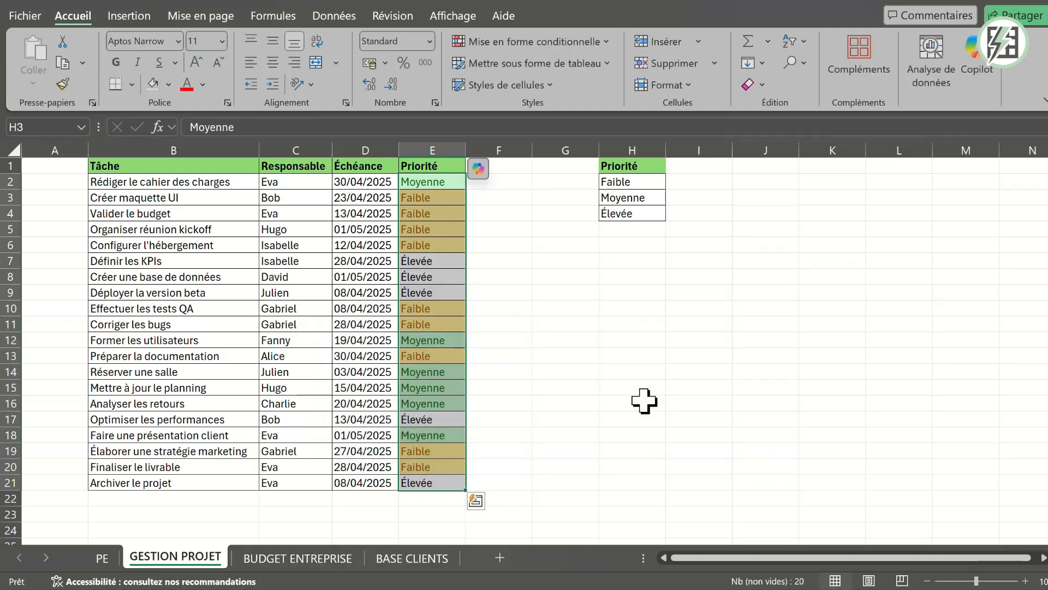
{"action": "left_click", "coordinate": [644, 402]}
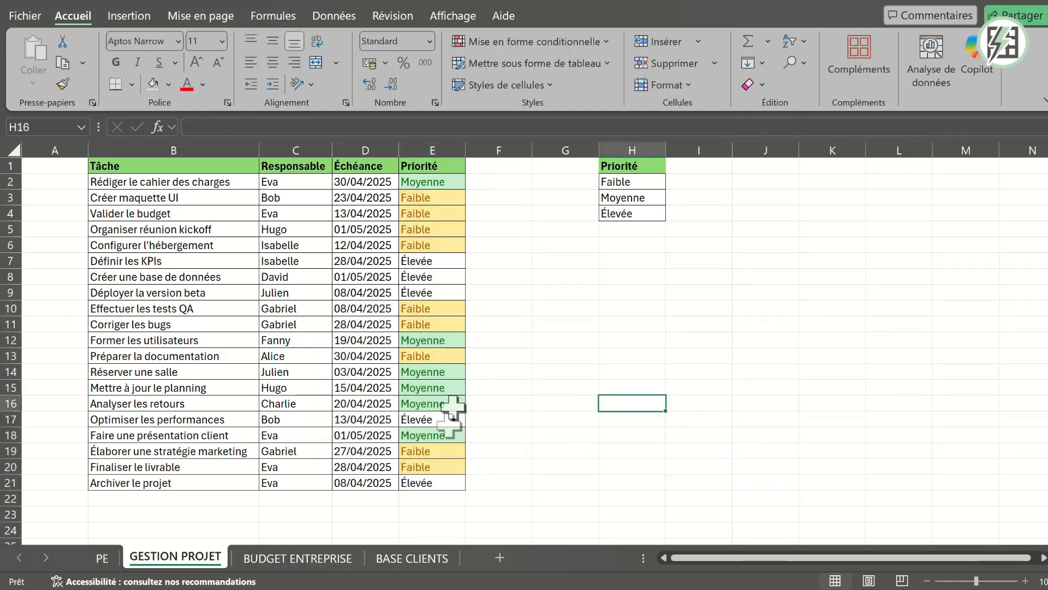
- Add an Égal à rule to E2:E21 for values matching H4 (Élevée) with "Remplissage rouge clair avec texte rouge foncé"
{"action": "left_click", "coordinate": [440, 181]}
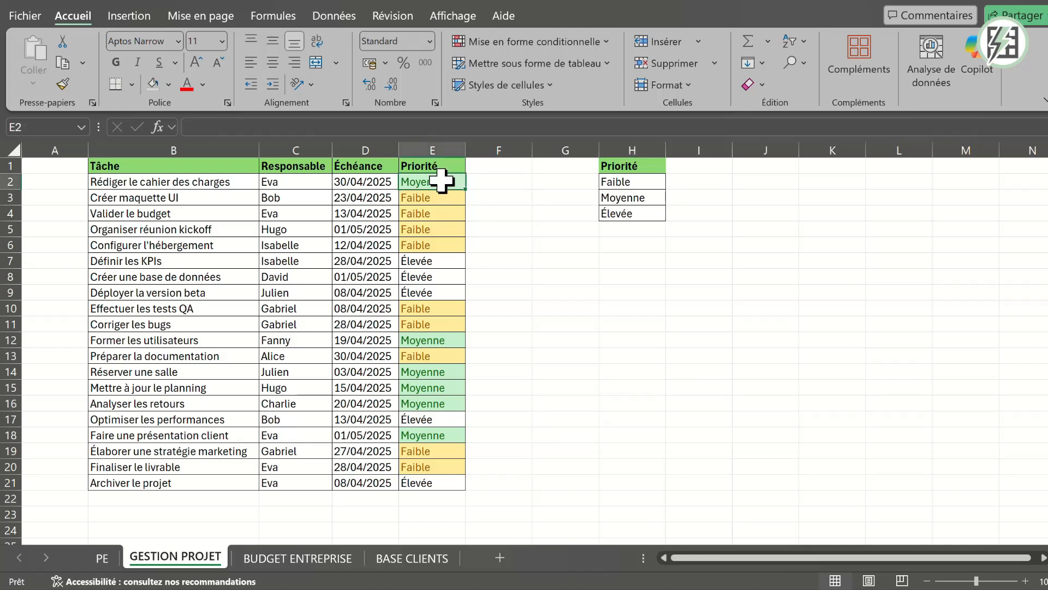
{"action": "key", "text": "ctrl+shift+Down"}
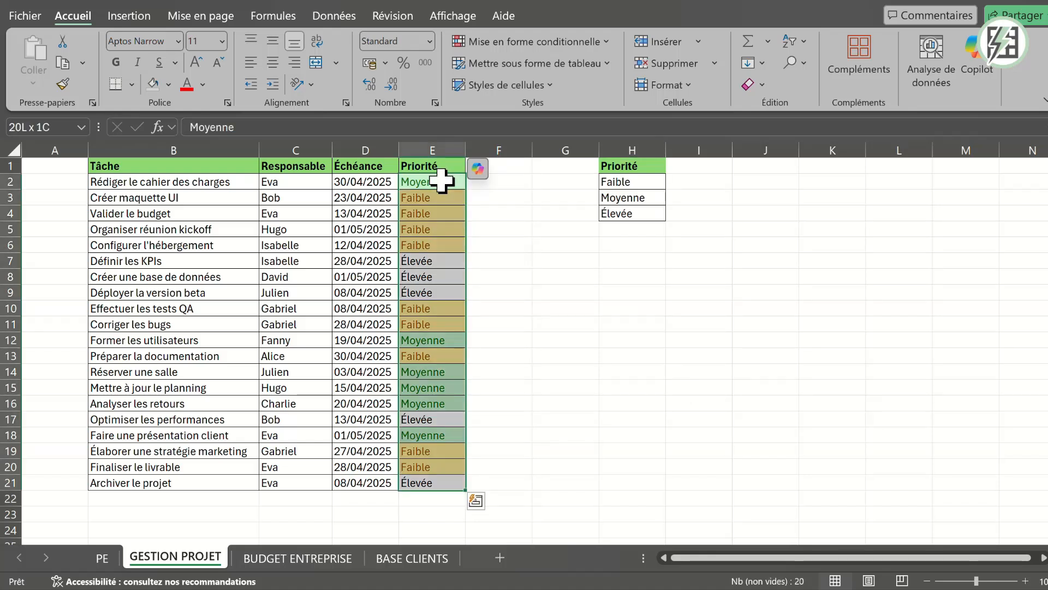
{"action": "left_click", "coordinate": [548, 43]}
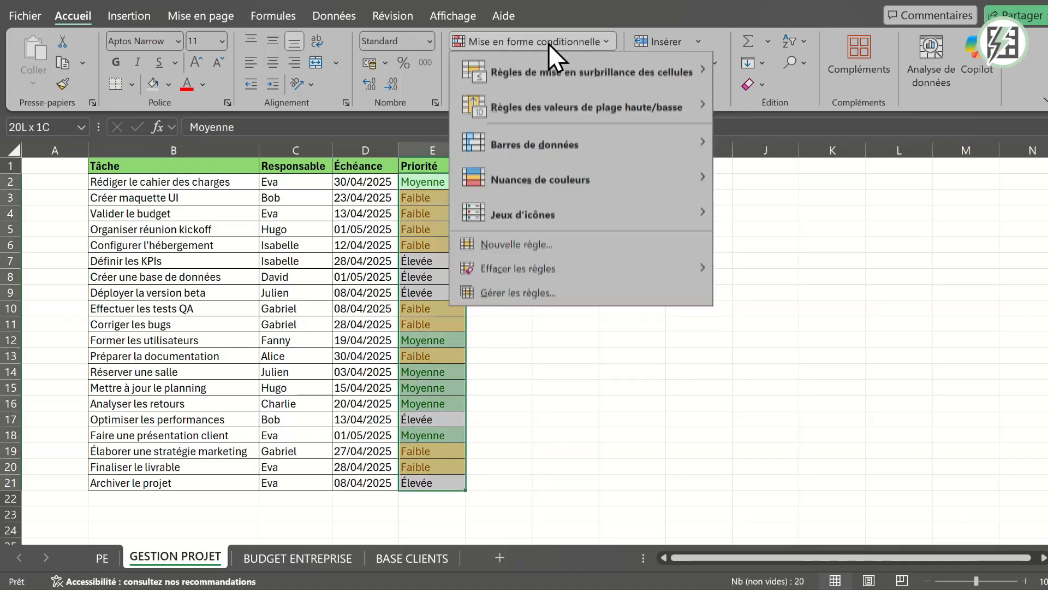
{"action": "mouse_move", "coordinate": [558, 70]}
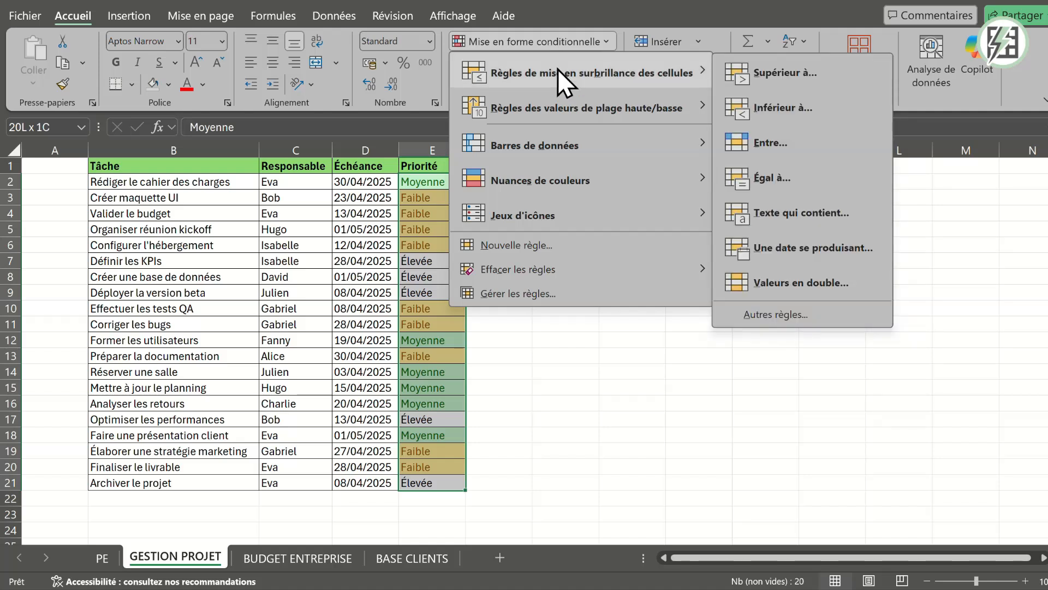
{"action": "left_click", "coordinate": [769, 178]}
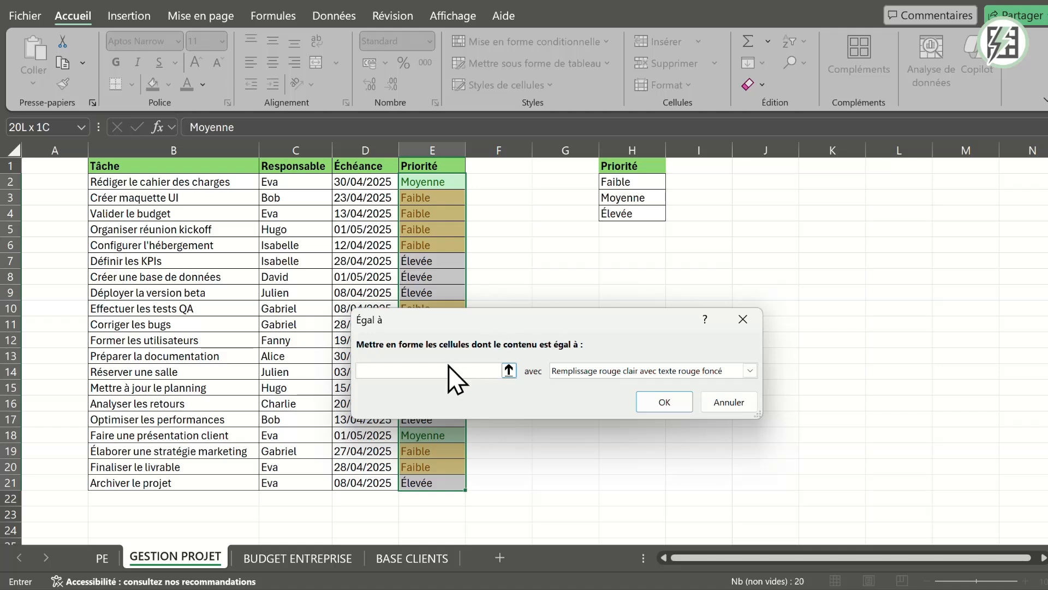
{"action": "left_click", "coordinate": [625, 215]}
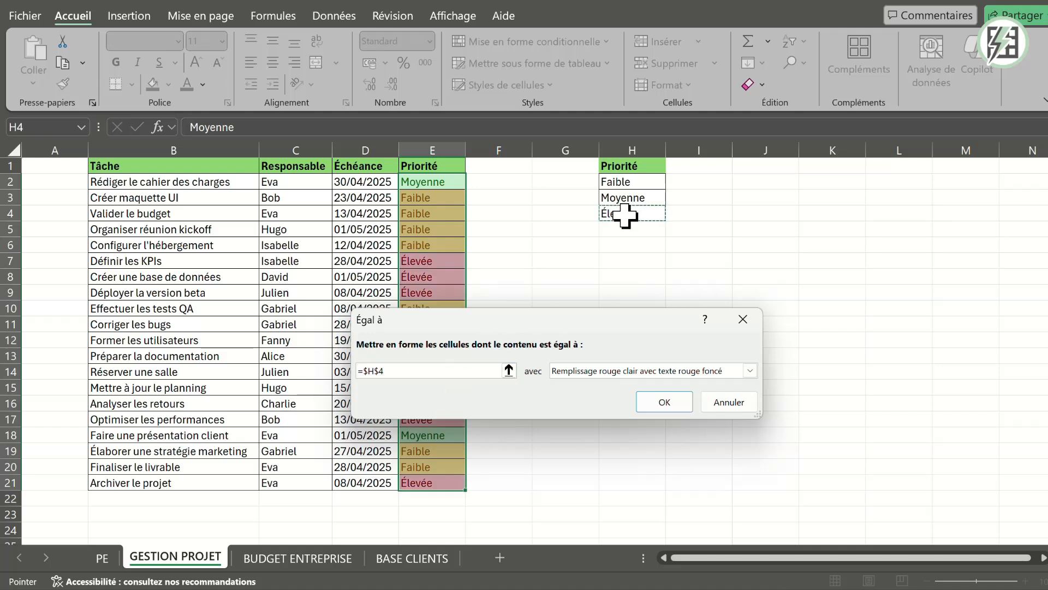
{"action": "left_click", "coordinate": [733, 373]}
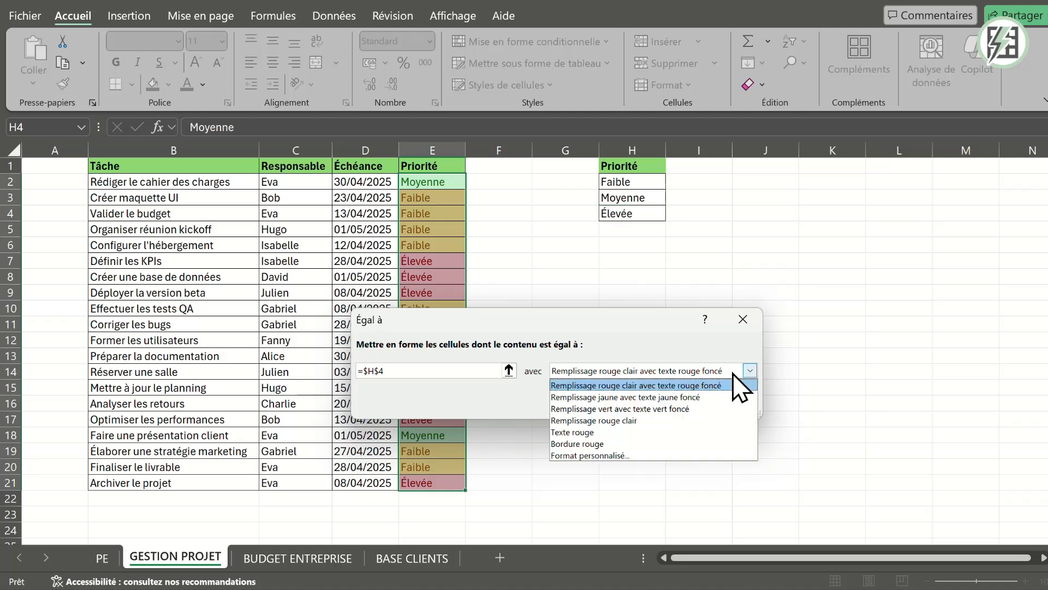
{"action": "left_click", "coordinate": [679, 386]}
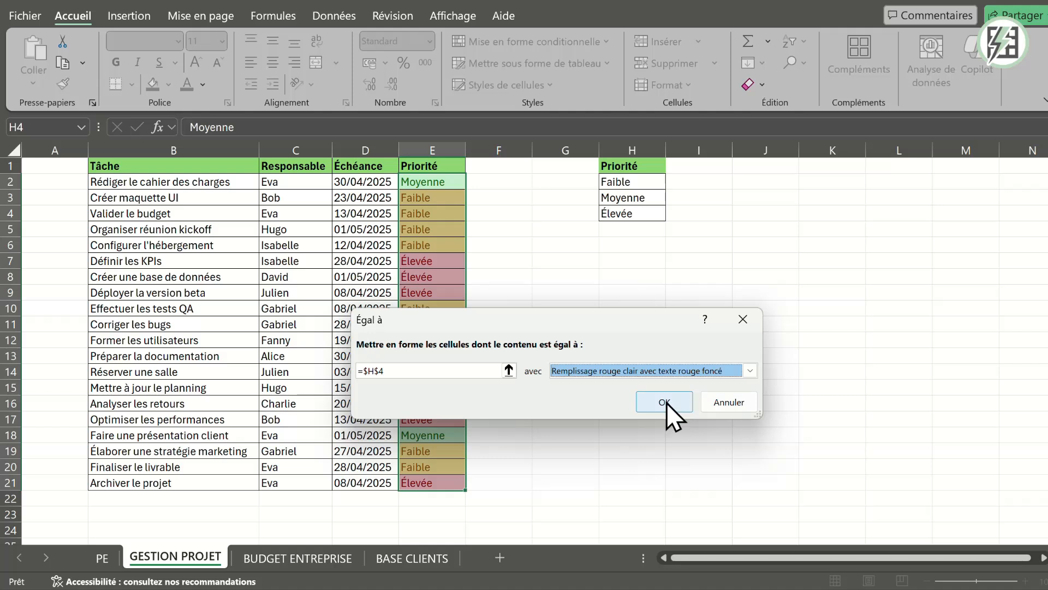
{"action": "left_click", "coordinate": [666, 402]}
{"action": "left_click", "coordinate": [668, 402]}
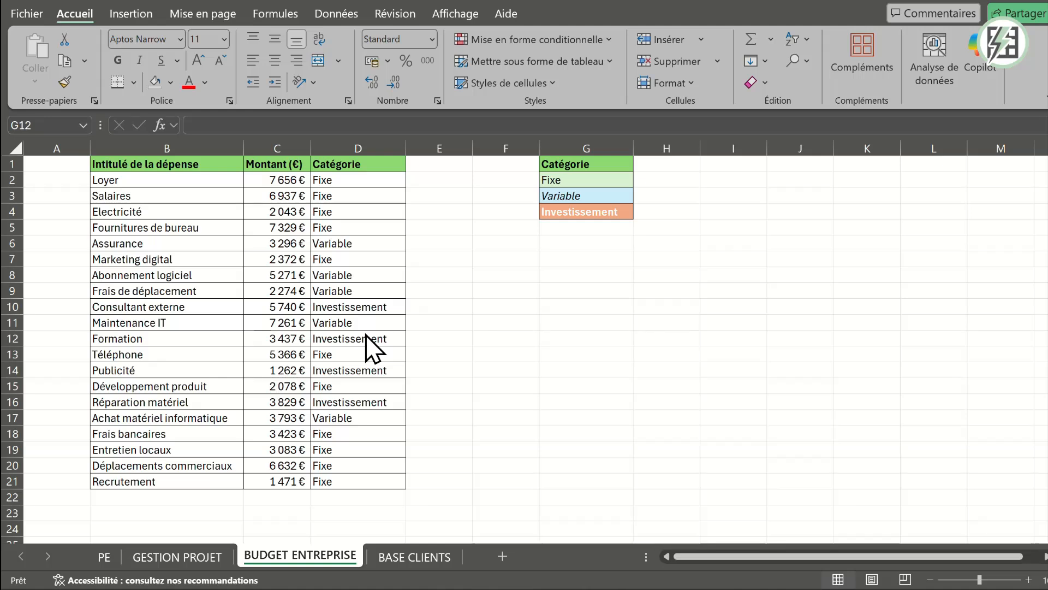
- Create a conditional formatting rule on D2:D21 for cells whose value is "égale à" =$G$2 (Fixe)
{"action": "left_click", "coordinate": [343, 180]}
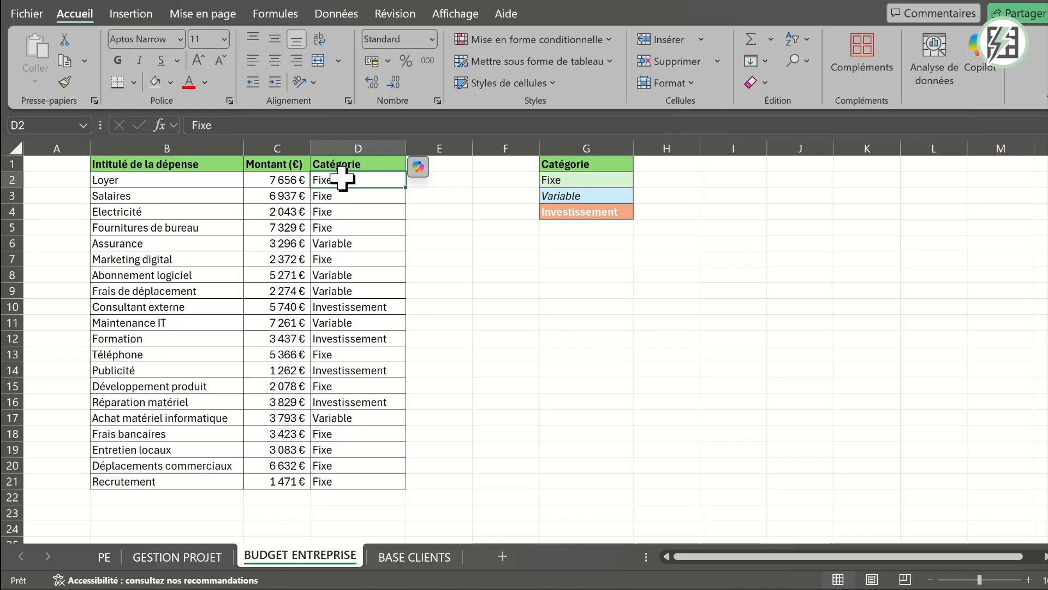
{"action": "key", "text": "ctrl+shift+Down"}
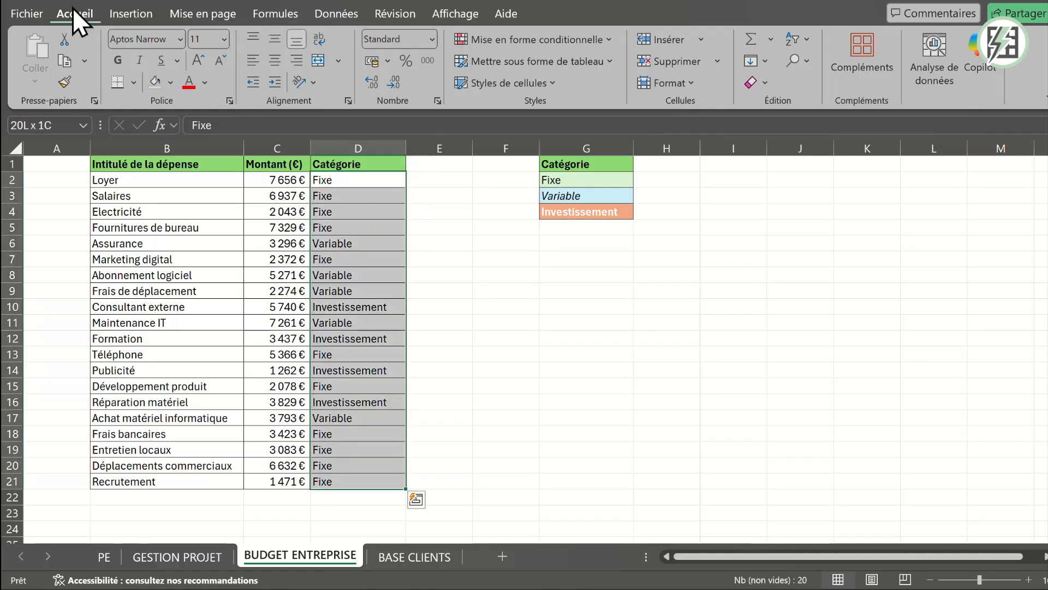
{"action": "left_click", "coordinate": [578, 45]}
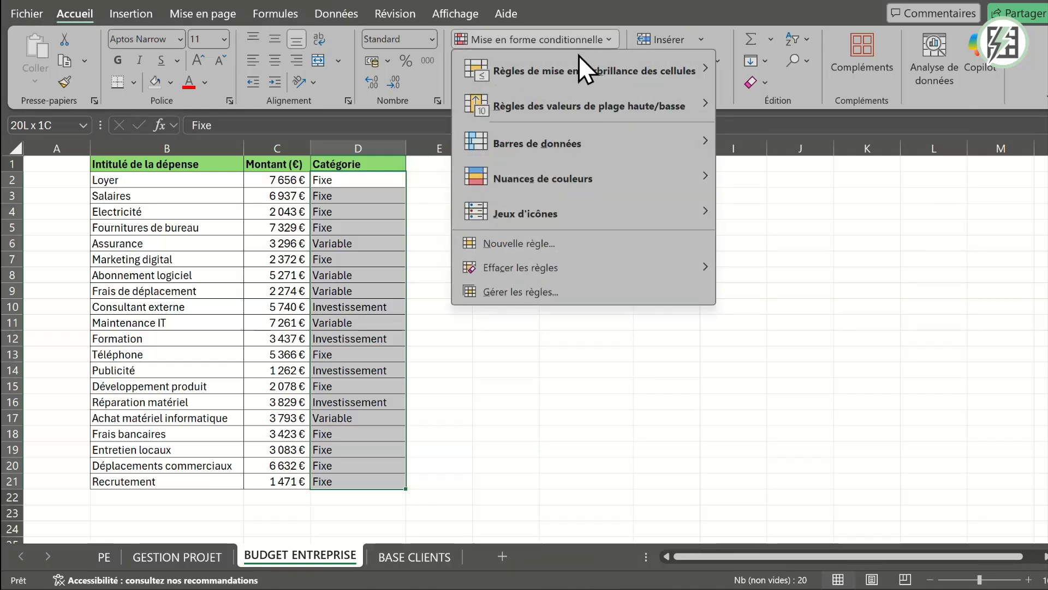
{"action": "left_click", "coordinate": [532, 247]}
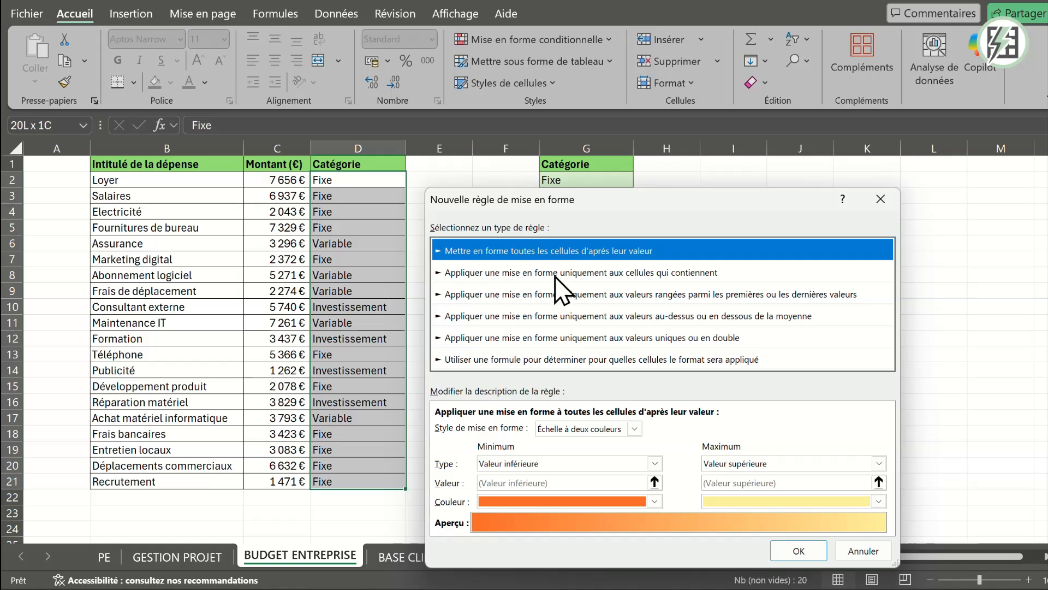
{"action": "left_click", "coordinate": [579, 272]}
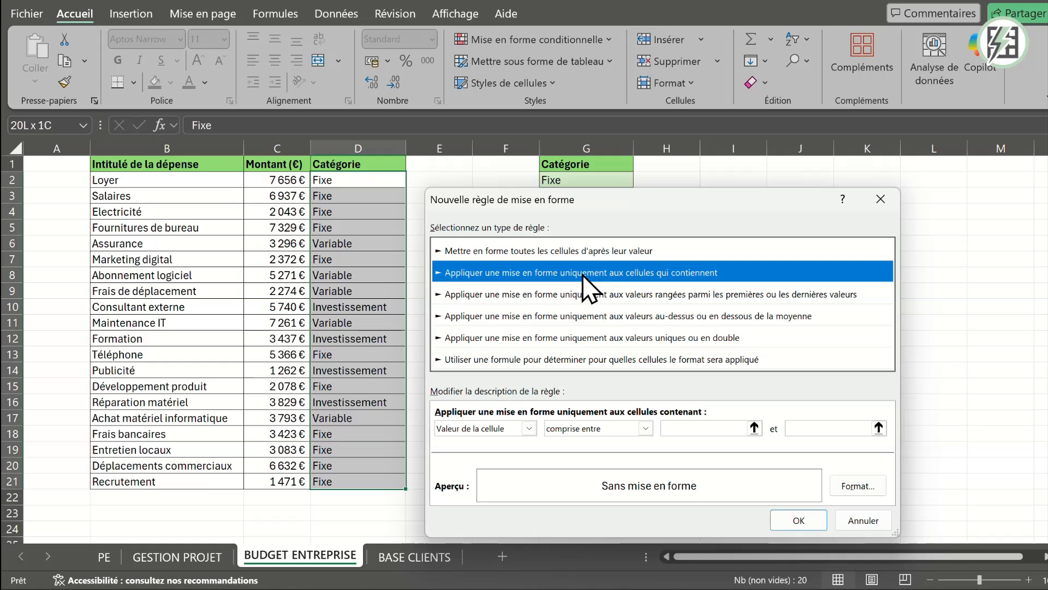
{"action": "left_click", "coordinate": [619, 431]}
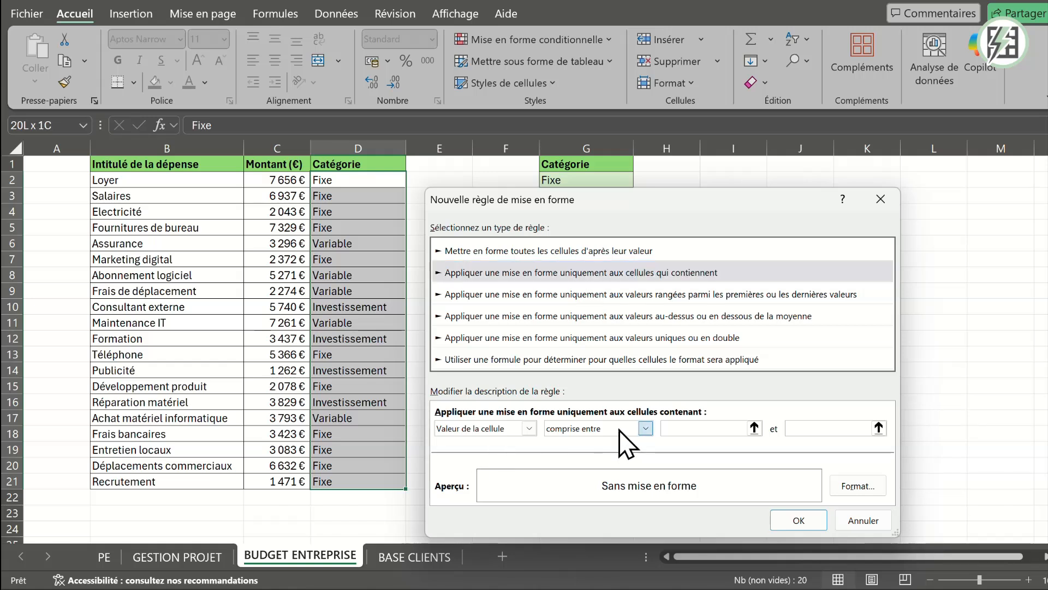
{"action": "left_click", "coordinate": [589, 467]}
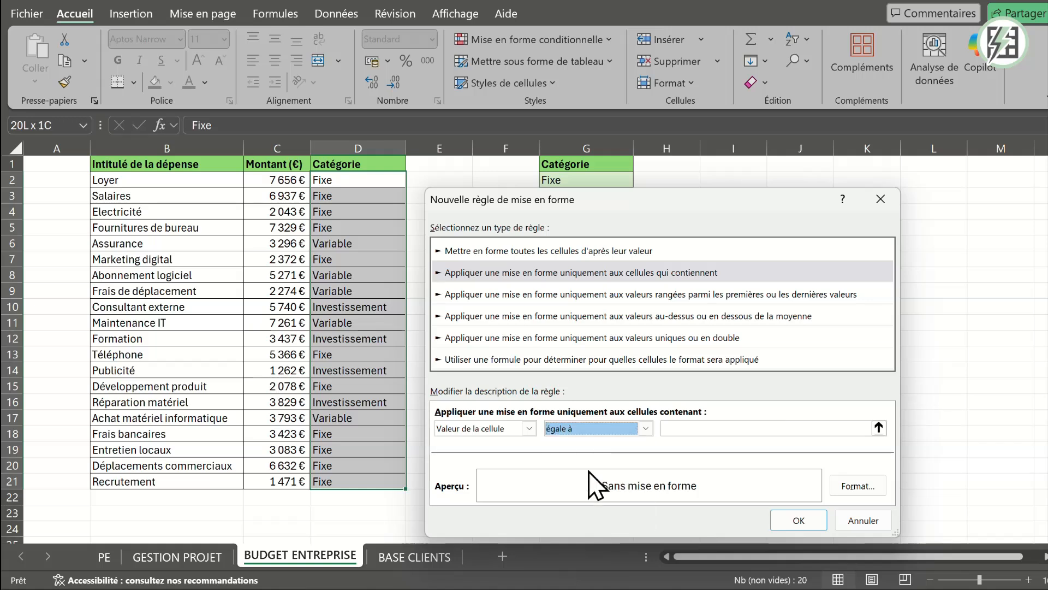
{"action": "left_click", "coordinate": [700, 427]}
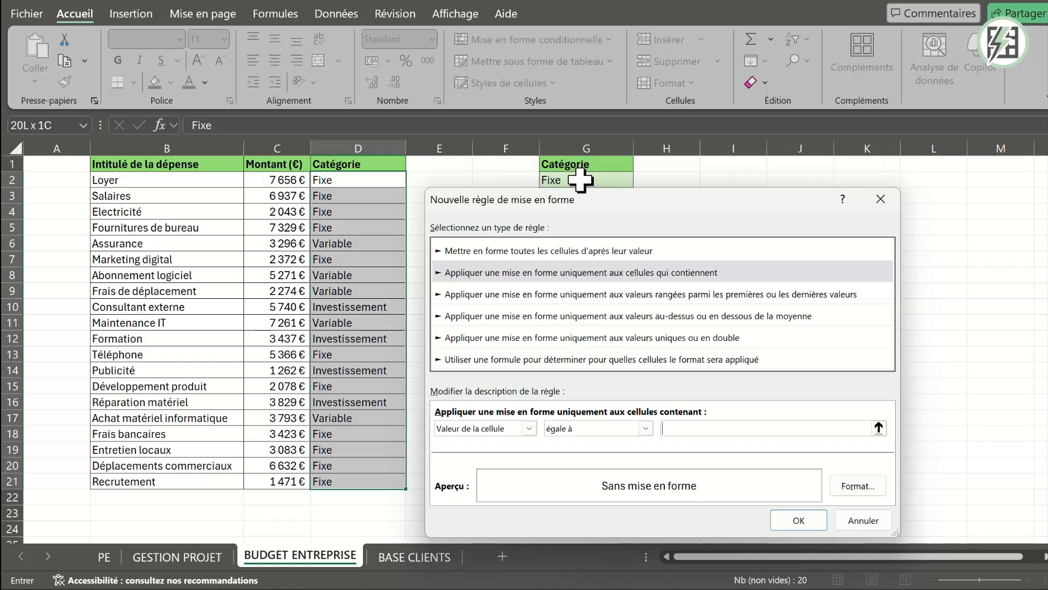
{"action": "left_click", "coordinate": [580, 179]}
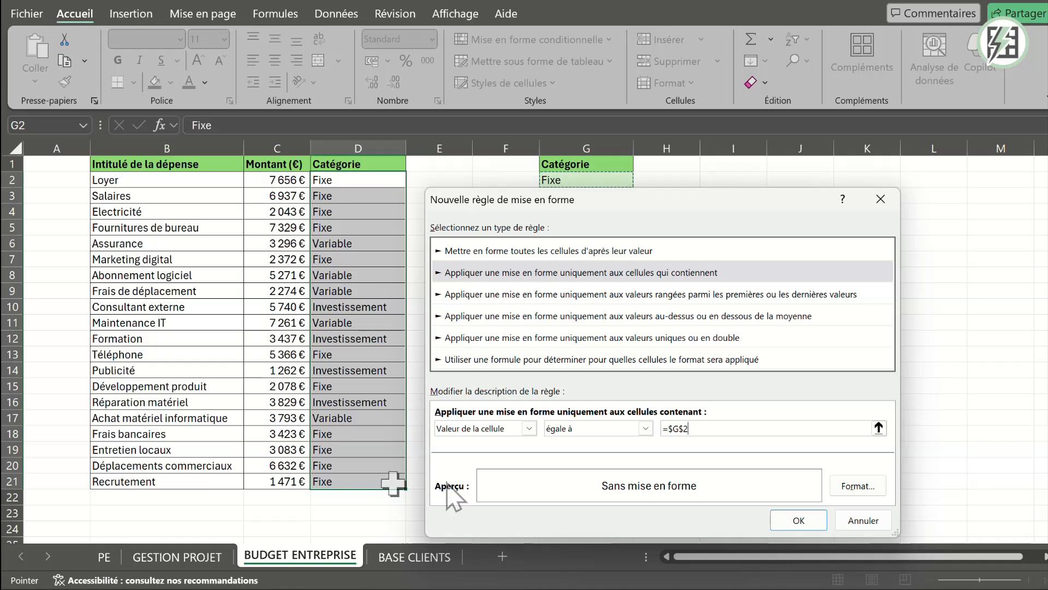
- Give the Fixe rule the lightest green theme fill matching cell G2 and apply it to the category column
{"action": "left_click", "coordinate": [869, 487]}
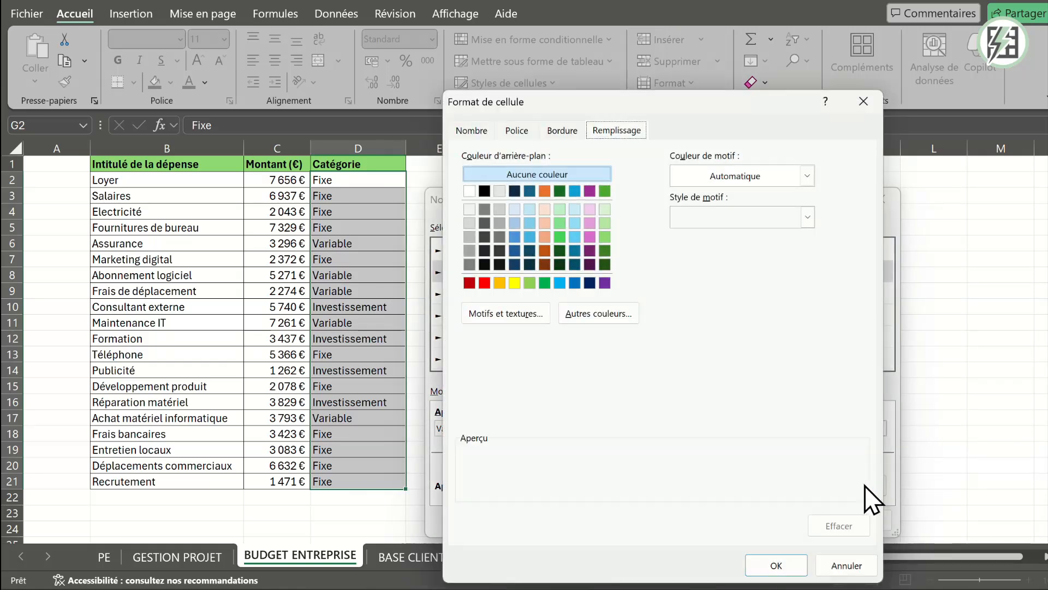
{"action": "left_click", "coordinate": [606, 210]}
{"action": "left_click", "coordinate": [786, 565]}
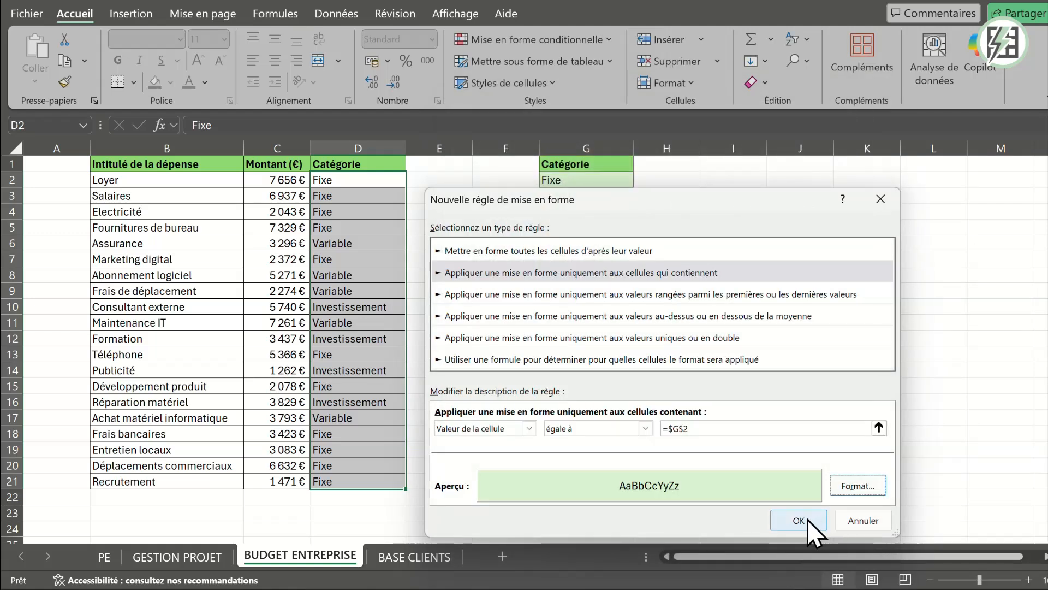
{"action": "left_click", "coordinate": [808, 520]}
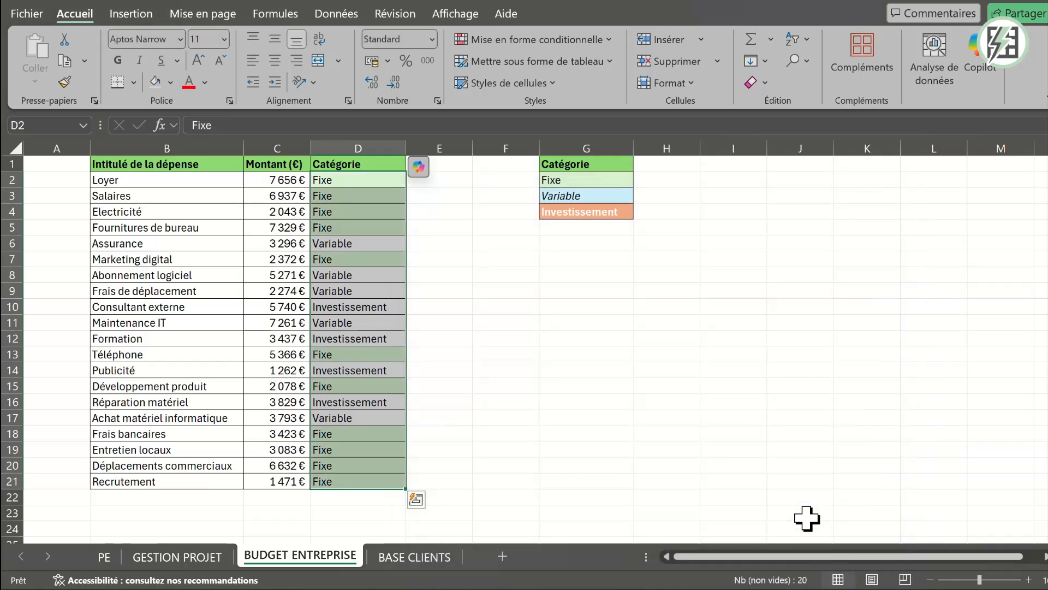
{"action": "left_click", "coordinate": [709, 323]}
- Check which theme fill colour the reference cell G3 (Variable) uses
{"action": "left_click", "coordinate": [569, 195]}
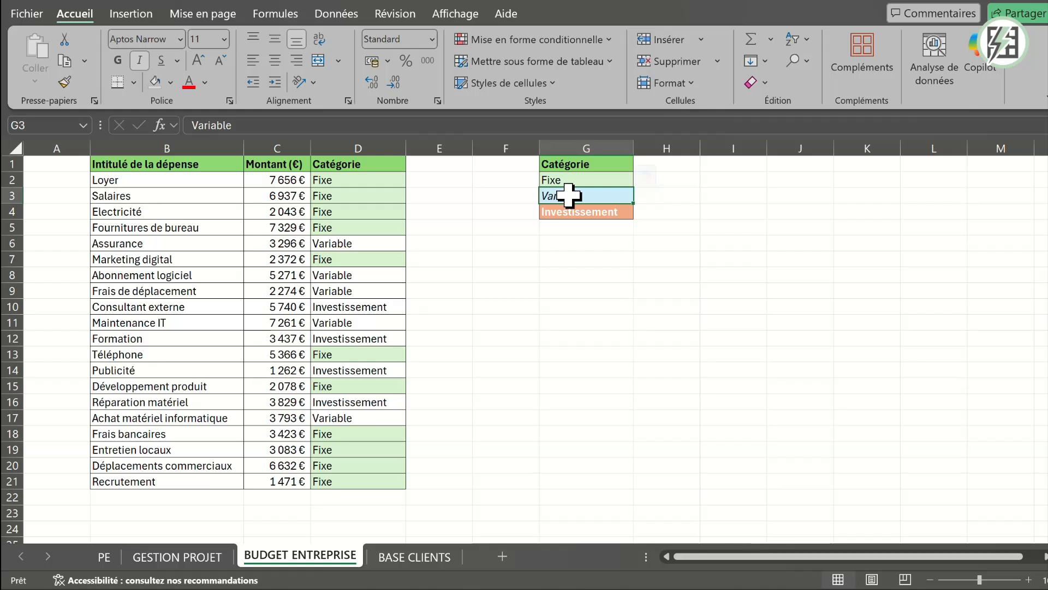
{"action": "left_click", "coordinate": [170, 83]}
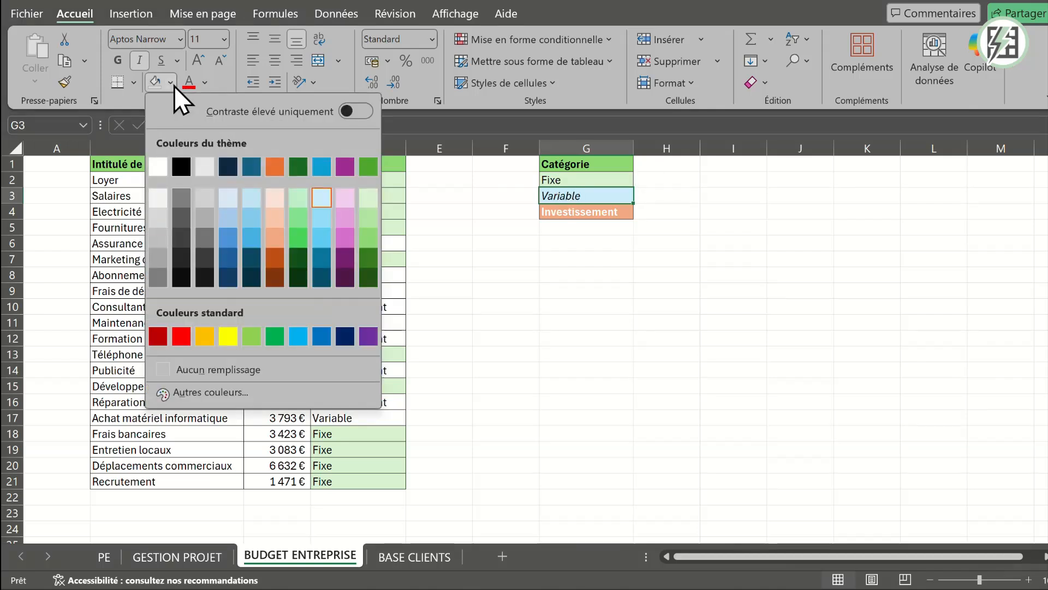
{"action": "left_click", "coordinate": [677, 303]}
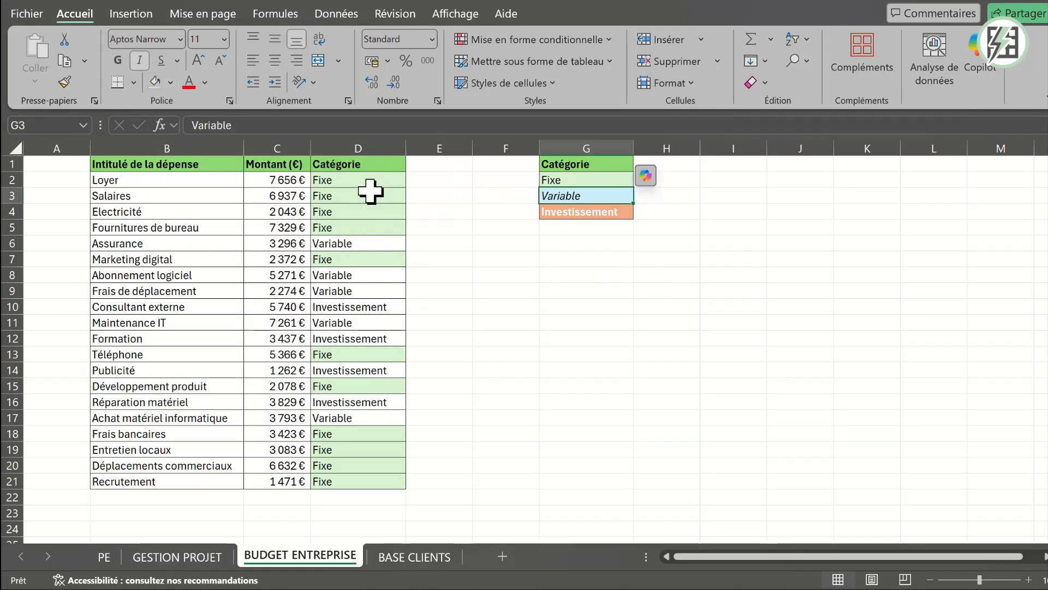
- Create a second conditional formatting rule on D2:D21 for cells whose value is "égale à" =$G$3 (Variable)
{"action": "left_click", "coordinate": [352, 179]}
{"action": "key", "text": "ctrl+shift+Down"}
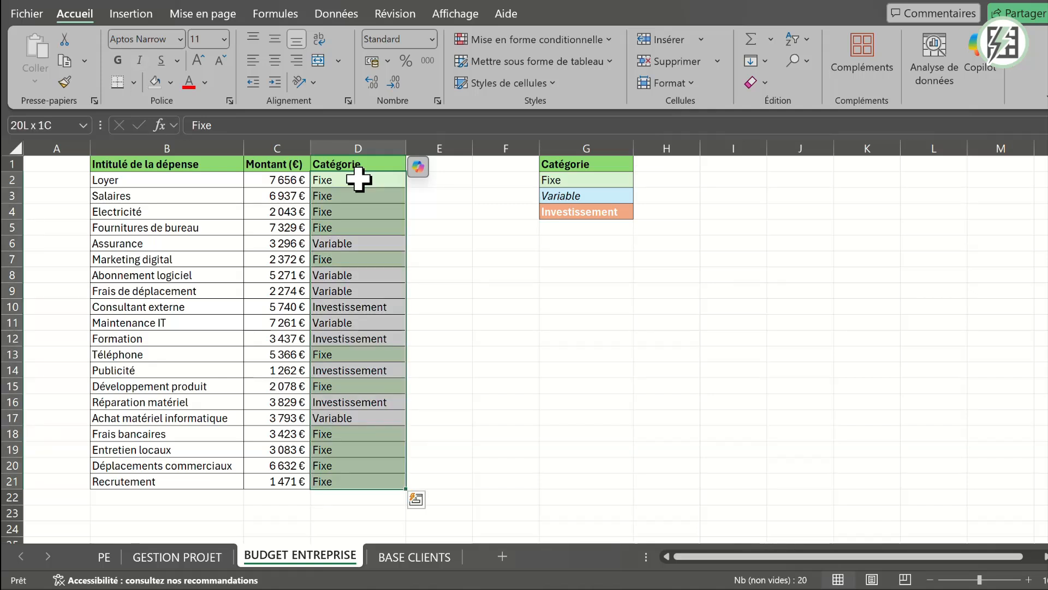
{"action": "left_click", "coordinate": [535, 40]}
{"action": "left_click", "coordinate": [542, 240]}
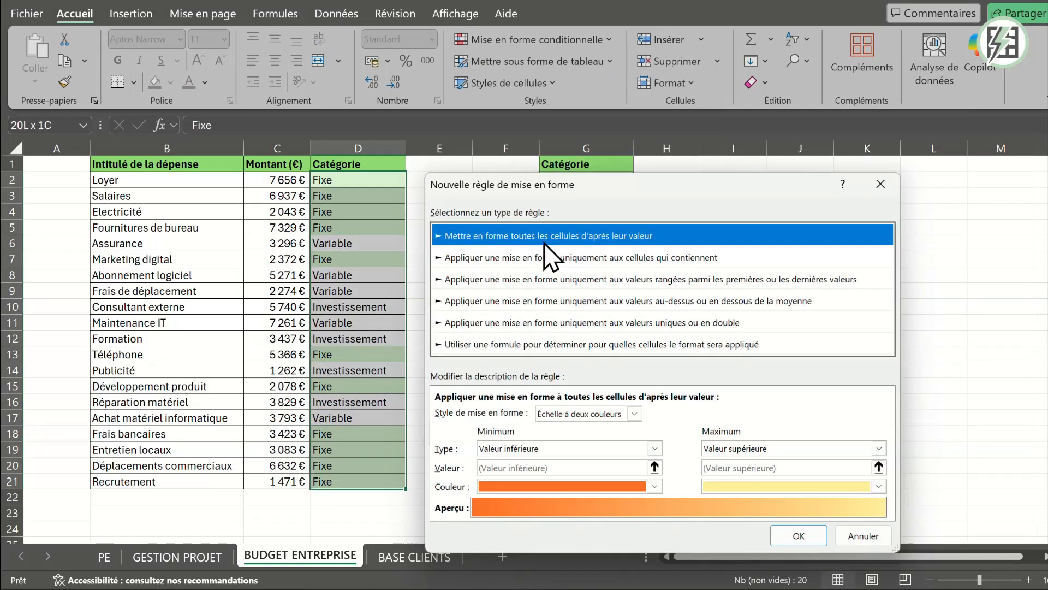
{"action": "left_click", "coordinate": [572, 258]}
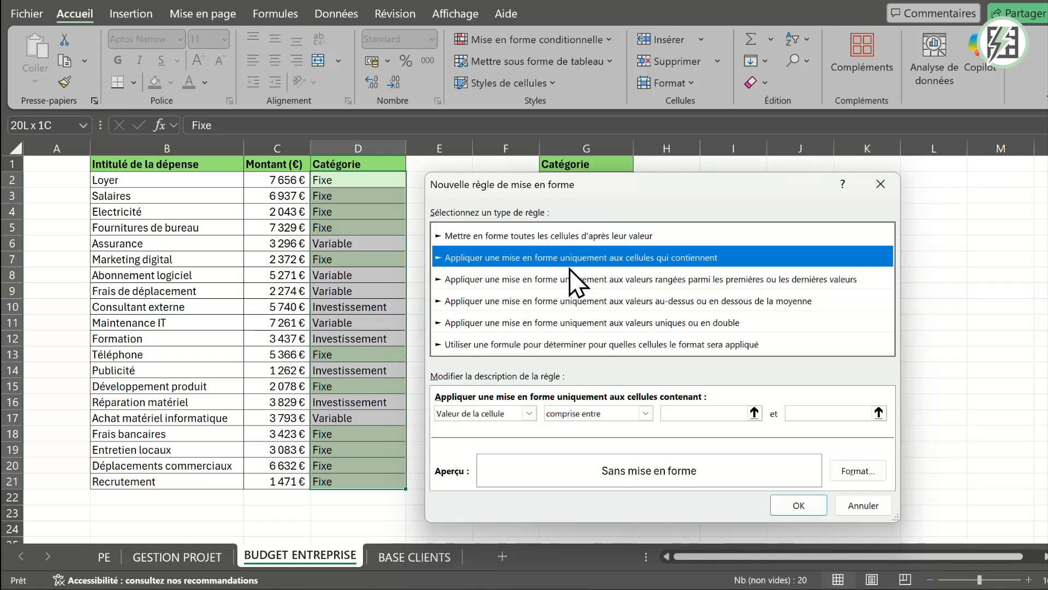
{"action": "left_click", "coordinate": [621, 419]}
{"action": "left_click", "coordinate": [579, 451]}
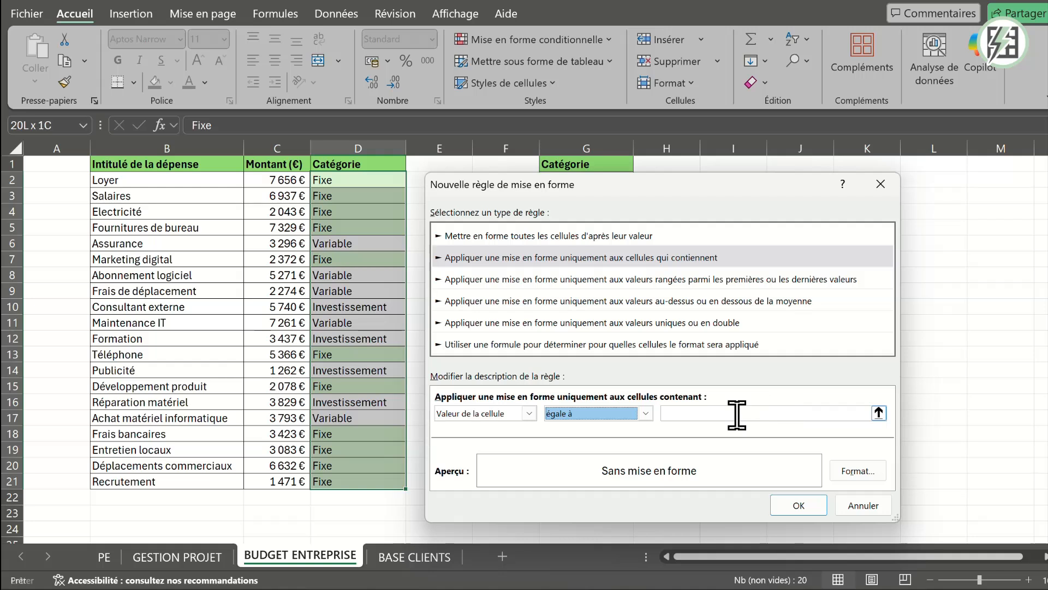
{"action": "left_click", "coordinate": [733, 415]}
{"action": "left_click_drag", "start_coordinate": [679, 184], "coordinate": [308, 147]}
{"action": "left_click", "coordinate": [565, 195]}
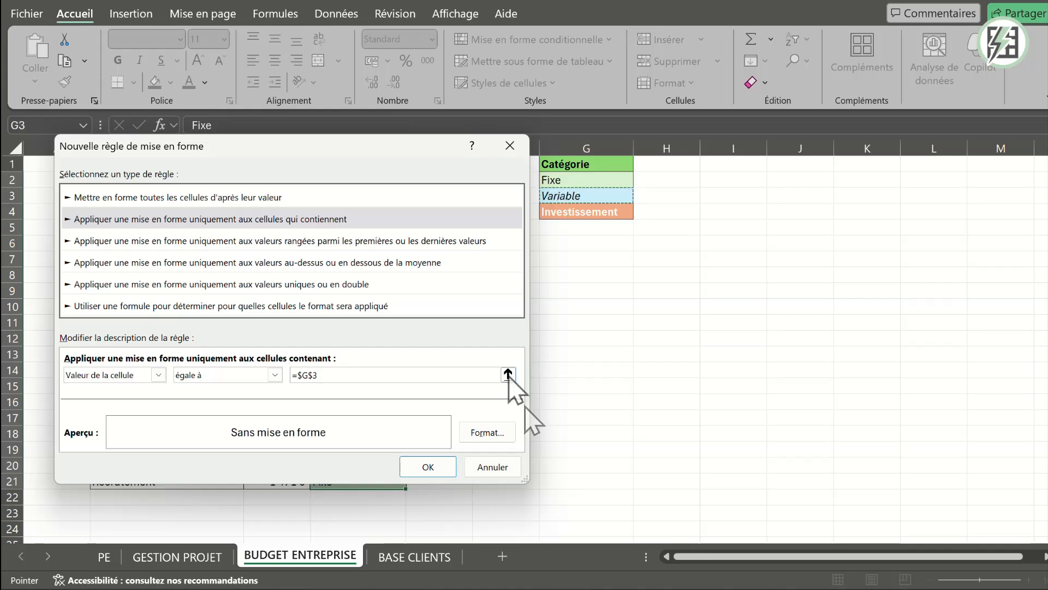
- Give the Variable rule the lightest blue theme fill matching cell G3 and apply it to the category column
{"action": "left_click", "coordinate": [476, 426]}
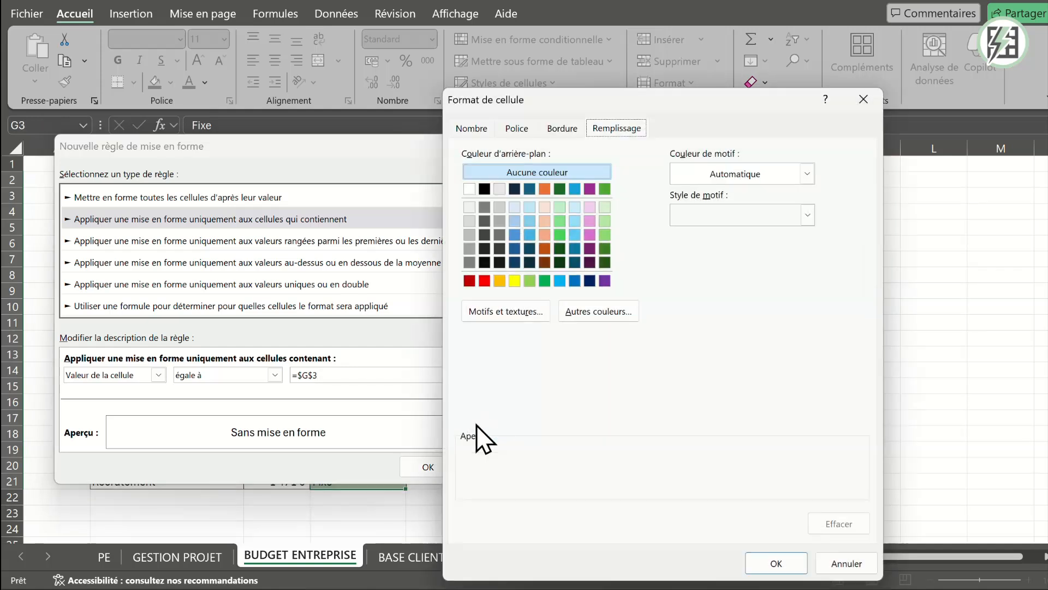
{"action": "left_click", "coordinate": [574, 207]}
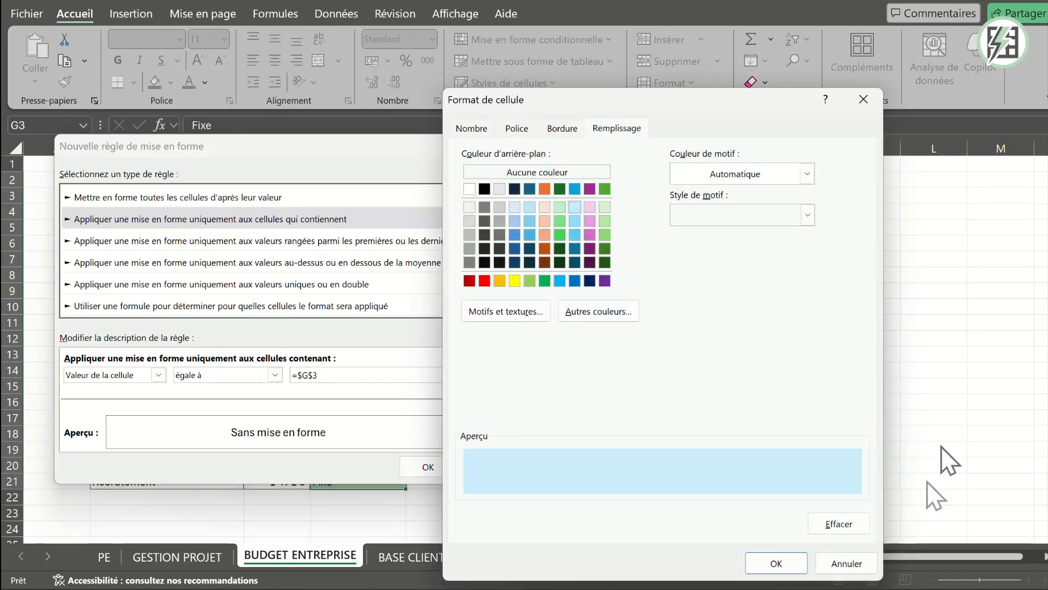
{"action": "left_click", "coordinate": [784, 563]}
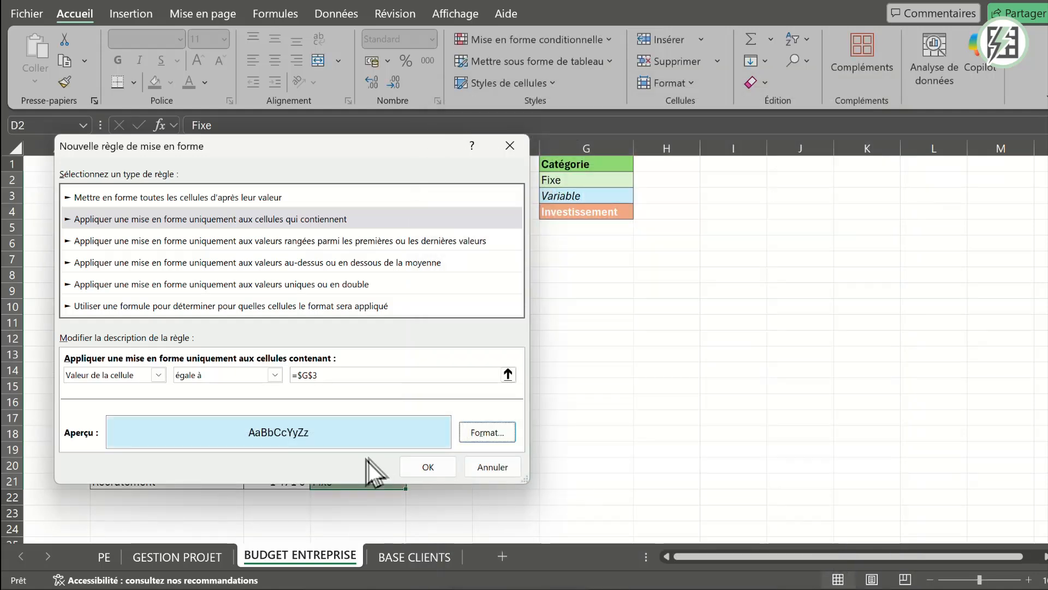
{"action": "left_click", "coordinate": [427, 465]}
{"action": "left_click", "coordinate": [648, 283]}
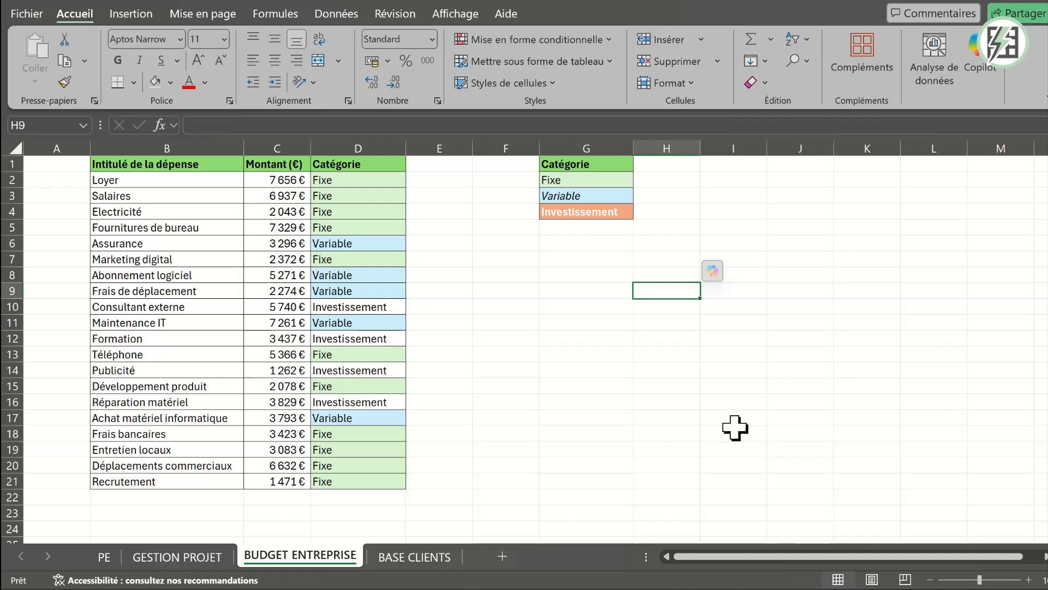
- Open the existing =$G$3 rule of D2:D21 for editing from the conditional formatting rules manager
{"action": "left_click", "coordinate": [572, 195]}
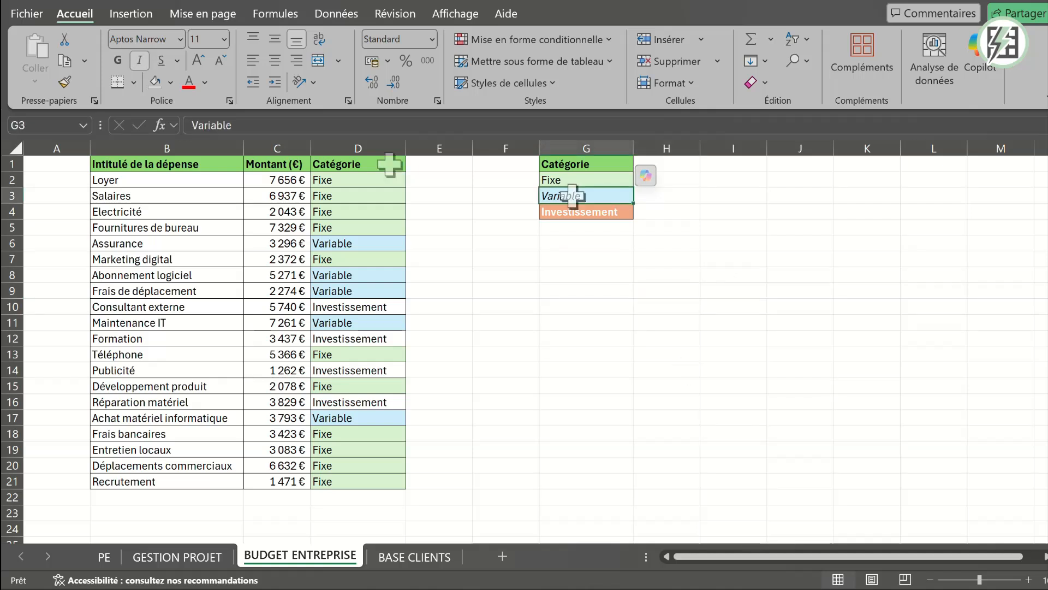
{"action": "left_click_drag", "start_coordinate": [355, 179], "coordinate": [362, 484]}
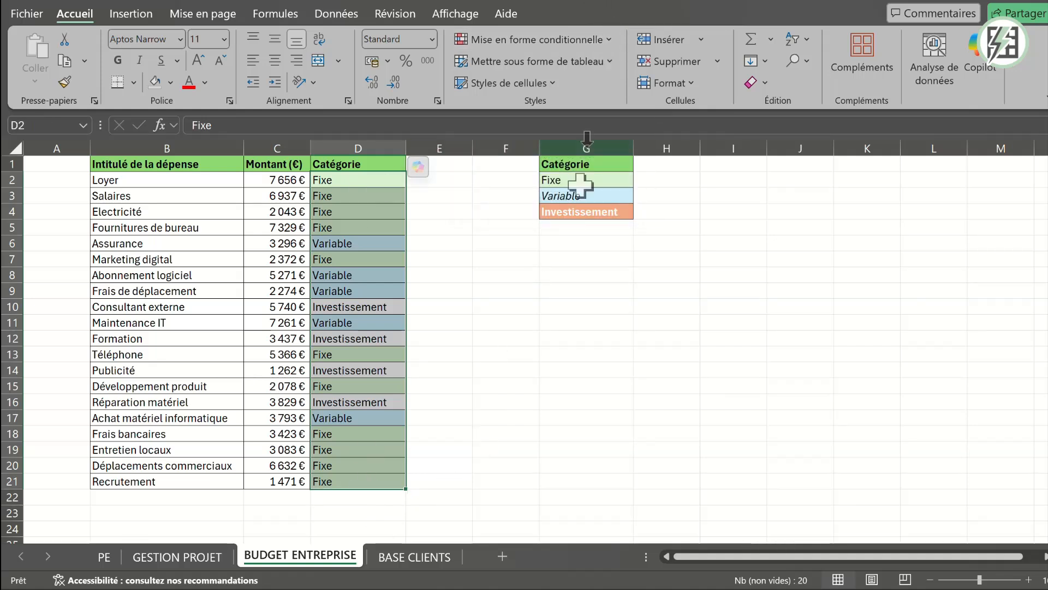
{"action": "left_click", "coordinate": [615, 39]}
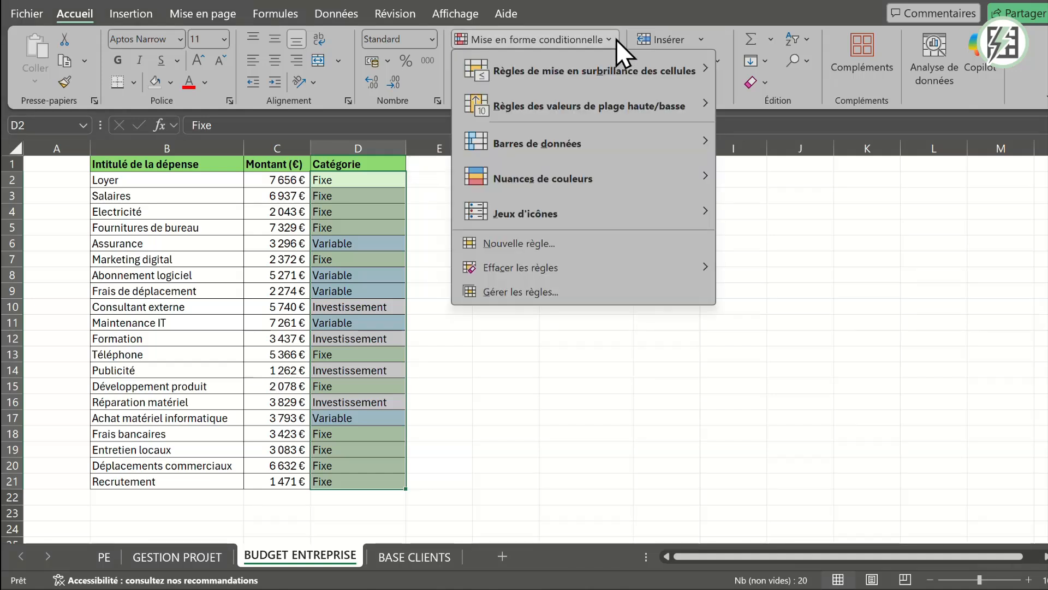
{"action": "left_click", "coordinate": [530, 290]}
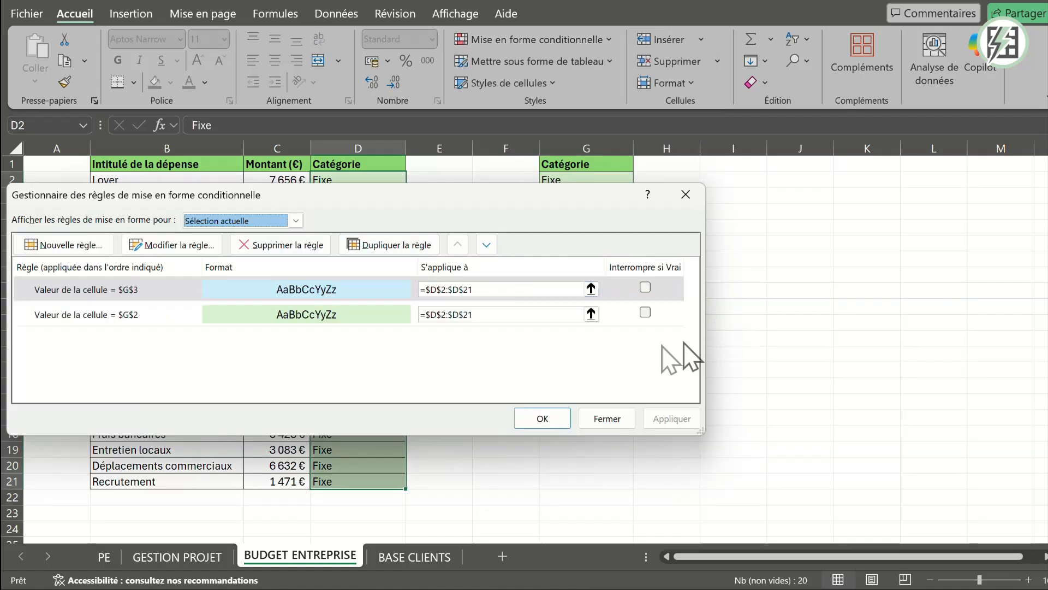
{"action": "left_click", "coordinate": [292, 290]}
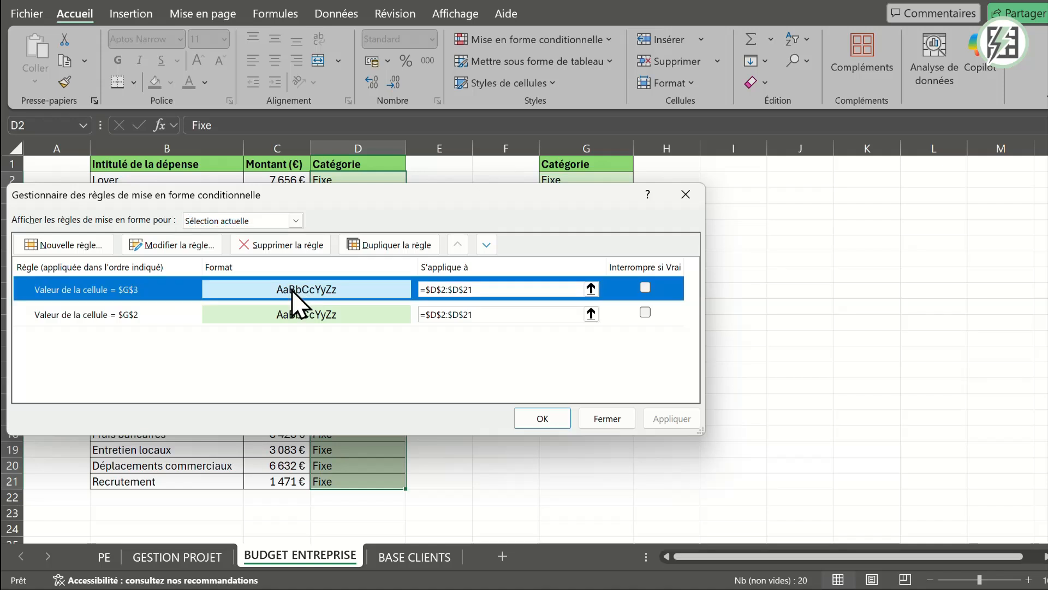
{"action": "double_click", "coordinate": [292, 290]}
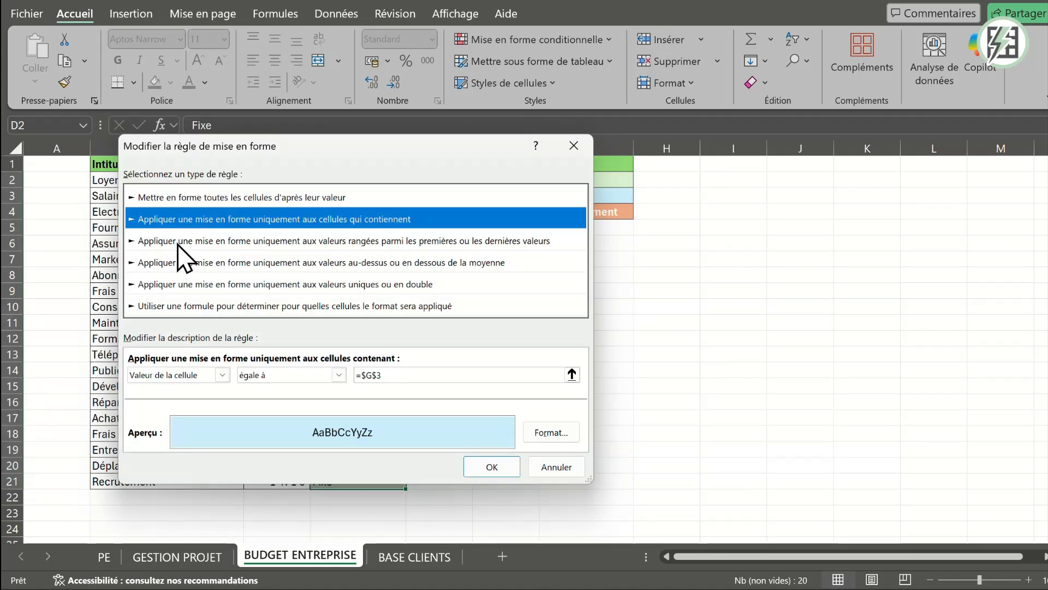
- Set the font style of the Variable rule's format to Italique and confirm the rule edit
{"action": "left_click", "coordinate": [551, 433]}
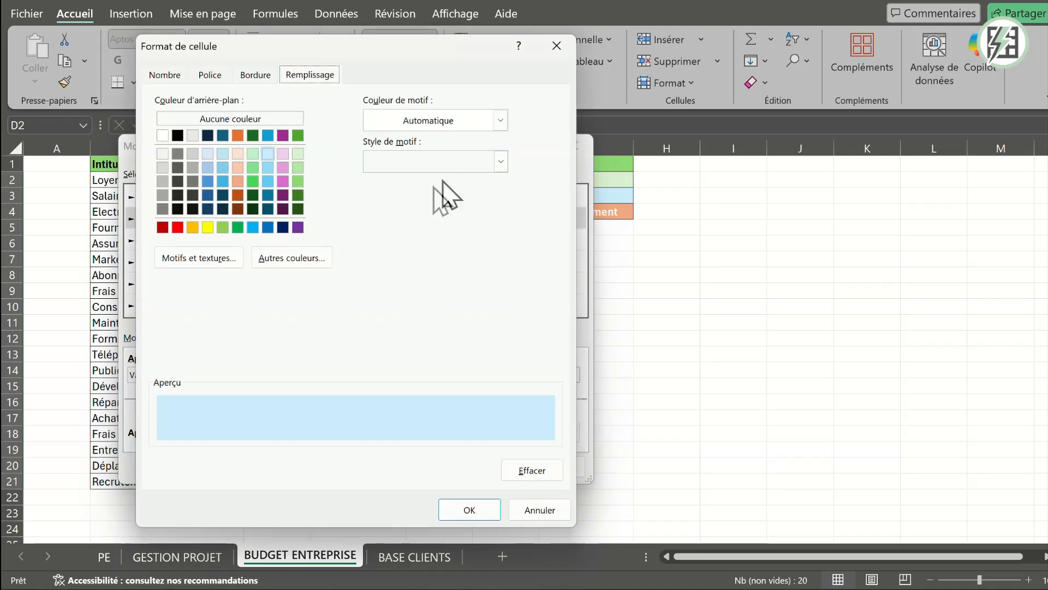
{"action": "left_click", "coordinate": [246, 77]}
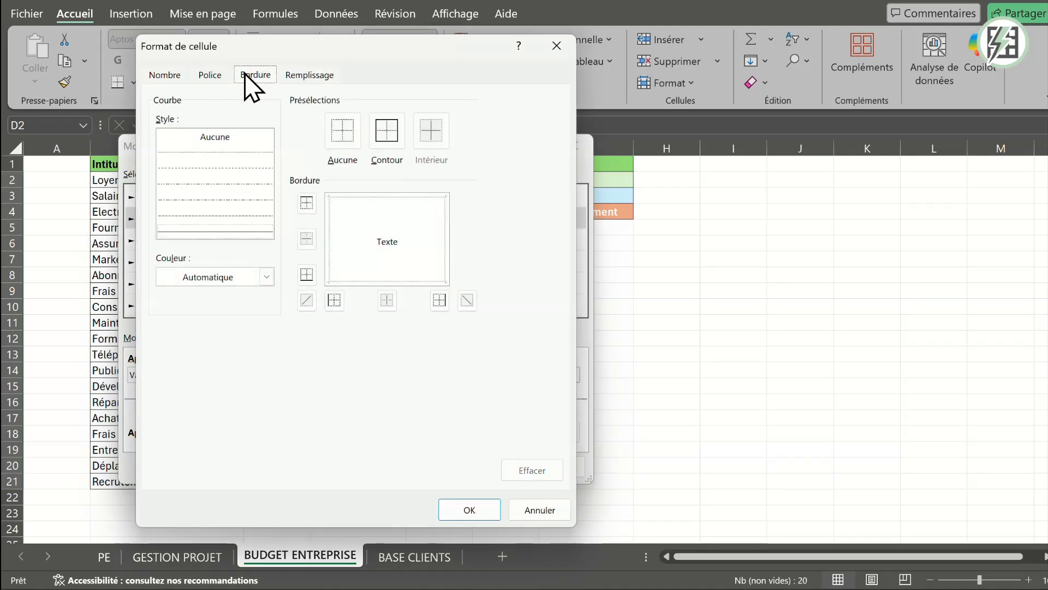
{"action": "left_click", "coordinate": [211, 76]}
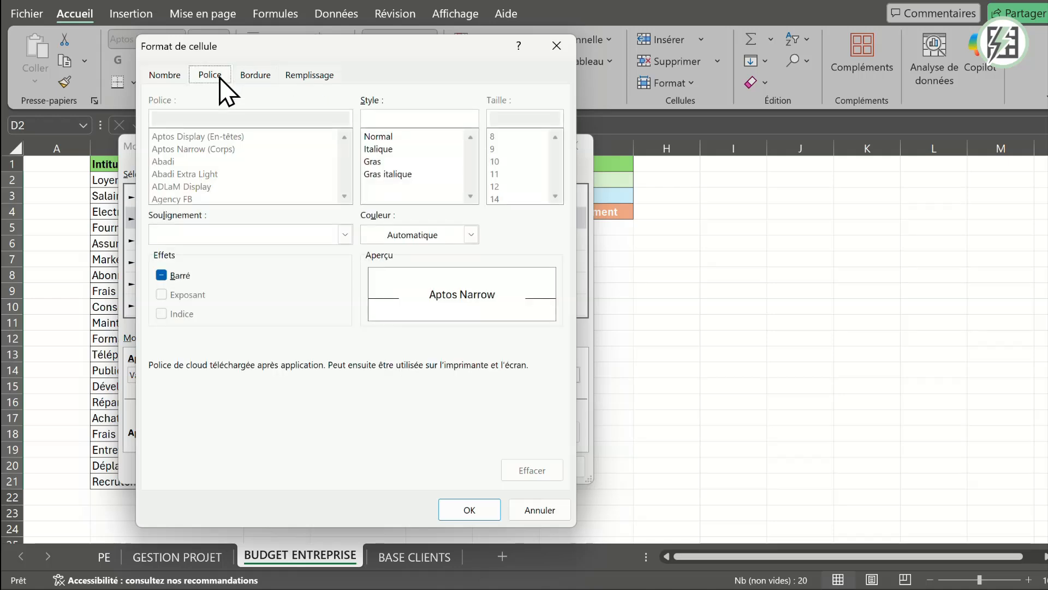
{"action": "left_click", "coordinate": [391, 150]}
{"action": "left_click", "coordinate": [391, 149]}
{"action": "left_click", "coordinate": [471, 511]}
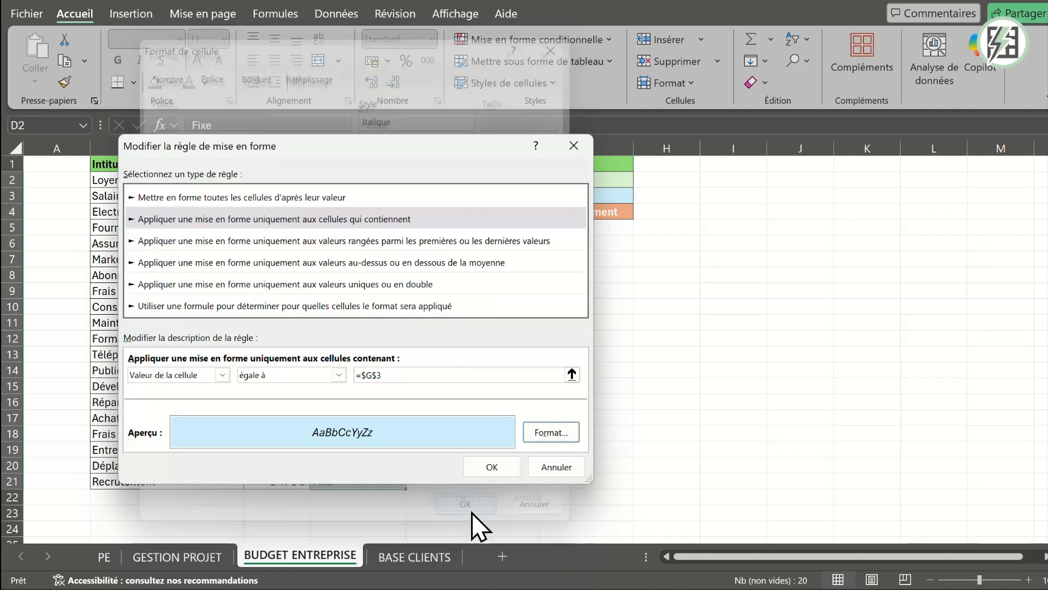
{"action": "left_click", "coordinate": [484, 469]}
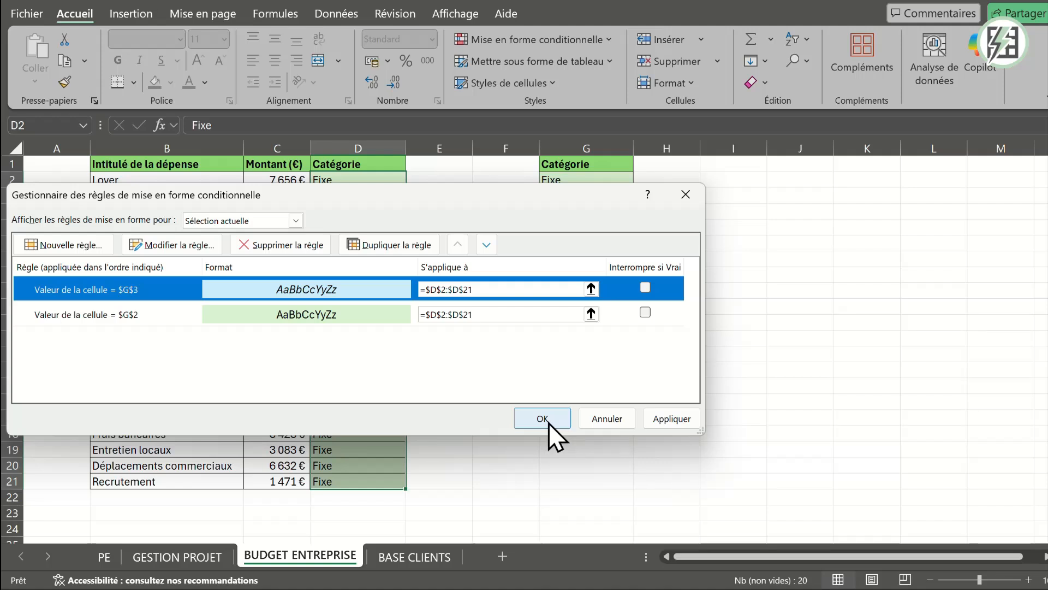
- Confirm the edited rules in the conditional formatting rules manager so the Variable entries in the category column take the italic style
{"action": "left_click", "coordinate": [543, 418]}
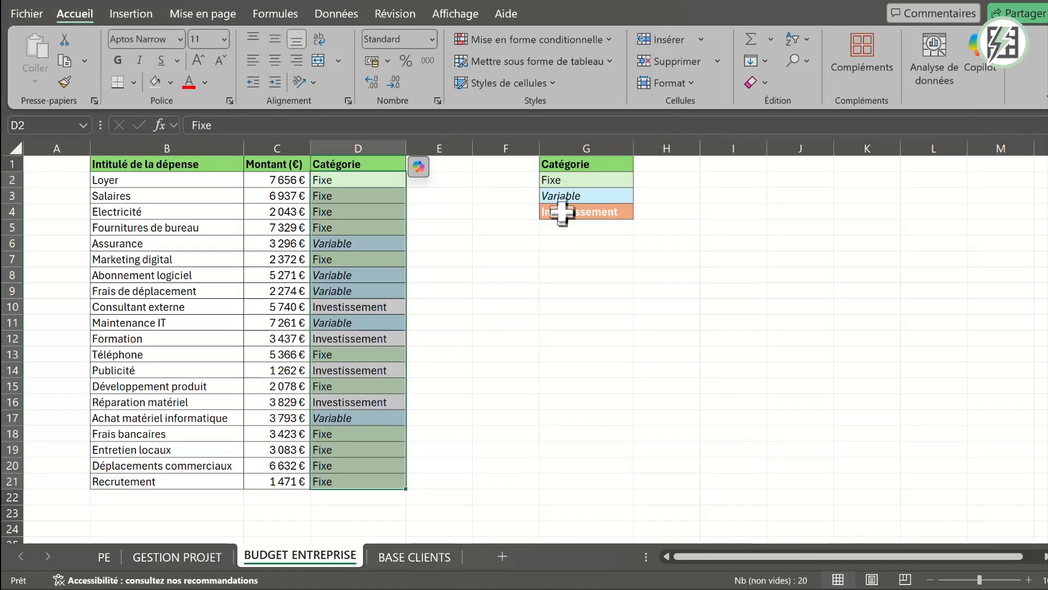
{"action": "left_click", "coordinate": [548, 292]}
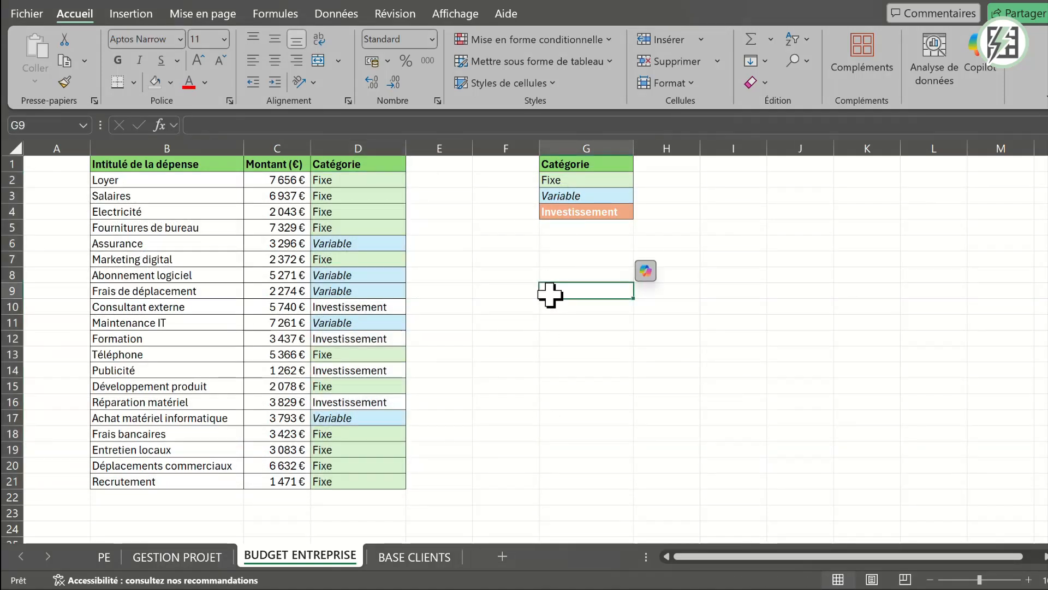
- Check which theme fill colour the Investissement reference cell G4 uses
{"action": "left_click", "coordinate": [559, 213]}
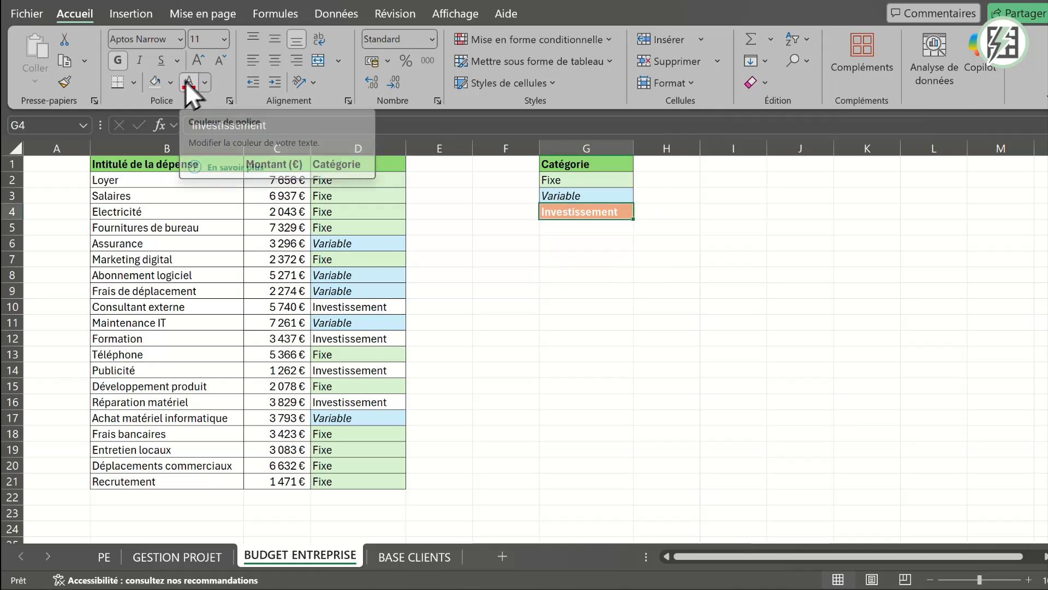
{"action": "left_click", "coordinate": [170, 82]}
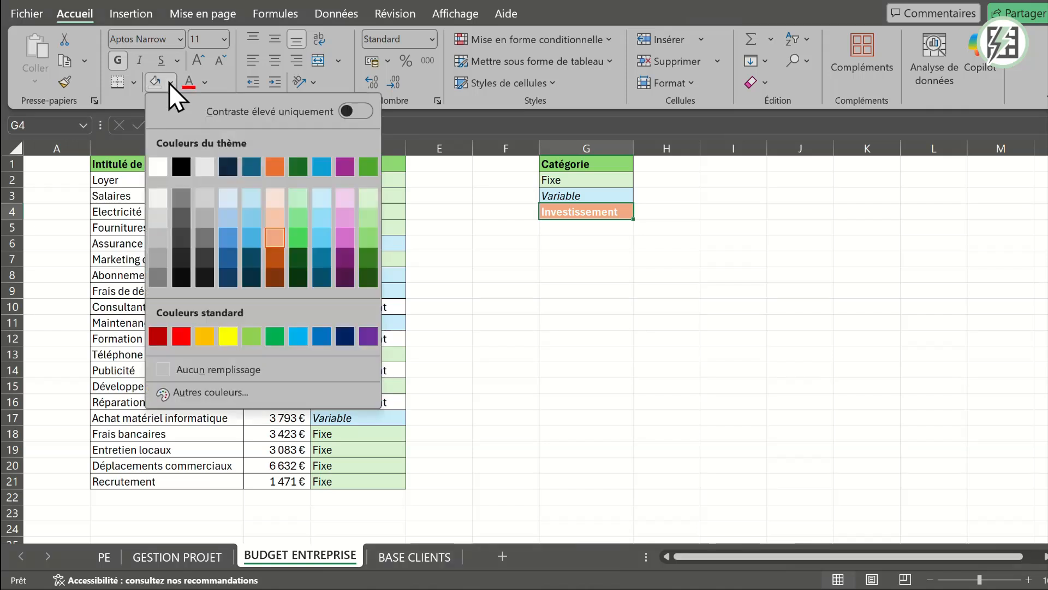
{"action": "left_click", "coordinate": [281, 238]}
- Create a third conditional formatting rule on D2:D21 for cells whose value is "égale à" =$G$4 (Investissement)
{"action": "left_click", "coordinate": [346, 185]}
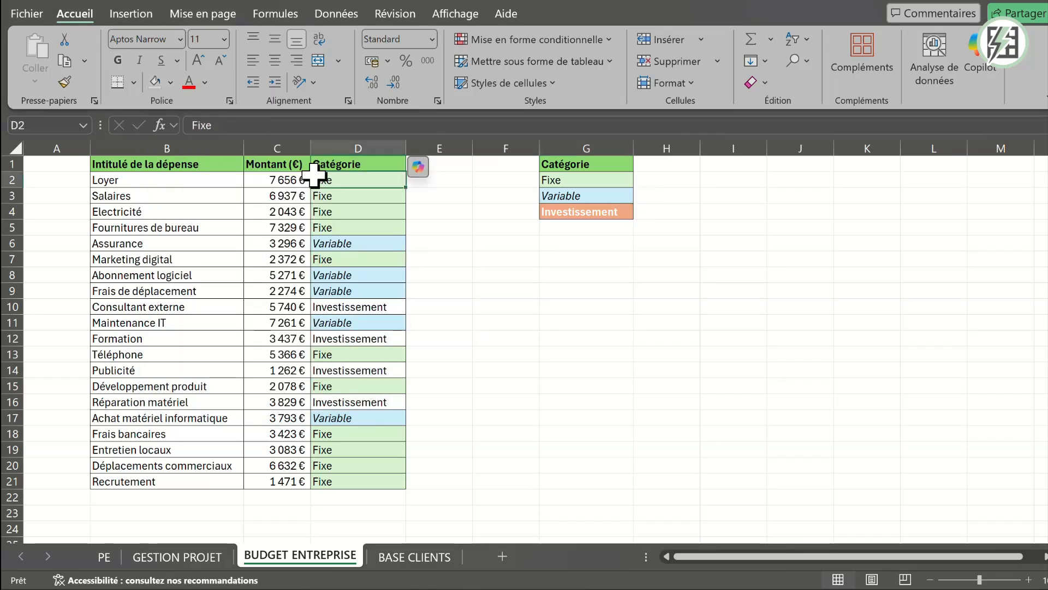
{"action": "key", "text": "ctrl+shift+Down"}
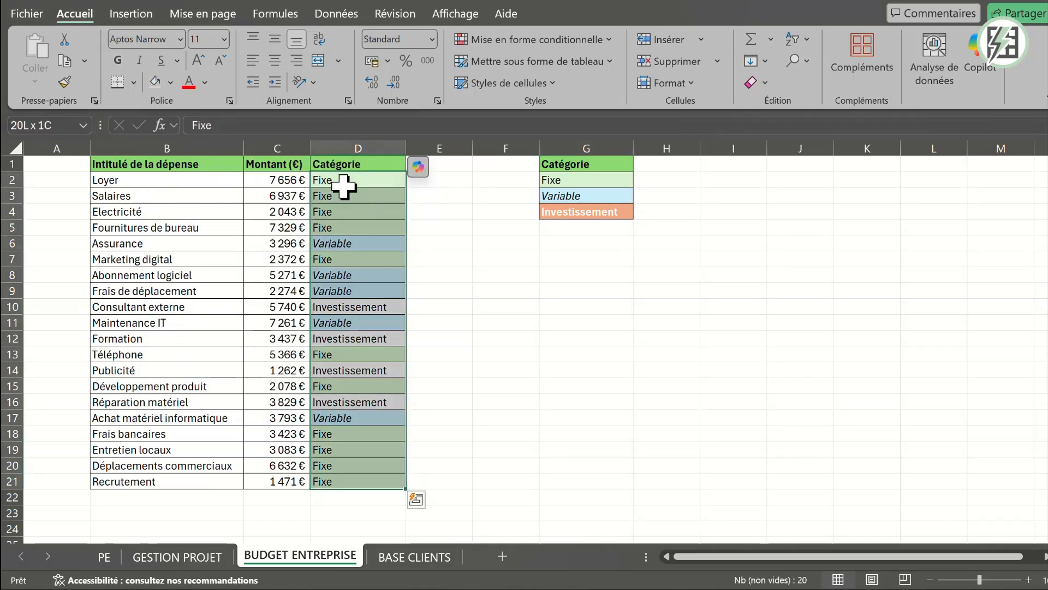
{"action": "left_click", "coordinate": [525, 41]}
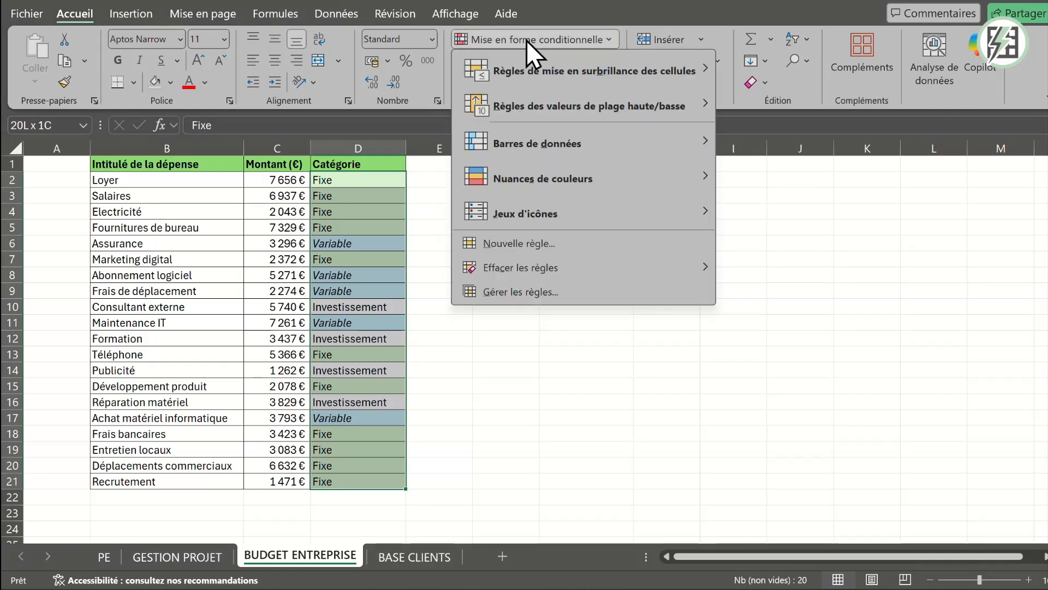
{"action": "left_click", "coordinate": [545, 250]}
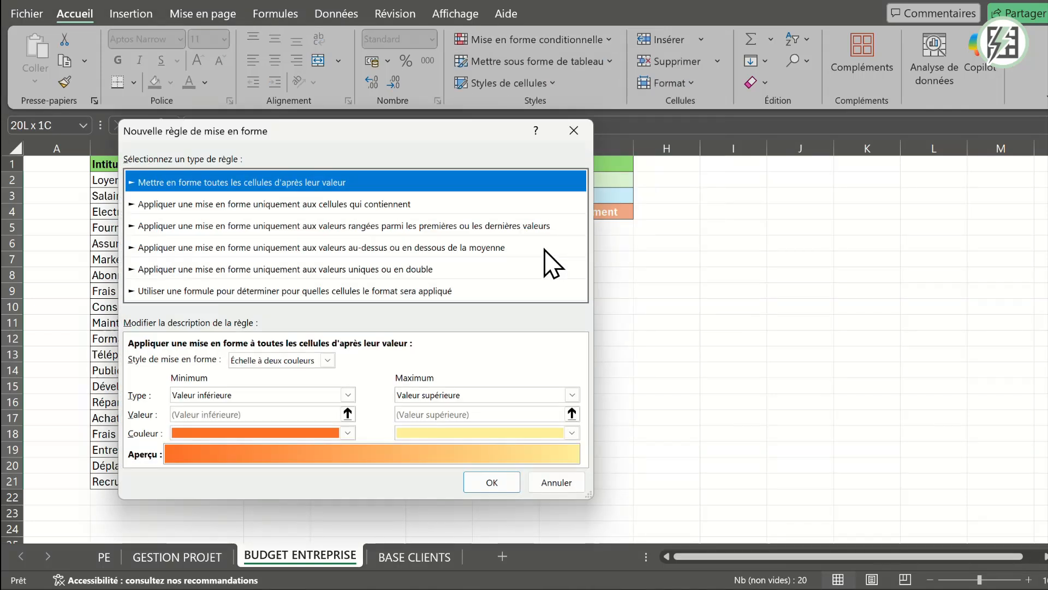
{"action": "left_click", "coordinate": [243, 211]}
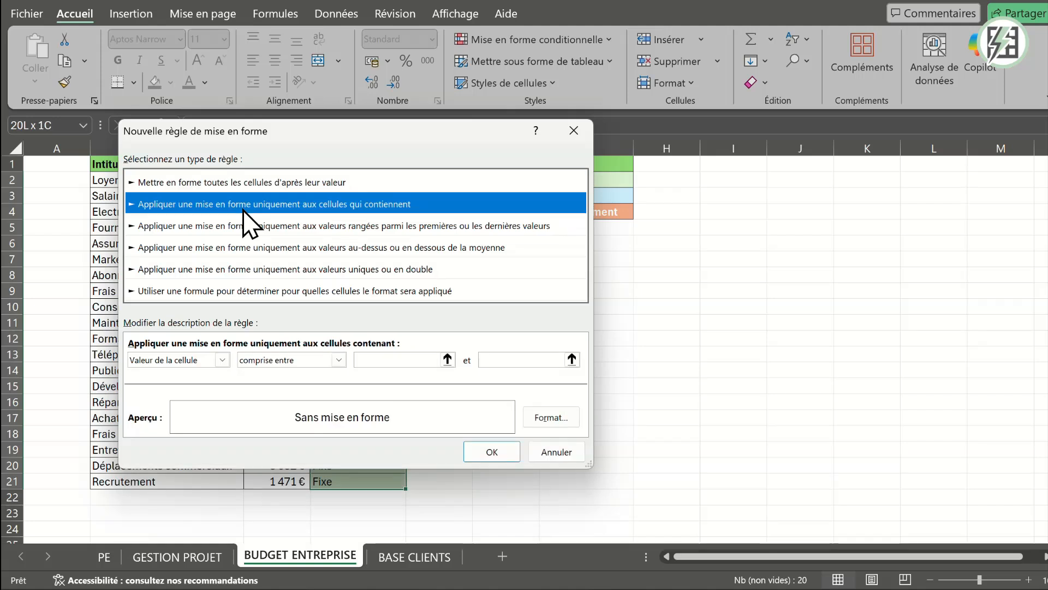
{"action": "left_click", "coordinate": [283, 362]}
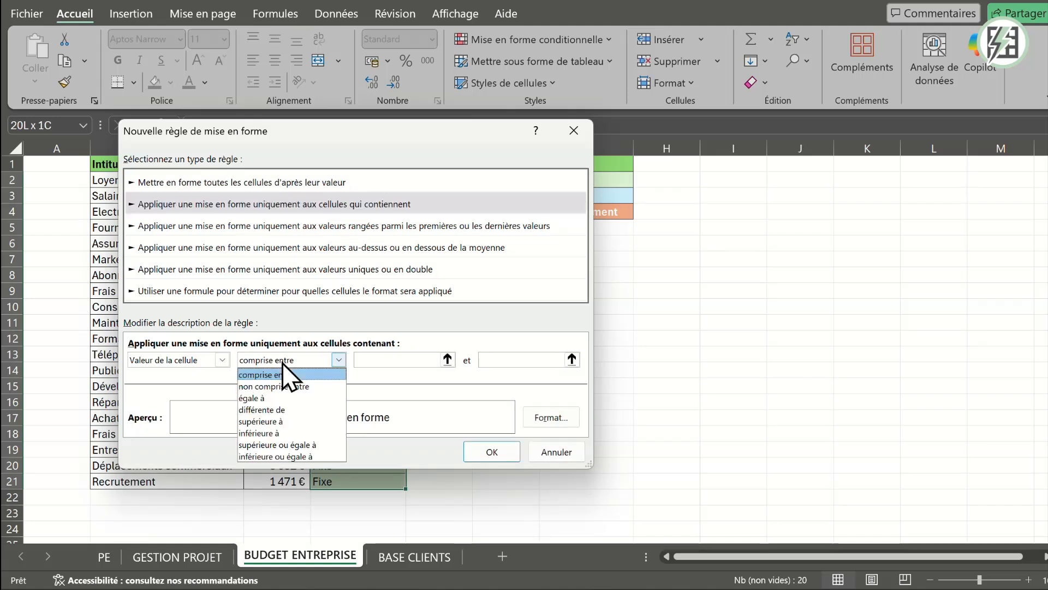
{"action": "left_click", "coordinate": [264, 398]}
{"action": "left_click", "coordinate": [406, 360]}
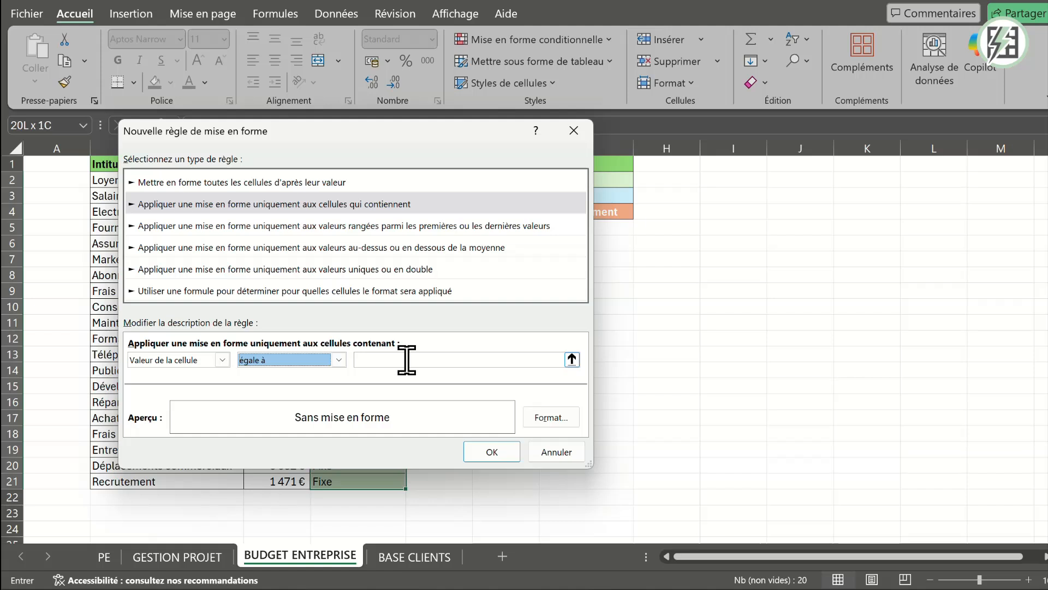
{"action": "left_click_drag", "start_coordinate": [450, 131], "coordinate": [387, 147]}
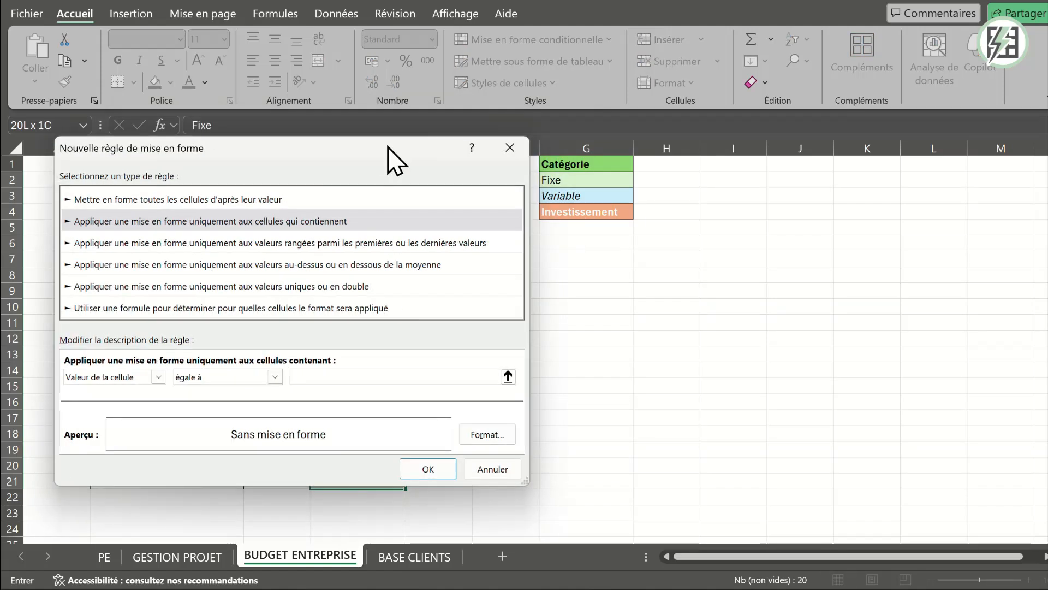
{"action": "left_click", "coordinate": [551, 211]}
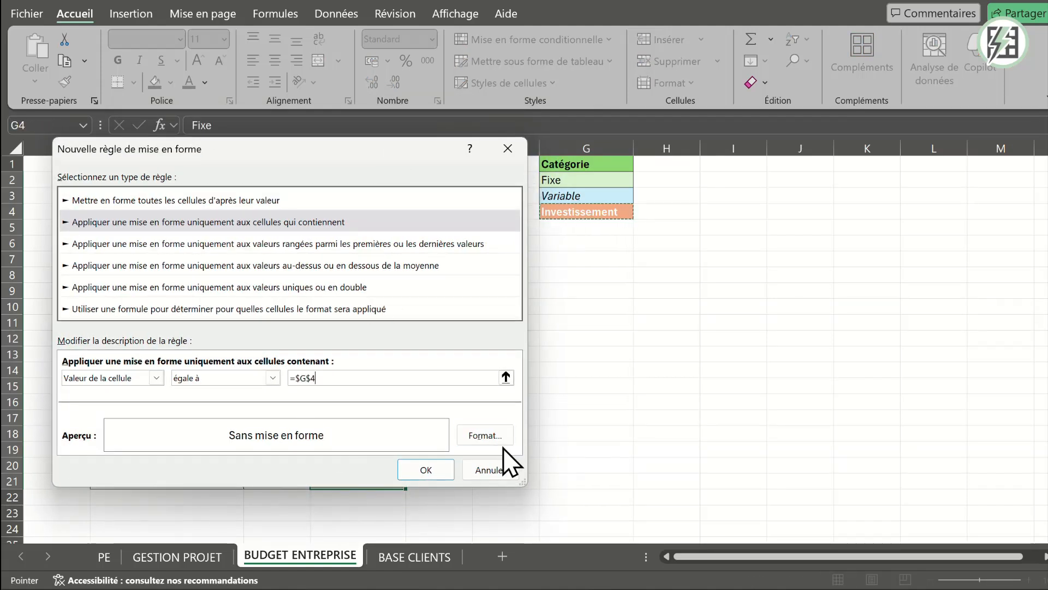
- Set the Investissement rule's fill to the orange theme colour "Accentuation2, plus clair 40 %" matching cell G4
{"action": "left_click", "coordinate": [497, 434]}
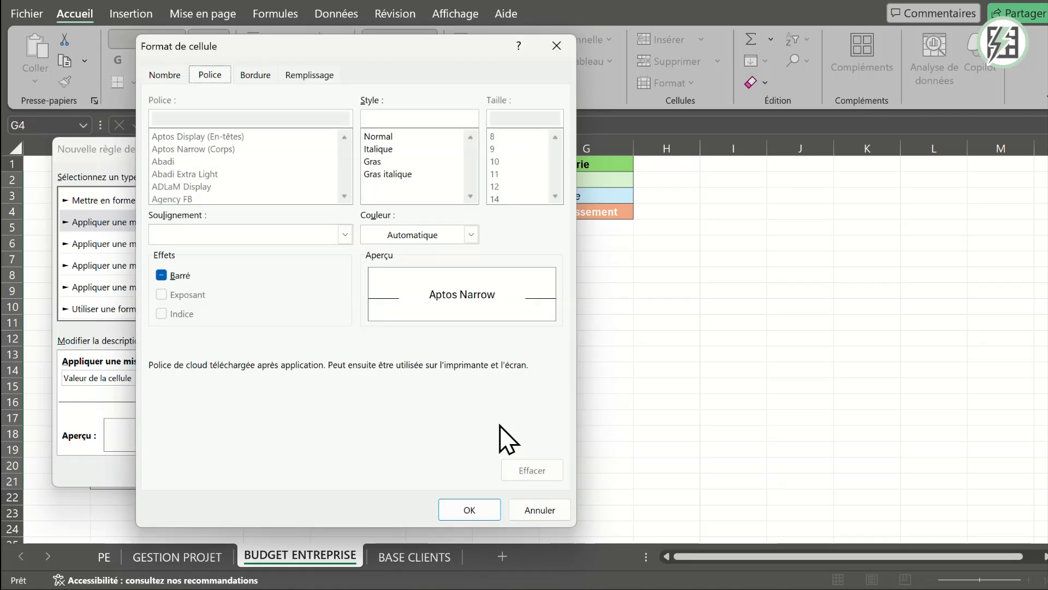
{"action": "left_click", "coordinate": [309, 76]}
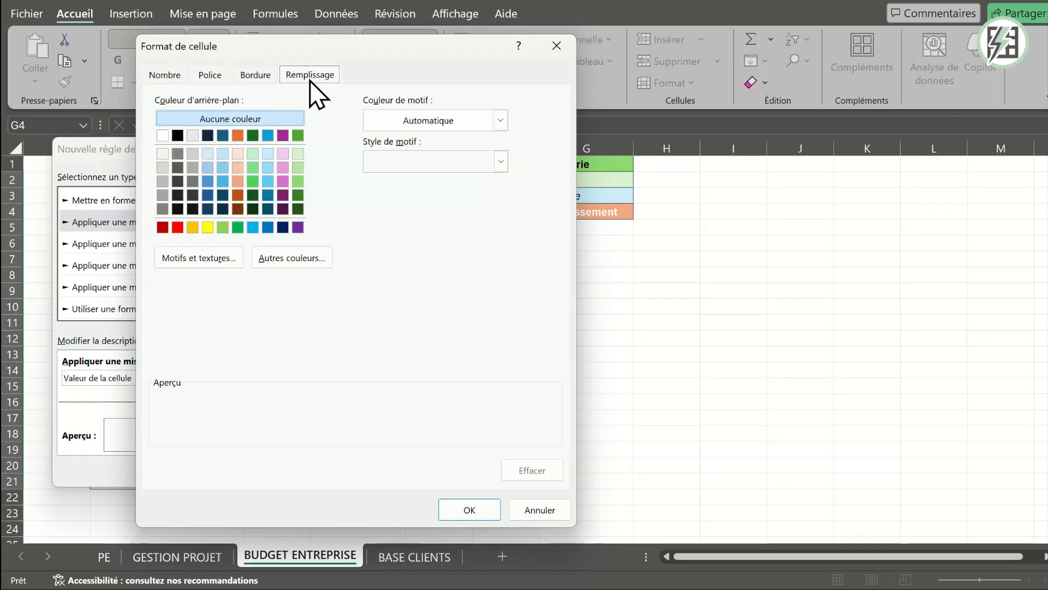
{"action": "left_click", "coordinate": [238, 182]}
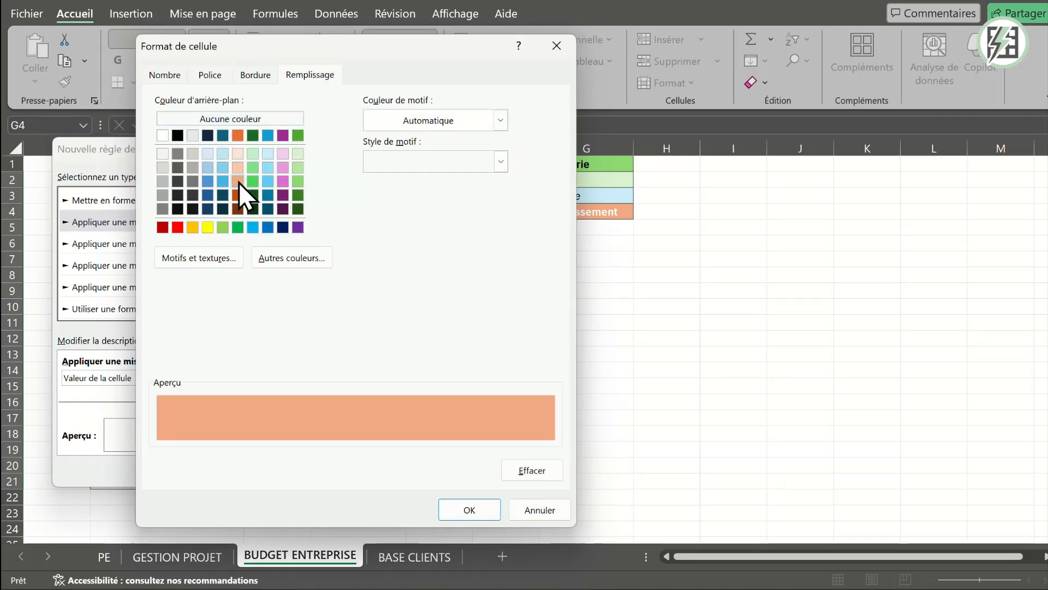
{"action": "left_click_drag", "start_coordinate": [399, 48], "coordinate": [309, 46]}
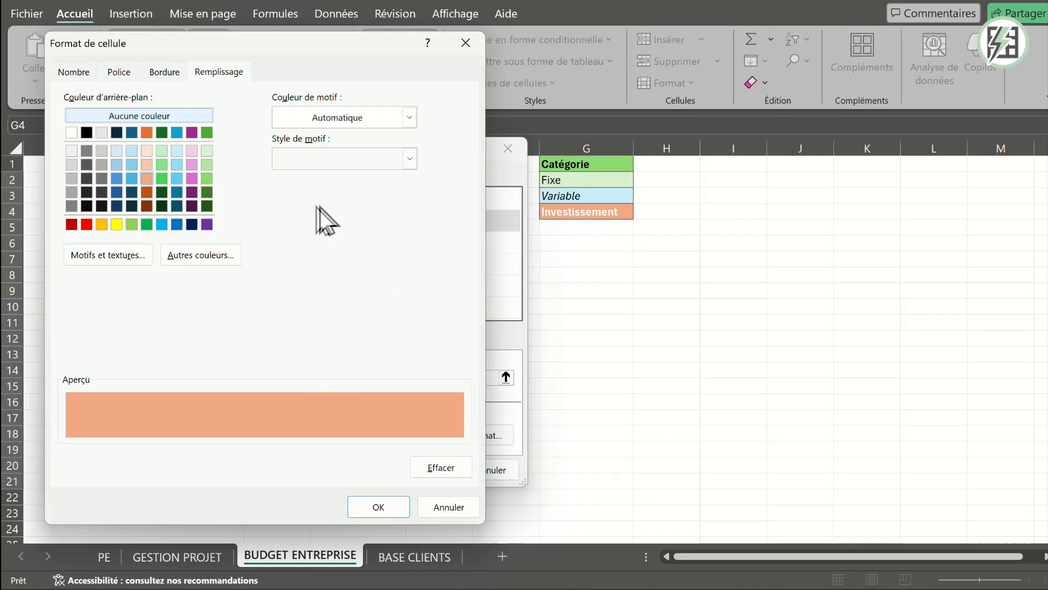
- Set the Investissement rule's font to Gras in white and apply the rule to the category column
{"action": "left_click", "coordinate": [163, 71]}
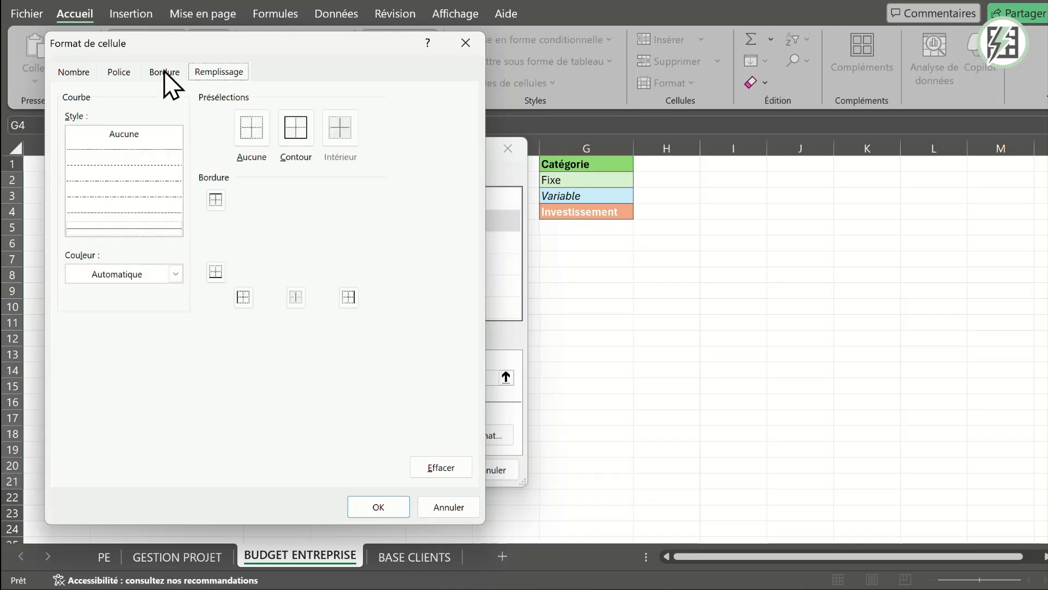
{"action": "left_click", "coordinate": [120, 72]}
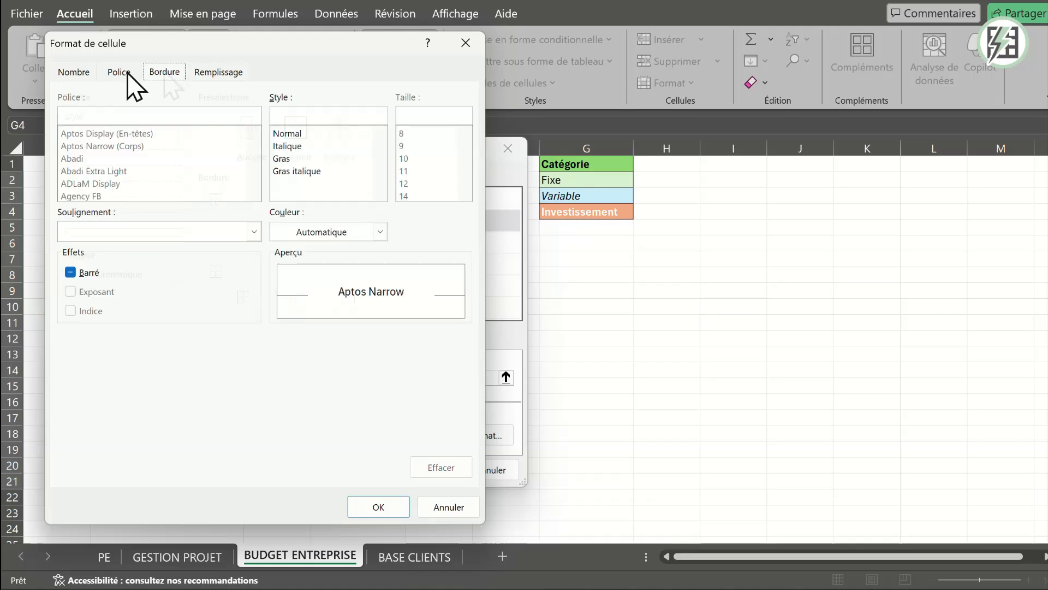
{"action": "left_click", "coordinate": [296, 162]}
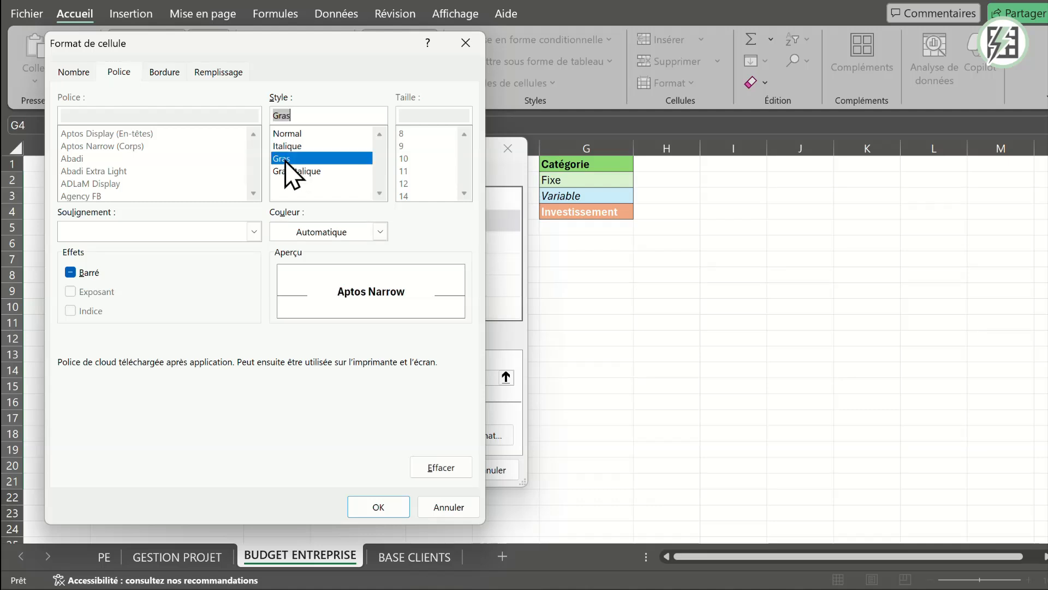
{"action": "left_click", "coordinate": [380, 231]}
{"action": "left_click", "coordinate": [290, 304]}
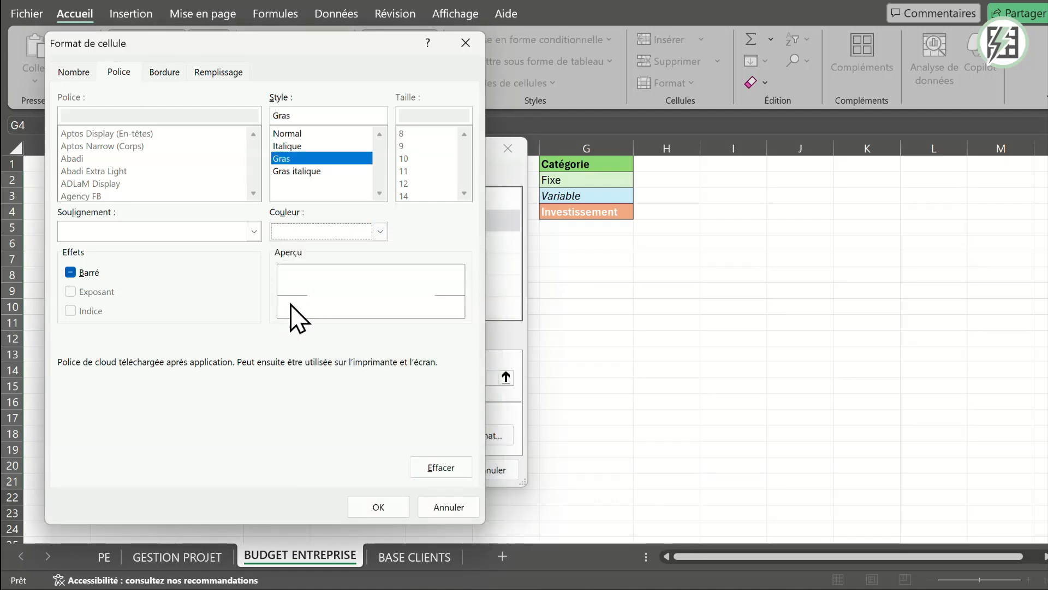
{"action": "left_click", "coordinate": [388, 504]}
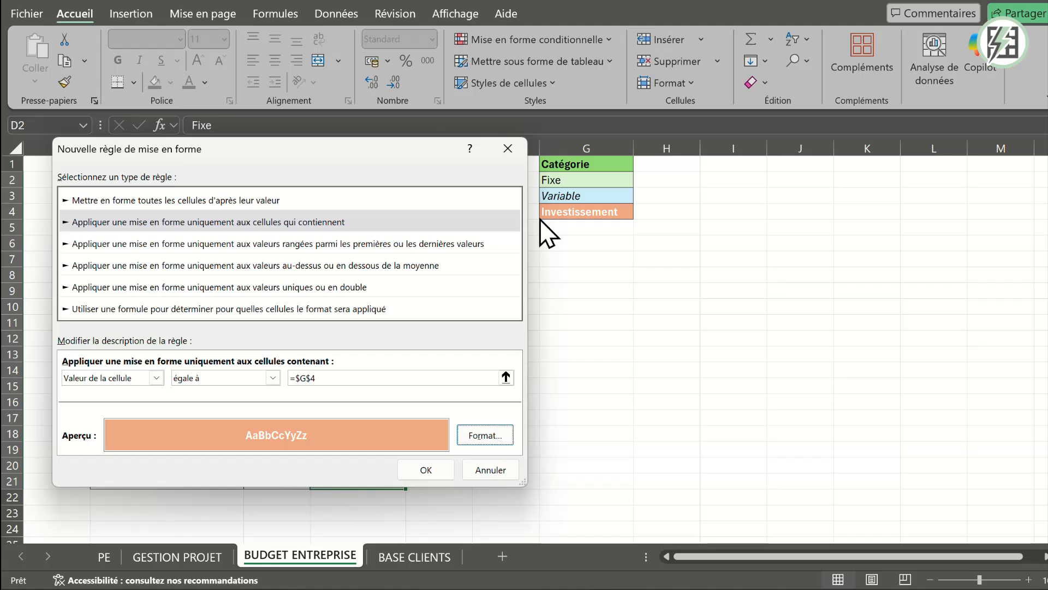
{"action": "left_click", "coordinate": [429, 475]}
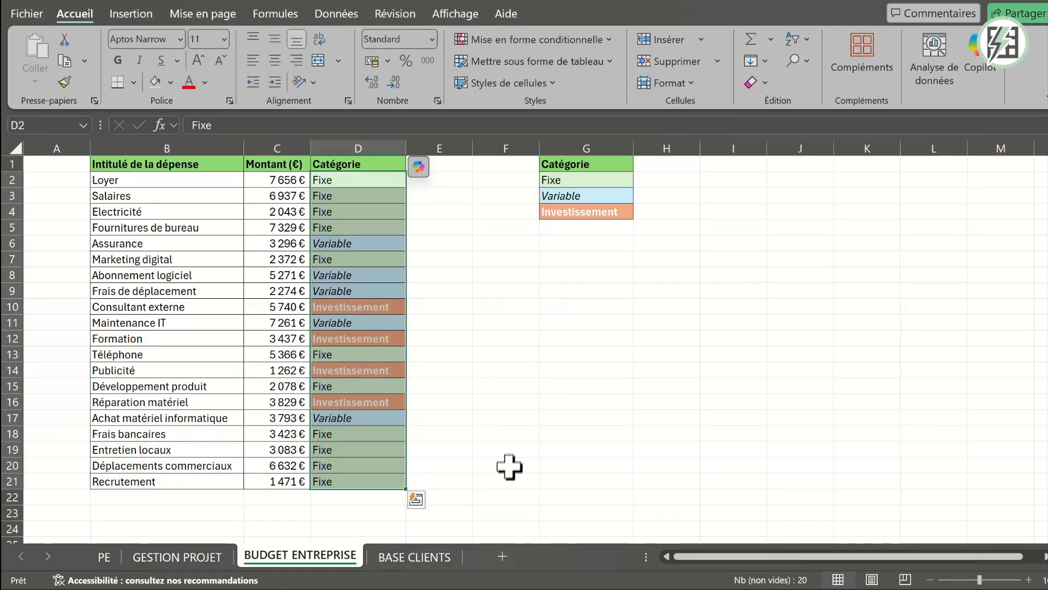
{"action": "left_click", "coordinate": [501, 446]}
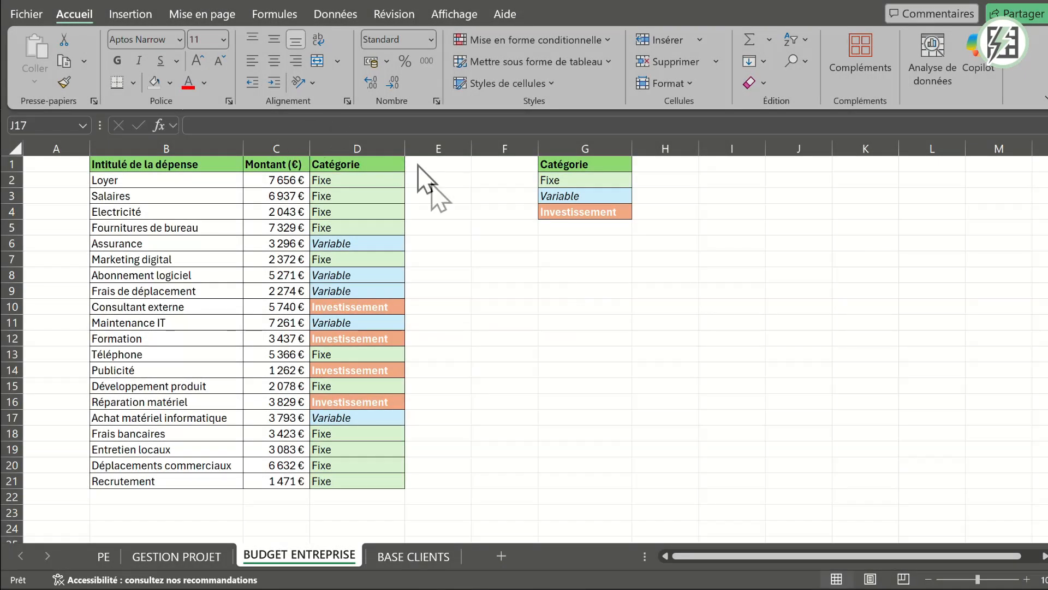
- Insert seven blank columns between the Montant (€) and Catégorie columns
{"action": "left_click", "coordinate": [358, 146]}
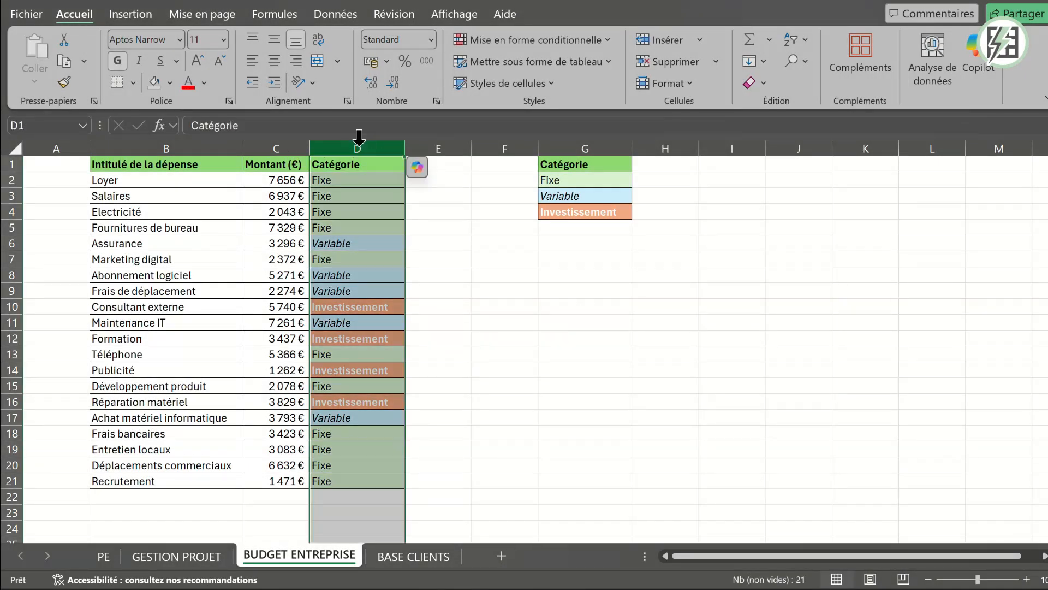
{"action": "right_click", "coordinate": [358, 146]}
{"action": "key", "text": "i"}
{"action": "right_click", "coordinate": [358, 147]}
{"action": "key", "text": "i"}
{"action": "right_click", "coordinate": [358, 146]}
{"action": "key", "text": "i"}
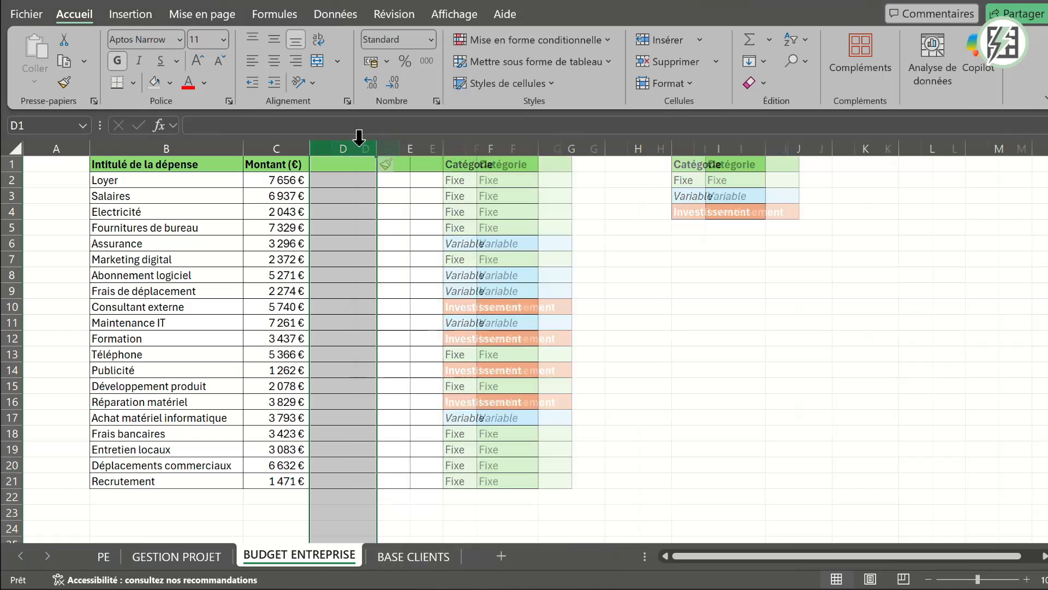
{"action": "right_click", "coordinate": [359, 146]}
{"action": "key", "text": "i"}
{"action": "right_click", "coordinate": [359, 146]}
{"action": "key", "text": "i"}
{"action": "right_click", "coordinate": [359, 145]}
{"action": "key", "text": "i"}
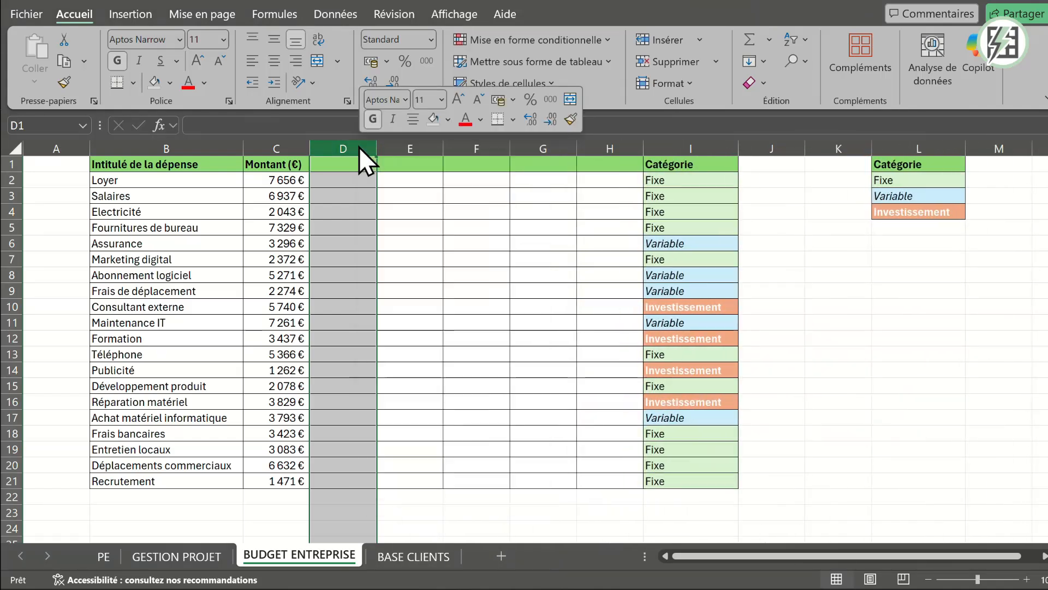
{"action": "right_click", "coordinate": [358, 145]}
{"action": "key", "text": "i"}
{"action": "left_click", "coordinate": [515, 258]}
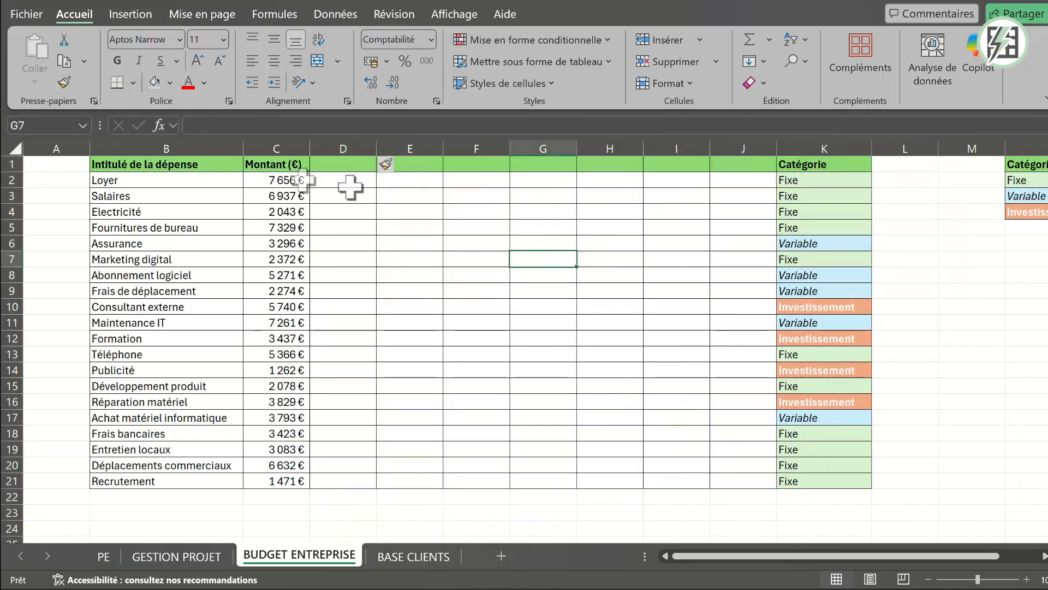
{"action": "left_click", "coordinate": [156, 143]}
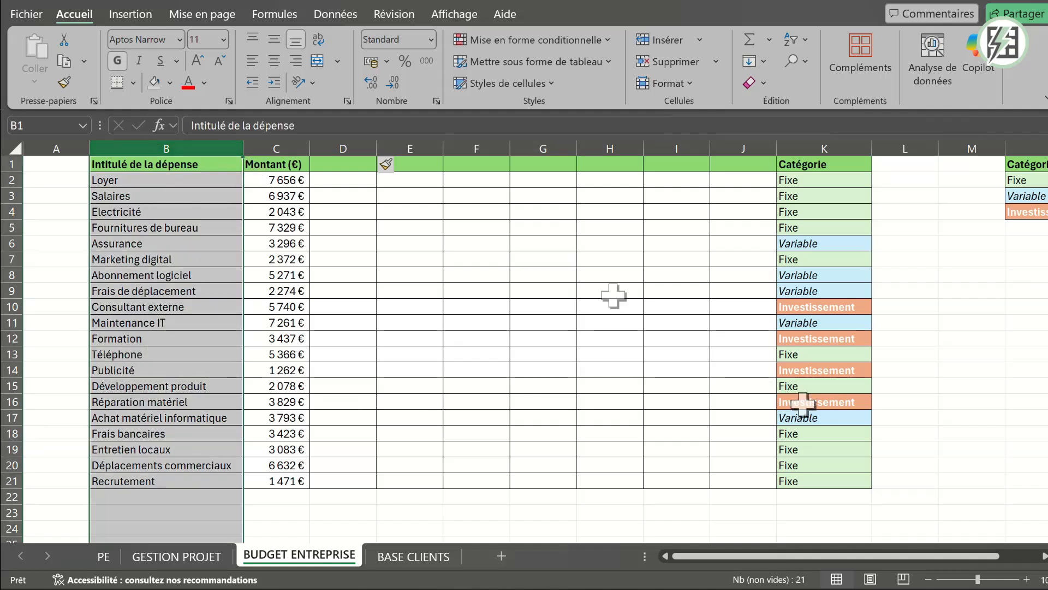
{"action": "left_click", "coordinate": [168, 276]}
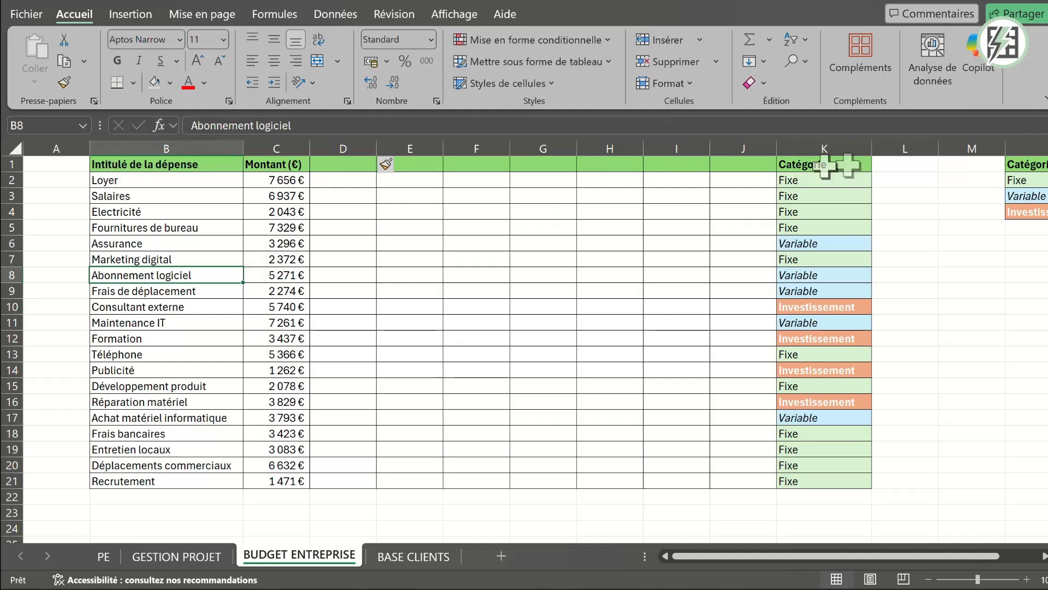
{"action": "left_click", "coordinate": [951, 234]}
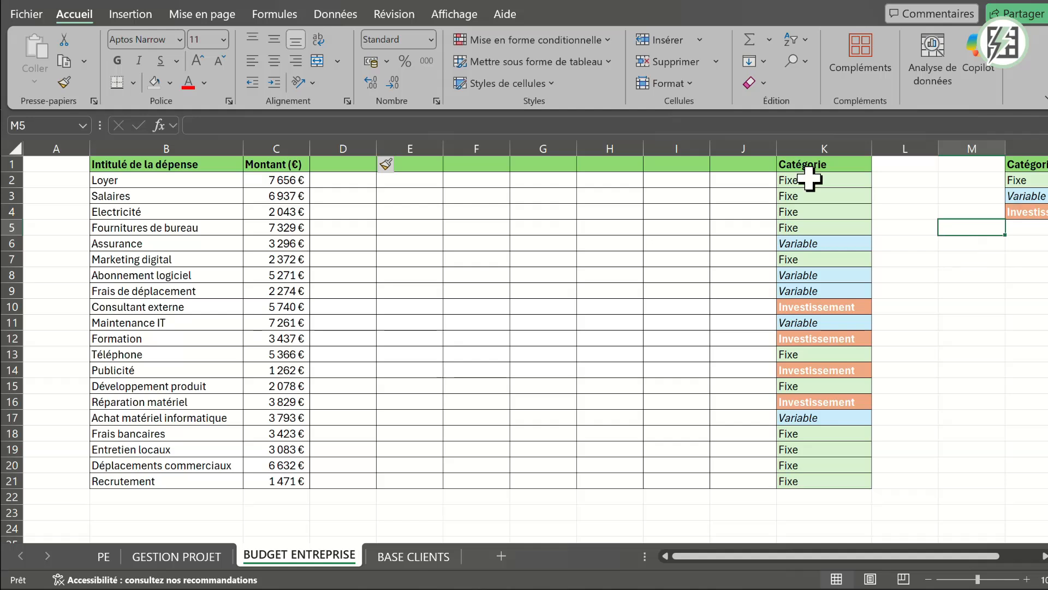
- Open the Investissement rule for editing with B2:K21 selected, and change its type to use a formula to determine the formatted cells
{"action": "left_click_drag", "start_coordinate": [809, 179], "coordinate": [116, 476]}
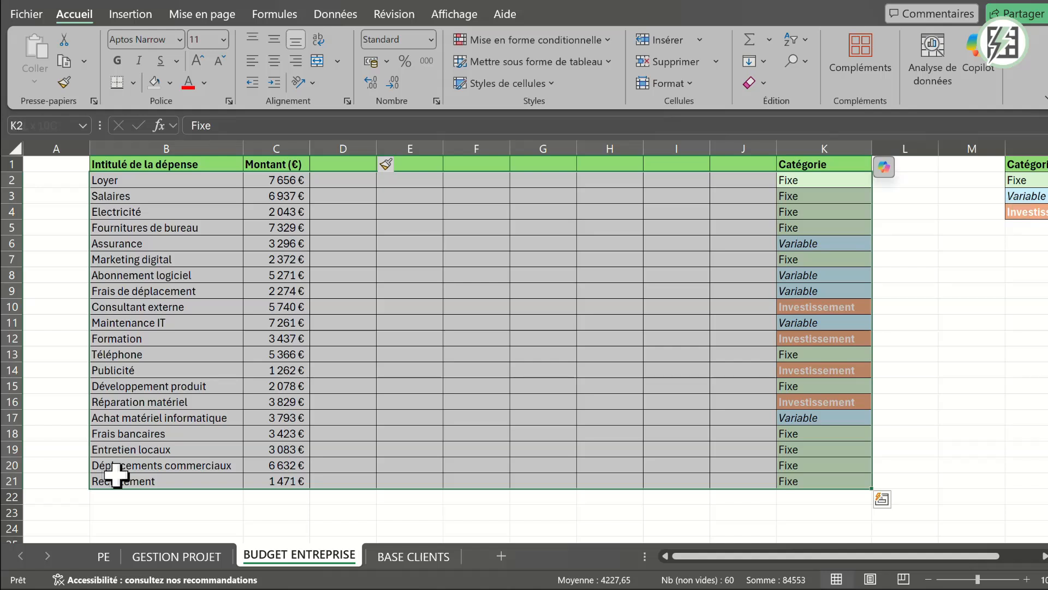
{"action": "left_click", "coordinate": [608, 37]}
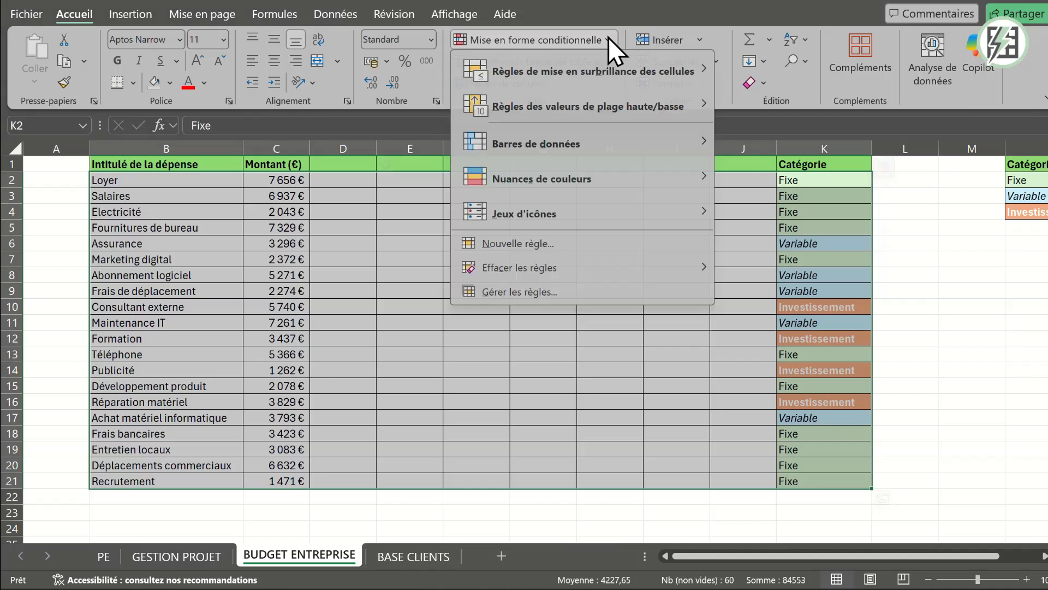
{"action": "left_click", "coordinate": [531, 293]}
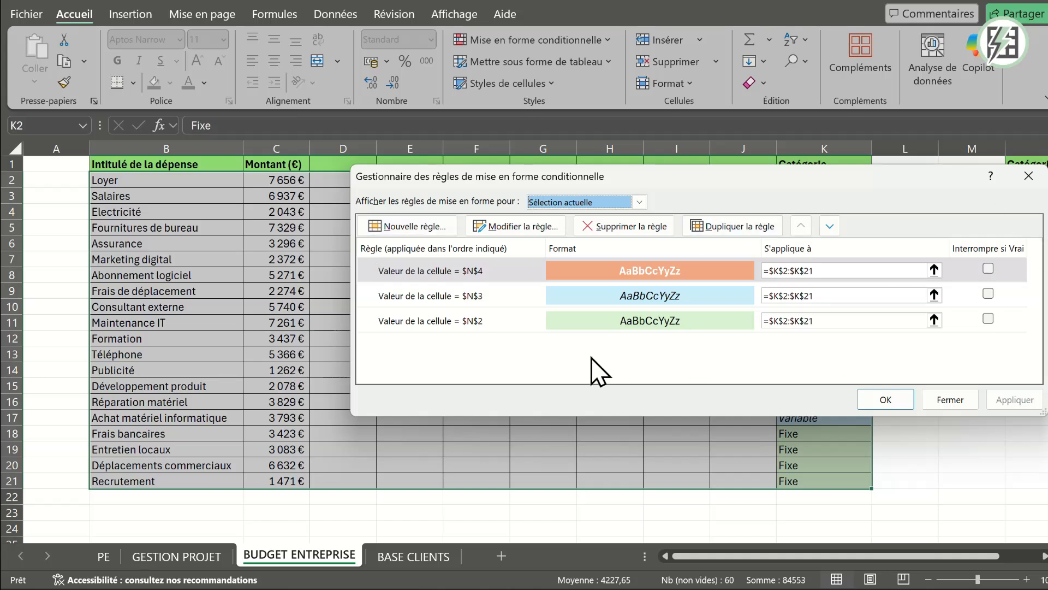
{"action": "left_click_drag", "start_coordinate": [739, 176], "coordinate": [505, 280]}
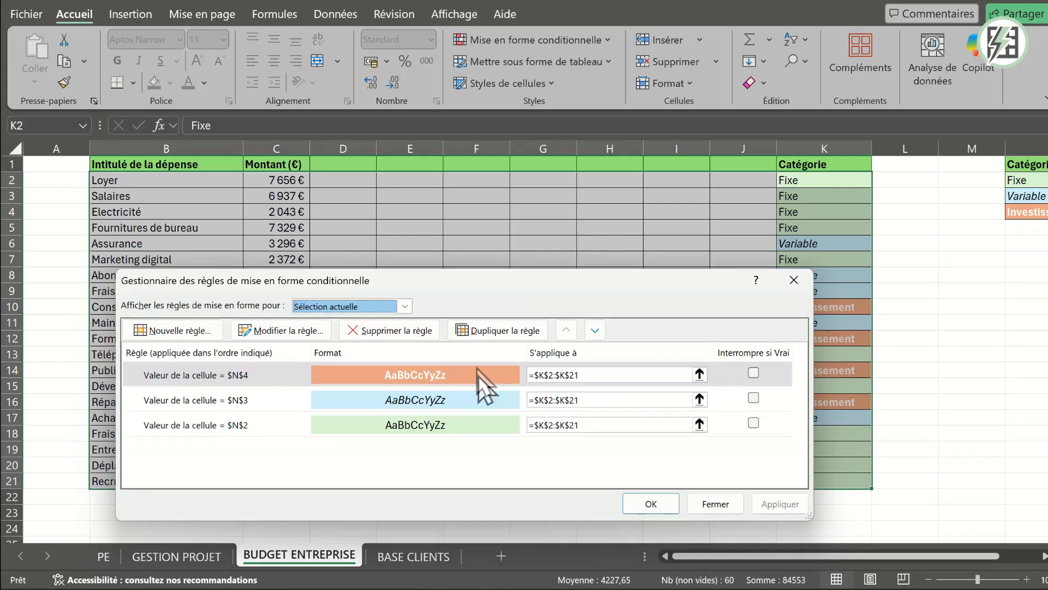
{"action": "left_click", "coordinate": [417, 369]}
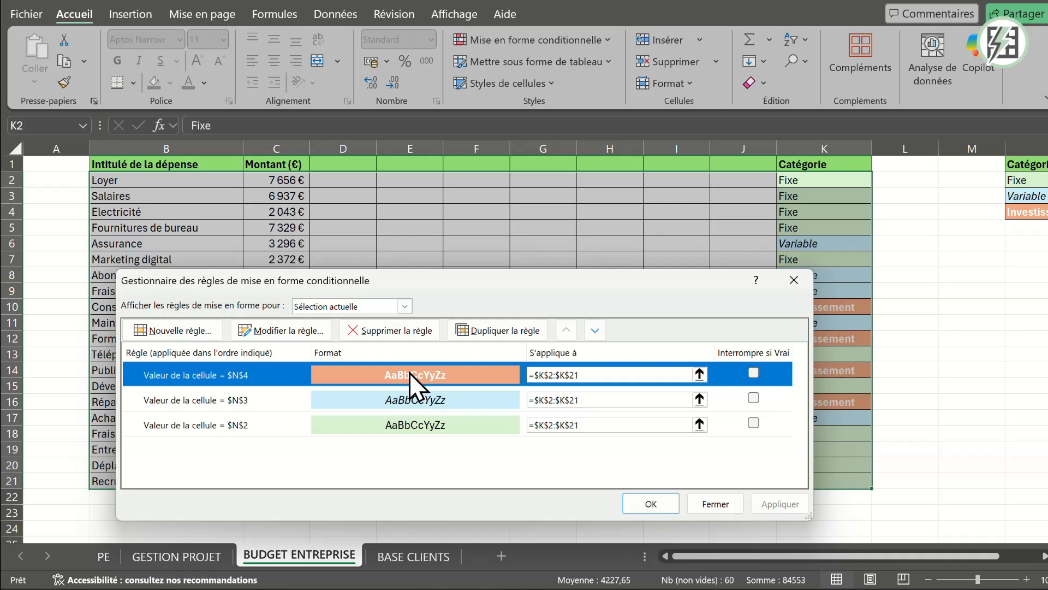
{"action": "left_click", "coordinate": [288, 328]}
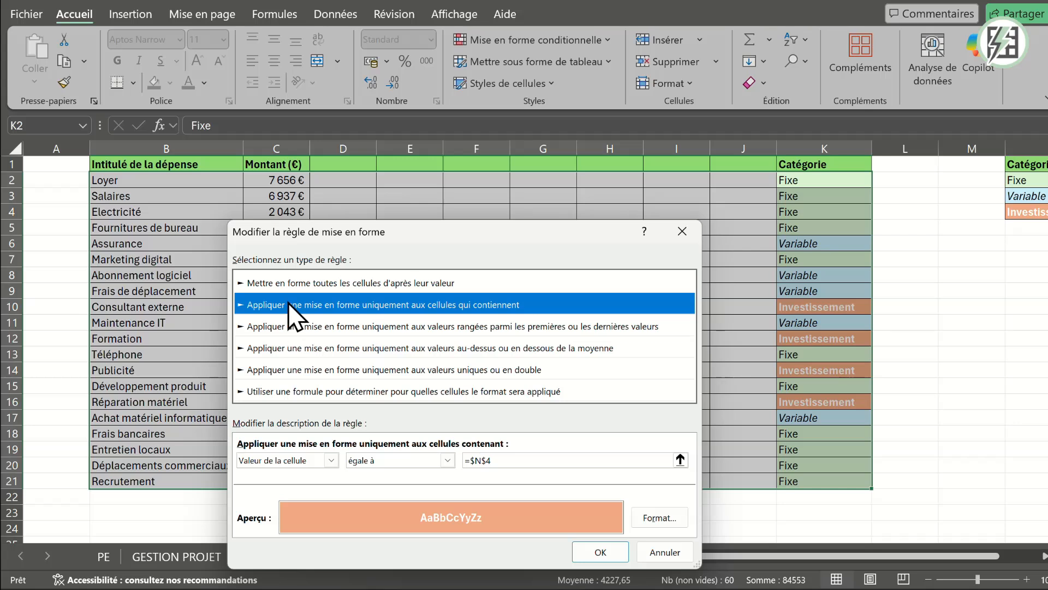
{"action": "left_click", "coordinate": [330, 391]}
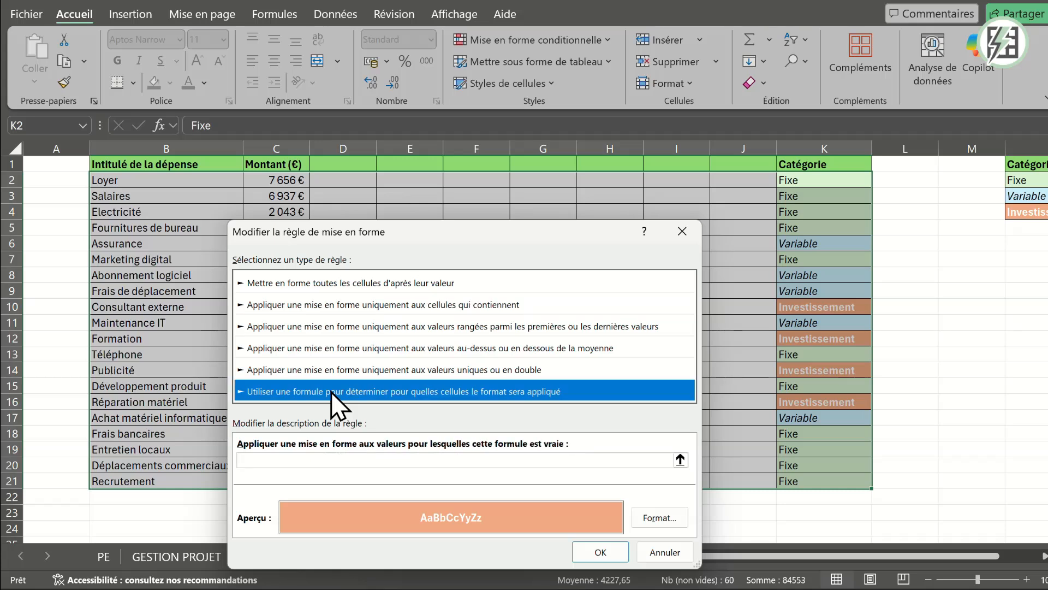
- Enter the Investissement rule's formula =$K$2=$N$4, comparing the first category cell with the Investissement reference cell
{"action": "left_click", "coordinate": [295, 459]}
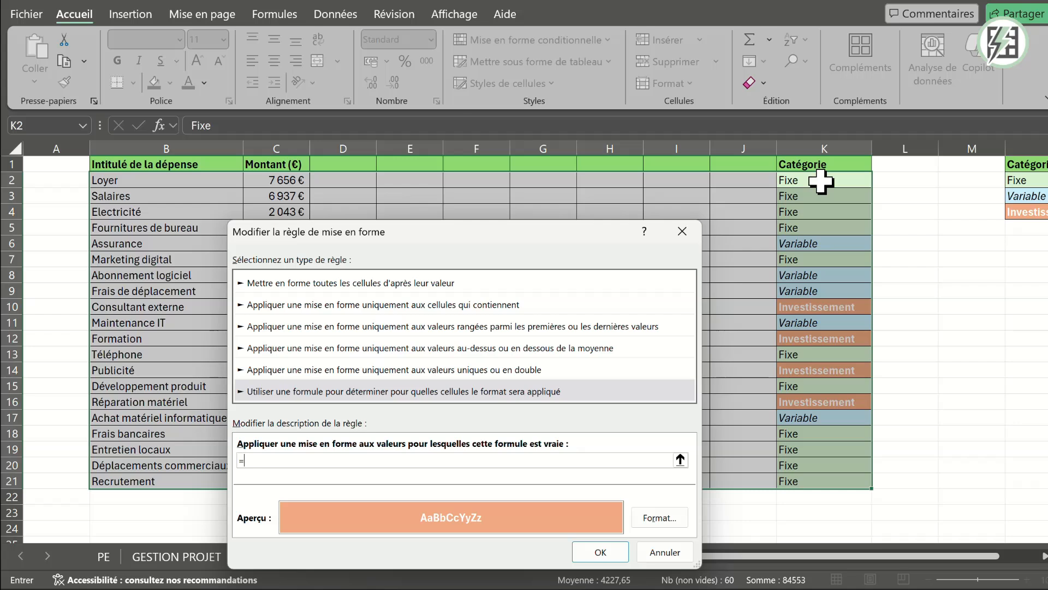
{"action": "left_click", "coordinate": [820, 181]}
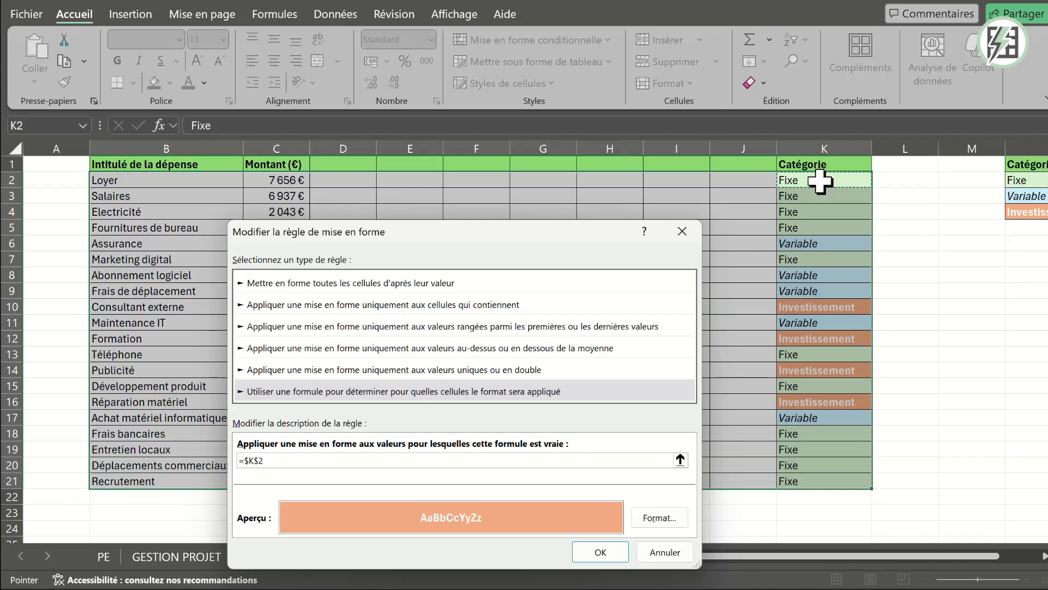
{"action": "type", "text": "="}
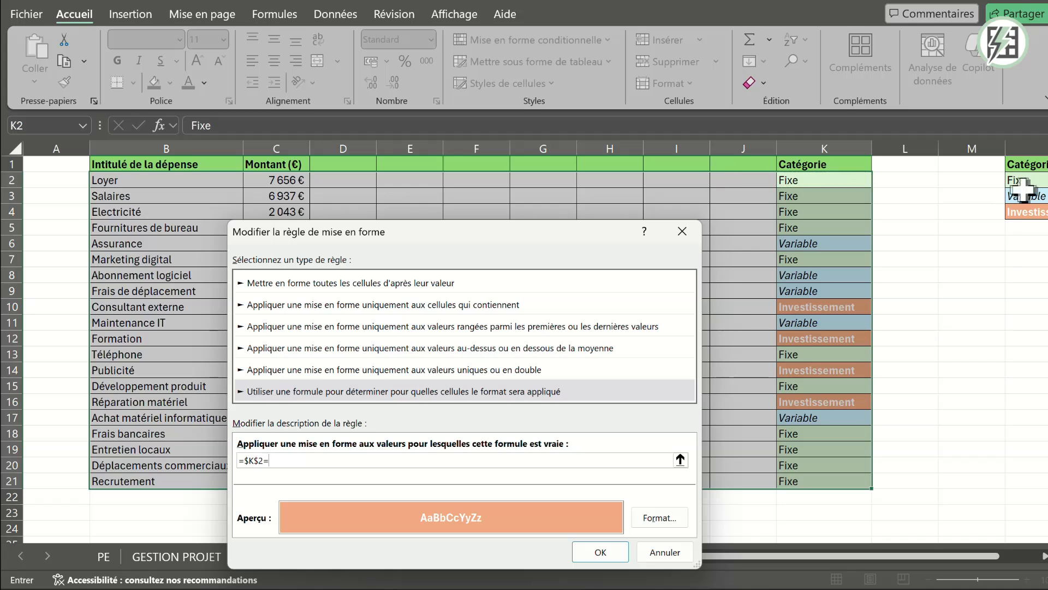
{"action": "left_click", "coordinate": [1035, 212]}
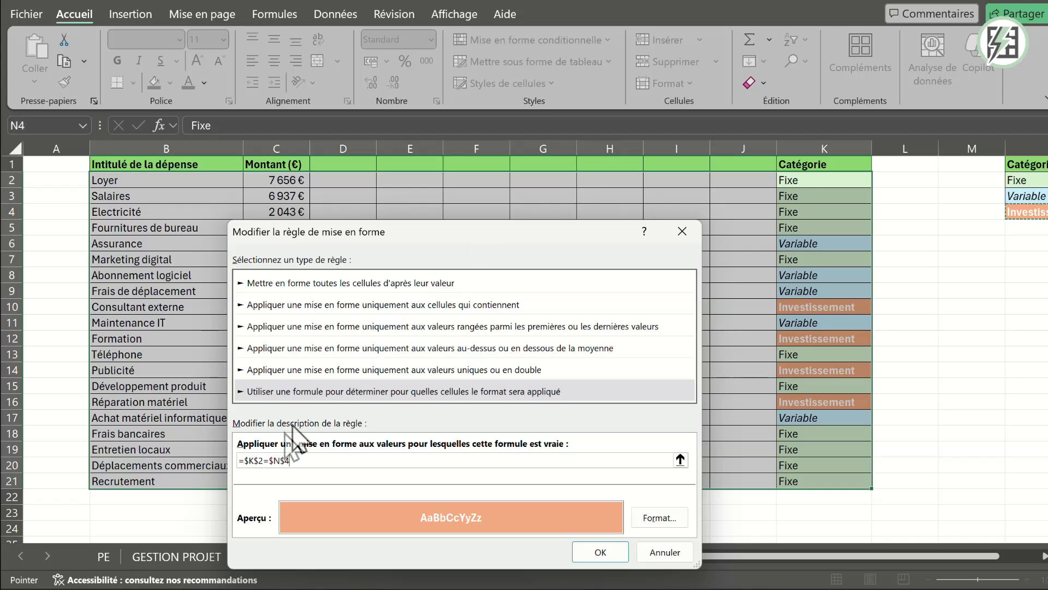
- Make the row of the K2 reference relative so the formula reads =$K2=$N$4, and confirm the rule edit
{"action": "left_click", "coordinate": [261, 460]}
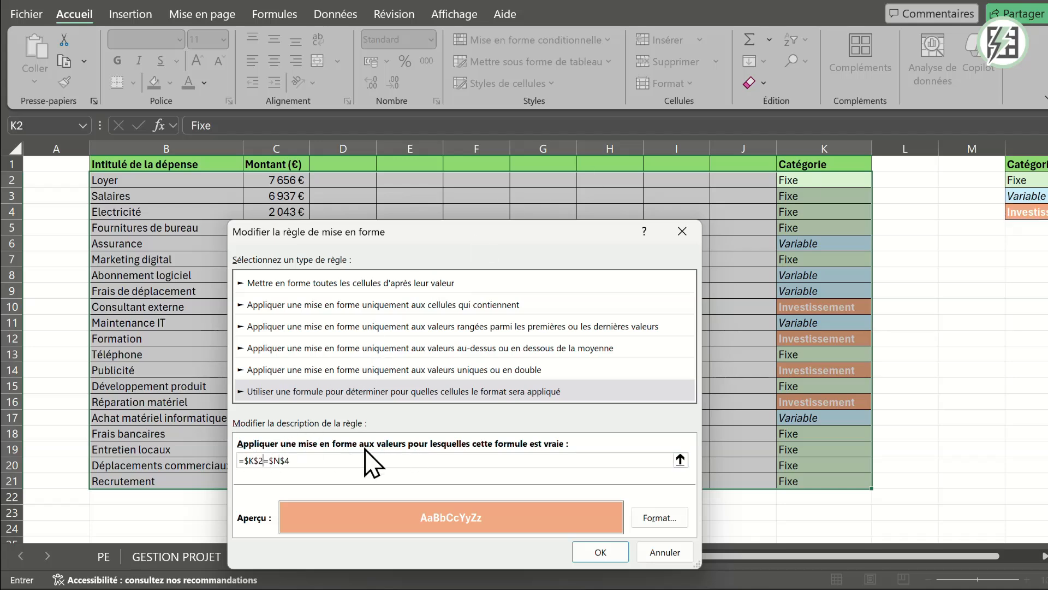
{"action": "key", "text": "Left"}
{"action": "key", "text": "BackSpace"}
{"action": "key", "text": "BackSpace"}
{"action": "key", "text": "BackSpace"}
{"action": "key", "text": "BackSpace"}
{"action": "key", "text": "BackSpace"}
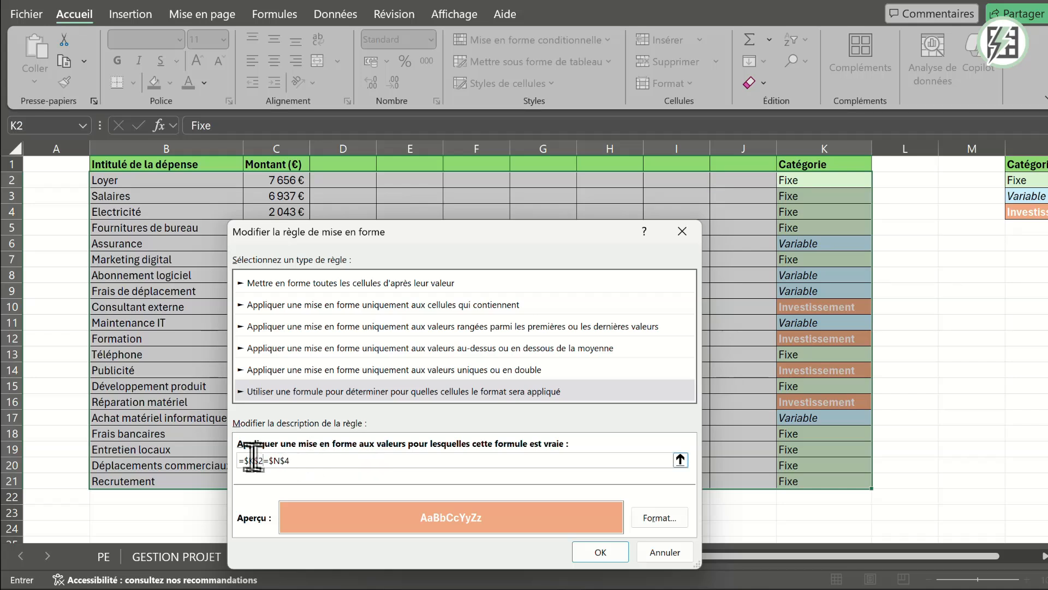
{"action": "key", "text": "BackSpace"}
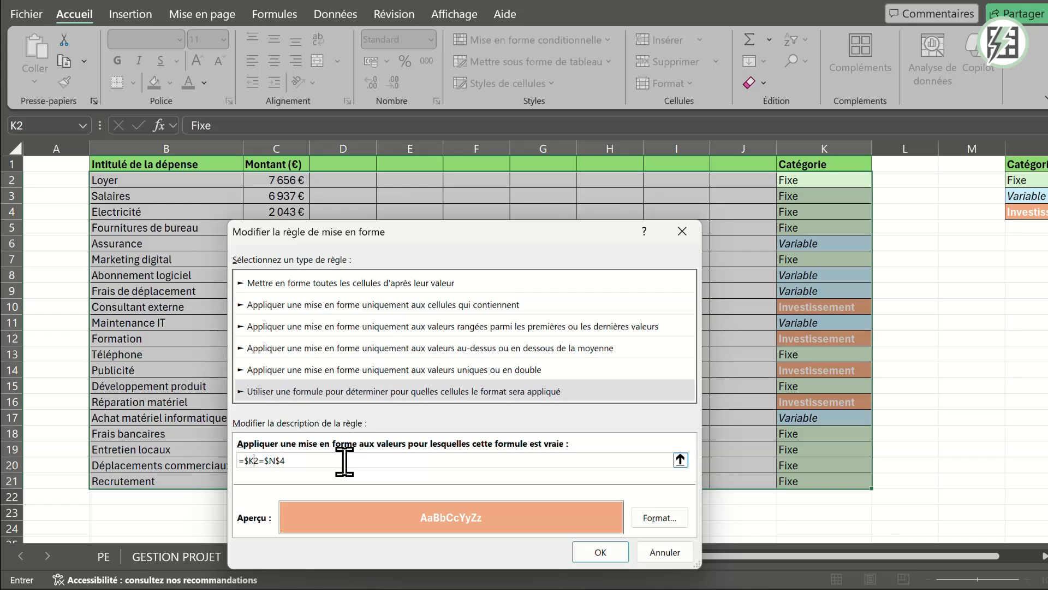
{"action": "left_click", "coordinate": [601, 553]}
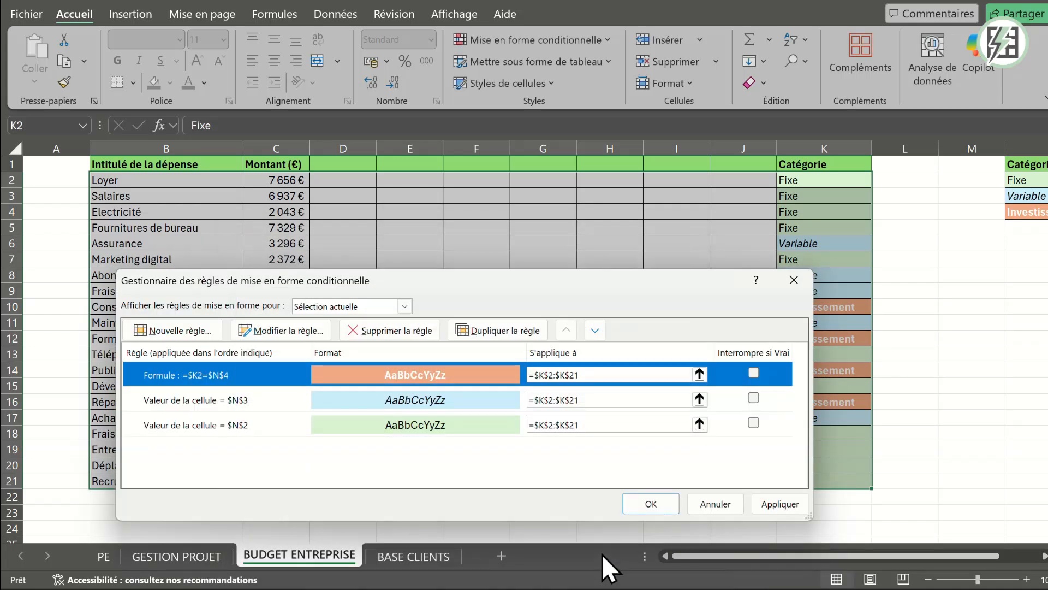
- Extend the Investissement rule's application range to =$B$2:$K$21, apply it and close the rules manager
{"action": "left_click", "coordinate": [589, 374]}
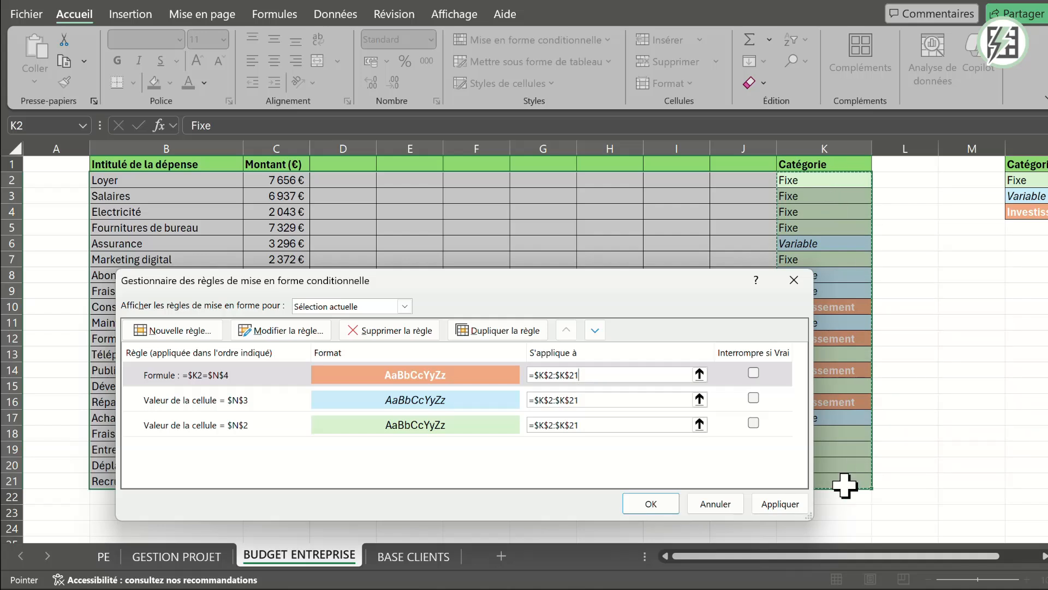
{"action": "left_click_drag", "start_coordinate": [612, 368], "coordinate": [512, 381]}
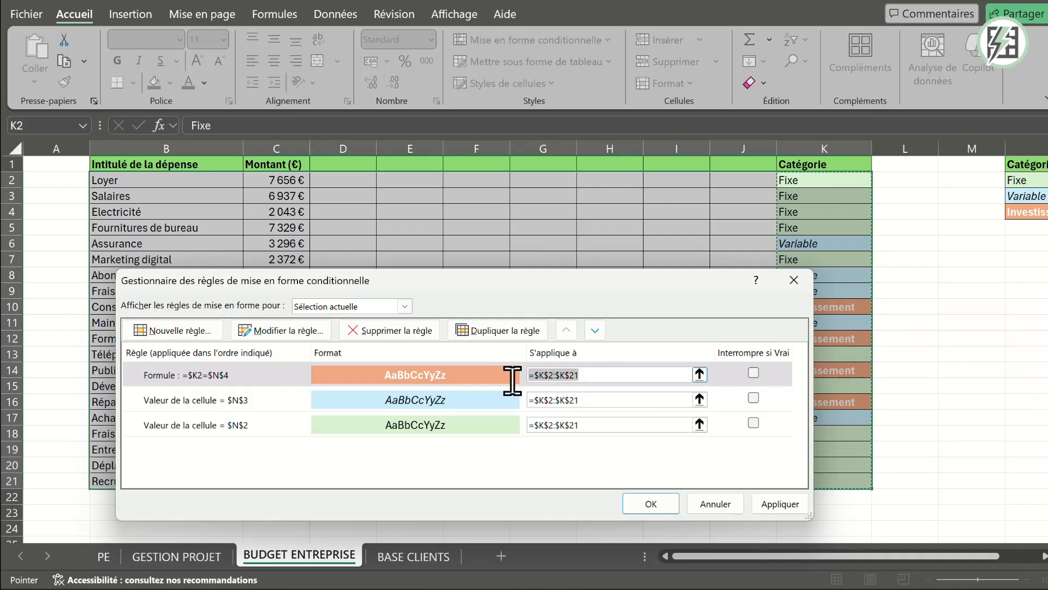
{"action": "left_click_drag", "start_coordinate": [857, 183], "coordinate": [129, 481]}
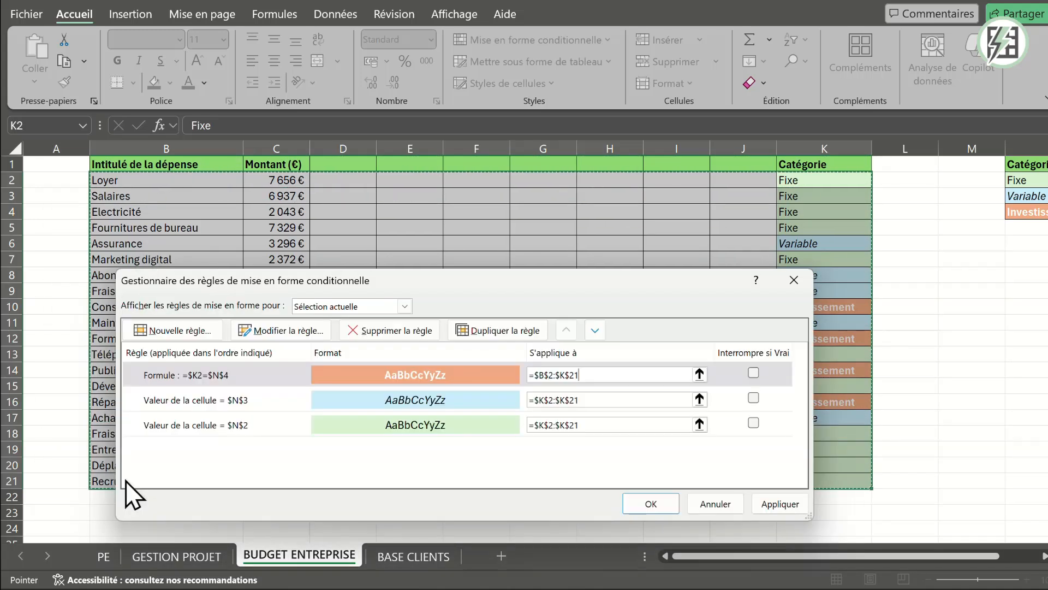
{"action": "left_click", "coordinate": [766, 503]}
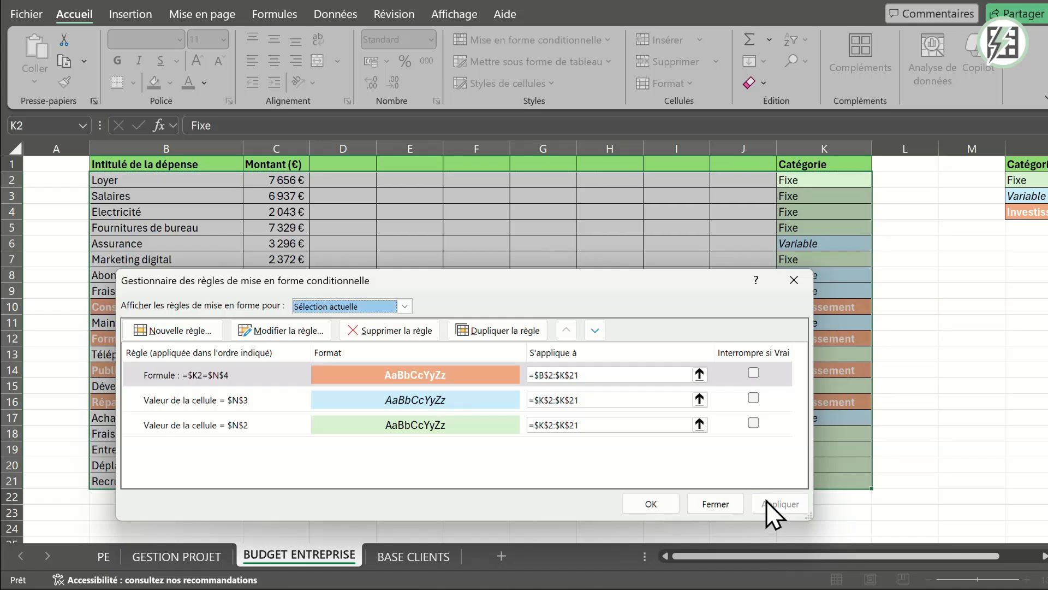
{"action": "left_click_drag", "start_coordinate": [643, 271], "coordinate": [643, 229]}
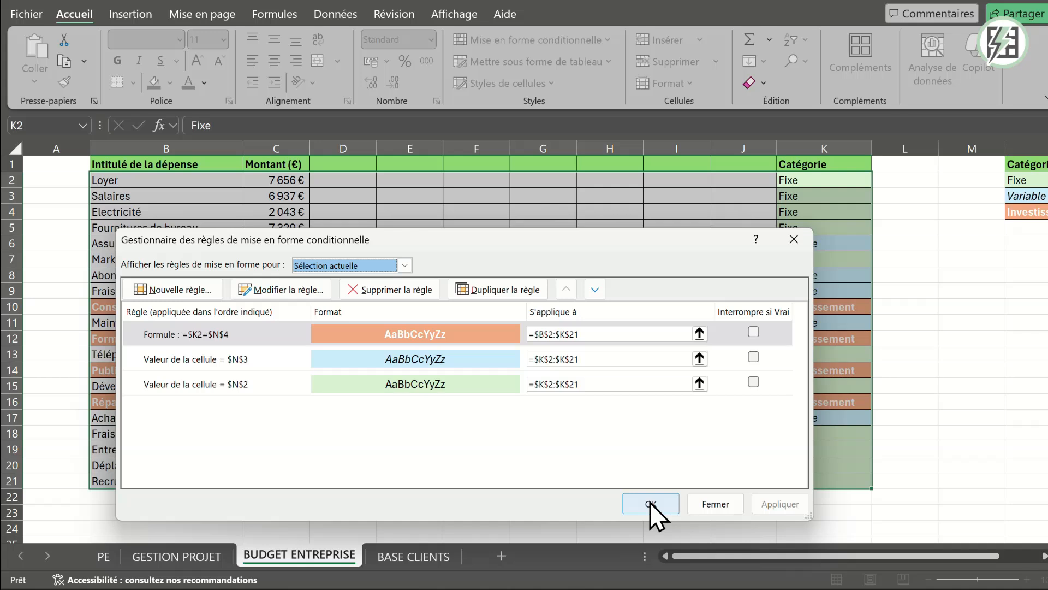
{"action": "left_click", "coordinate": [650, 503]}
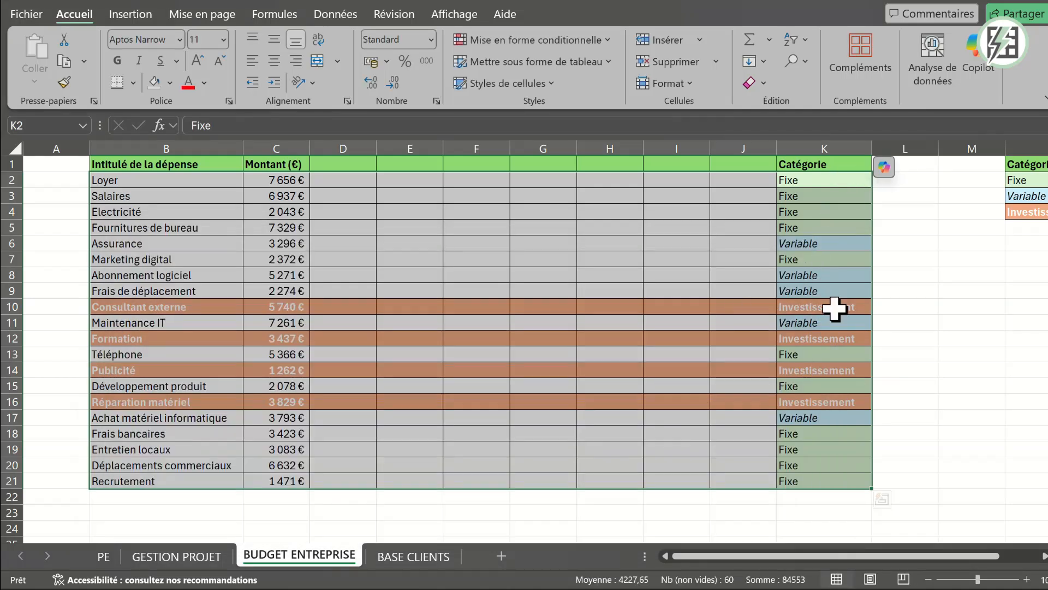
- Test the row formatting by copying the Fixe category from K7 into K10, and undo the paste
{"action": "left_click", "coordinate": [952, 388]}
{"action": "left_click", "coordinate": [837, 309]}
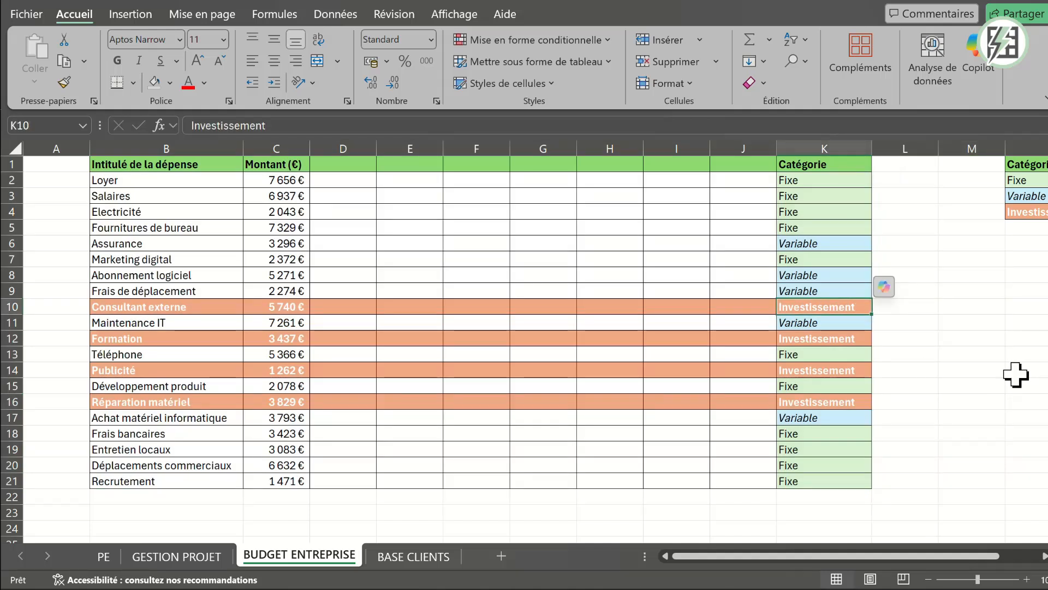
{"action": "left_click", "coordinate": [810, 260]}
{"action": "key", "text": "ctrl+c"}
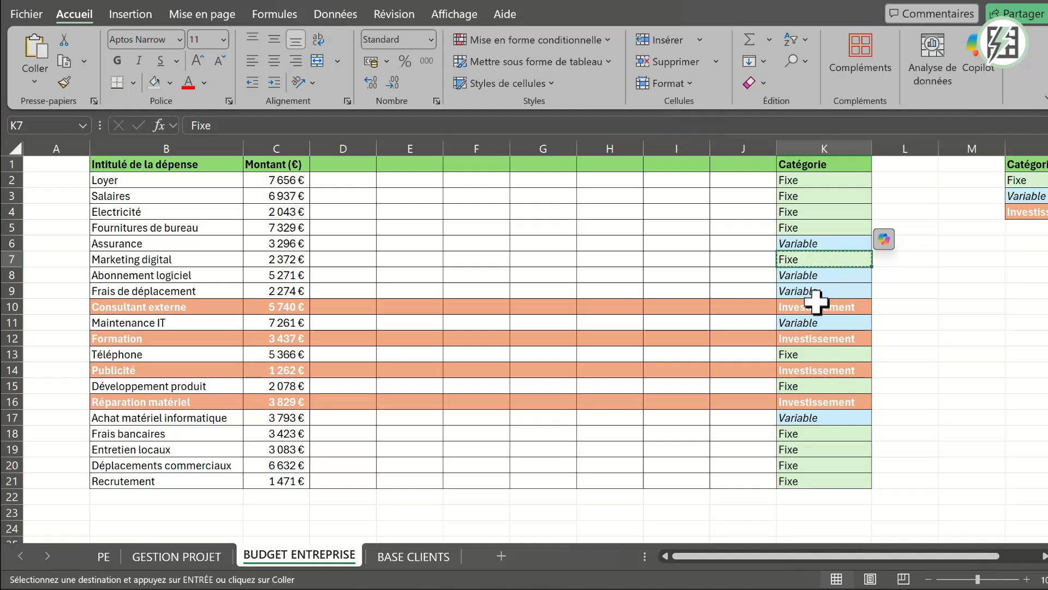
{"action": "left_click", "coordinate": [808, 308]}
{"action": "key", "text": "ctrl+v"}
{"action": "left_click", "coordinate": [1014, 403]}
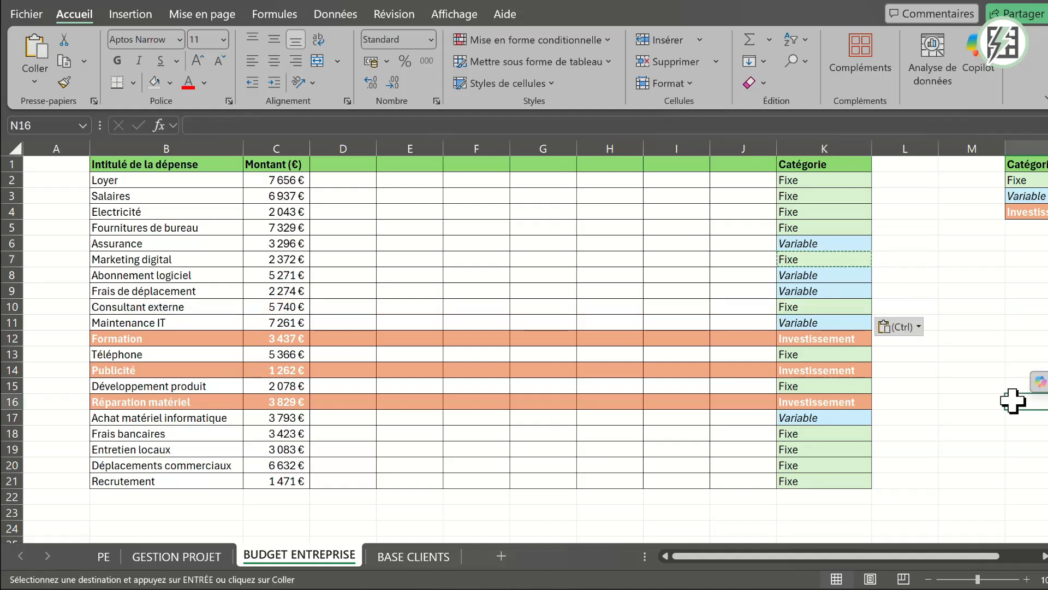
{"action": "key", "text": "ctrl+z"}
{"action": "left_click_drag", "start_coordinate": [854, 556], "coordinate": [677, 568]}
{"action": "left_click", "coordinate": [543, 417]}
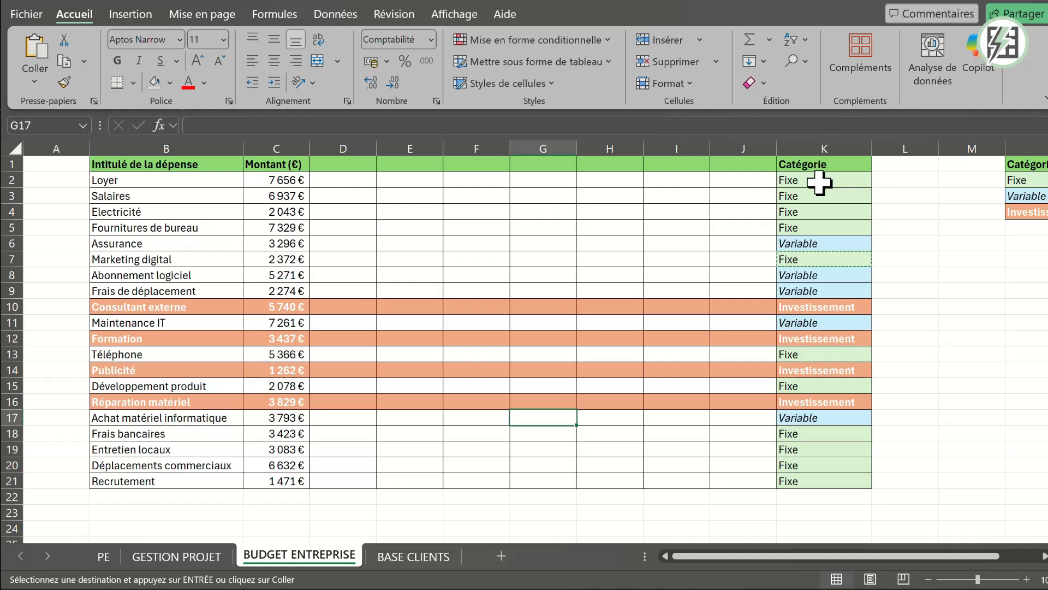
- Open the Variable rule for editing with B2:K21 selected, and change its type to use a formula to determine the formatted cells
{"action": "left_click_drag", "start_coordinate": [819, 183], "coordinate": [159, 480]}
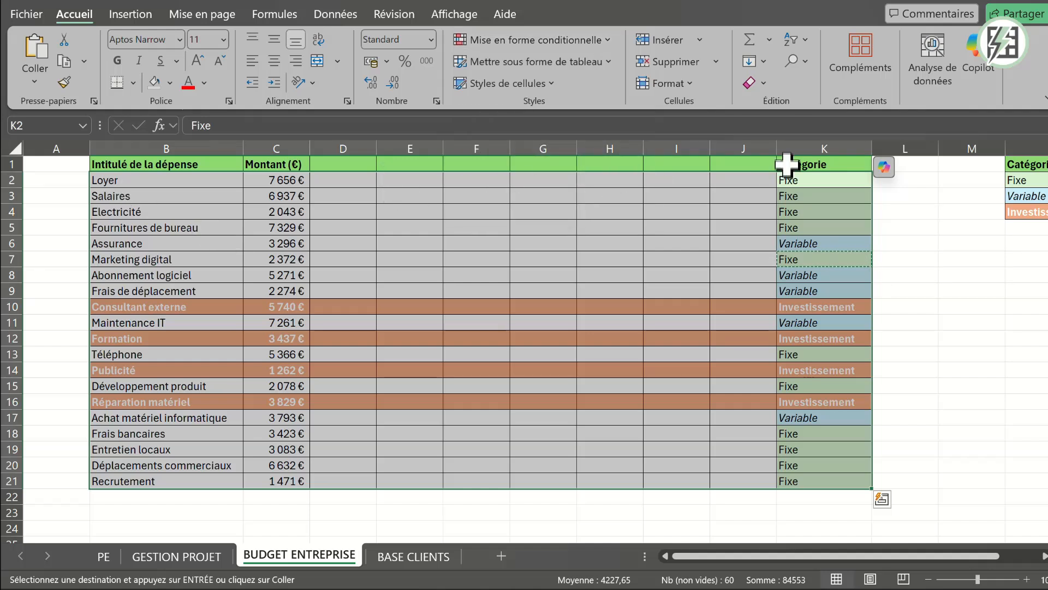
{"action": "left_click", "coordinate": [548, 39]}
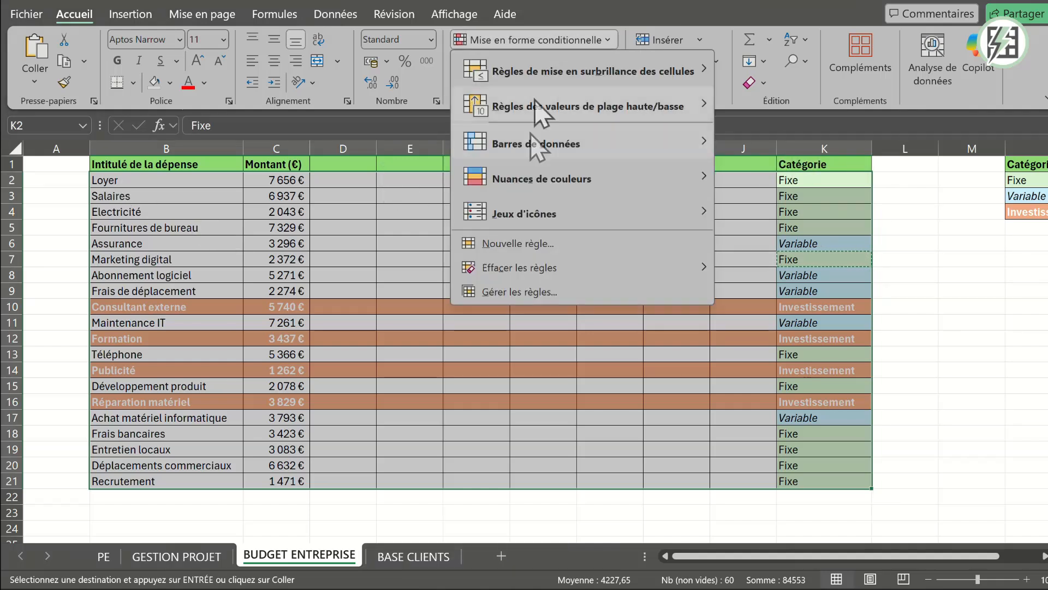
{"action": "left_click", "coordinate": [499, 290]}
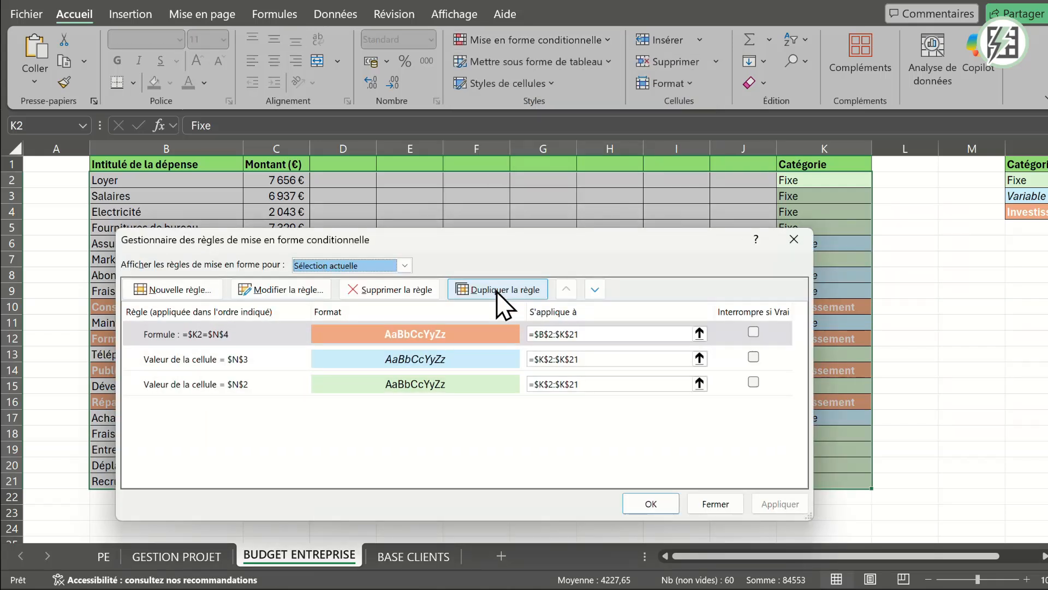
{"action": "left_click", "coordinate": [376, 359]}
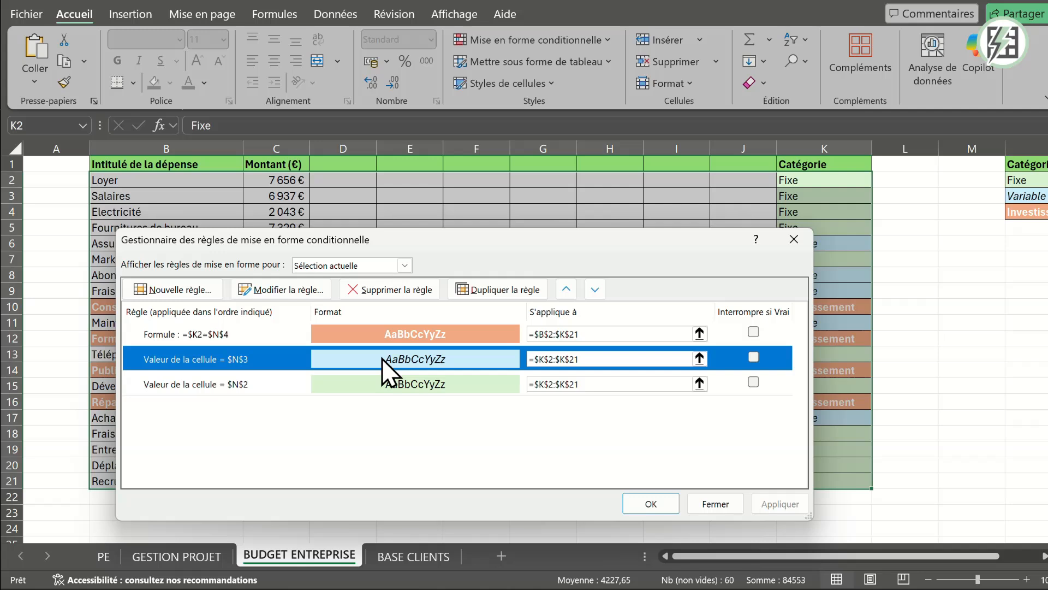
{"action": "left_click", "coordinate": [274, 290]}
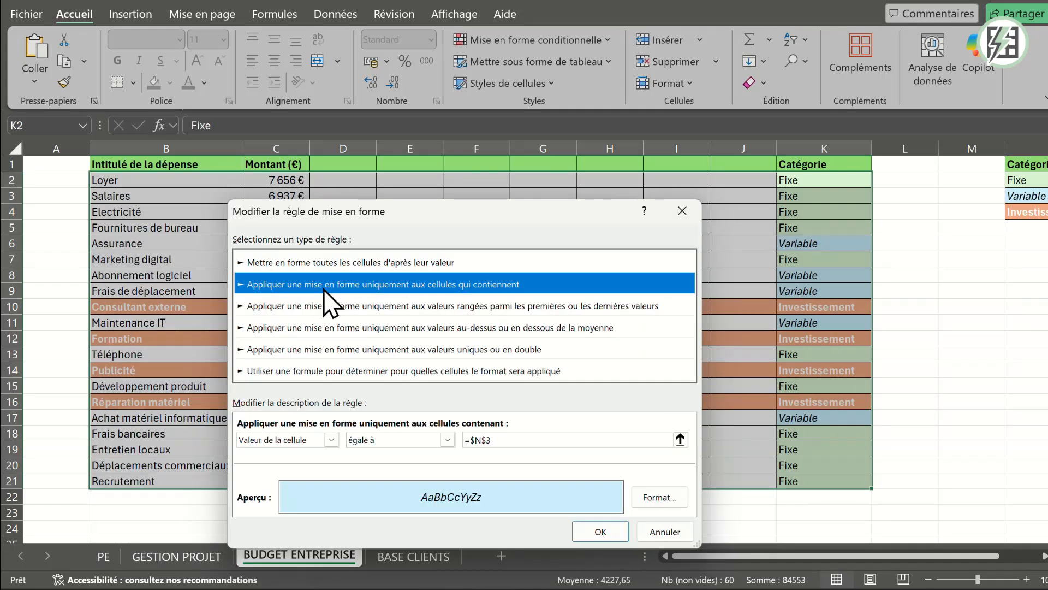
{"action": "left_click", "coordinate": [295, 371]}
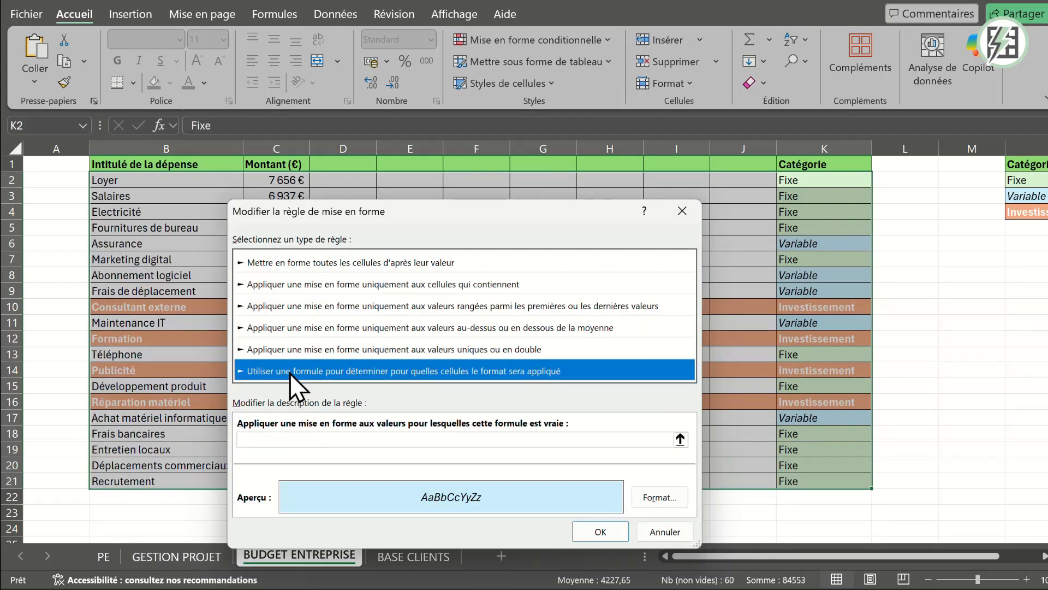
- Enter the formula =$K2=$N$3 for the Variable rule, with K2's row reference relative, and confirm the rule edit
{"action": "left_click", "coordinate": [244, 437]}
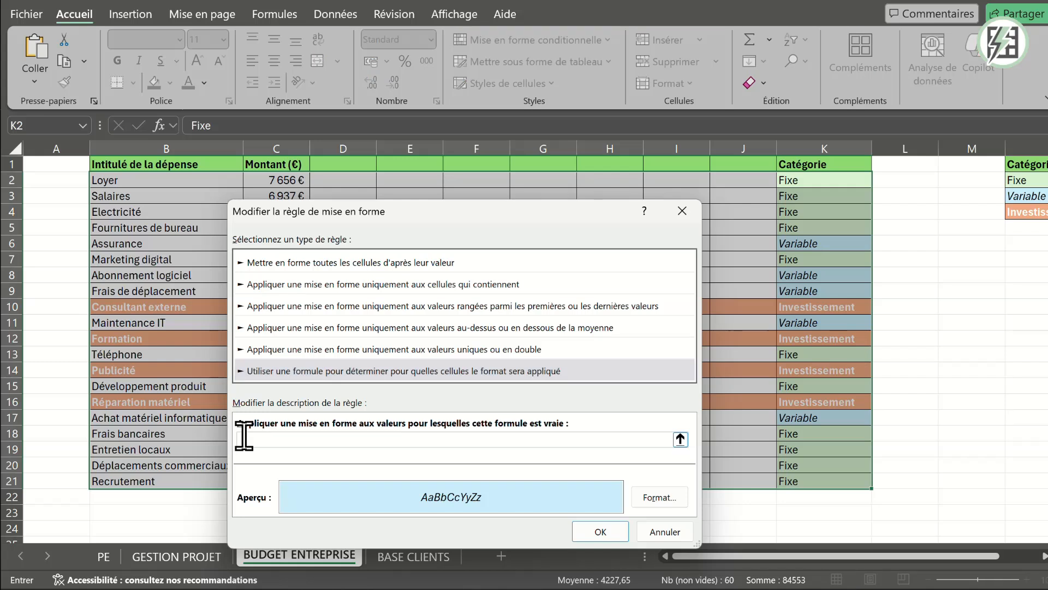
{"action": "left_click", "coordinate": [820, 180]}
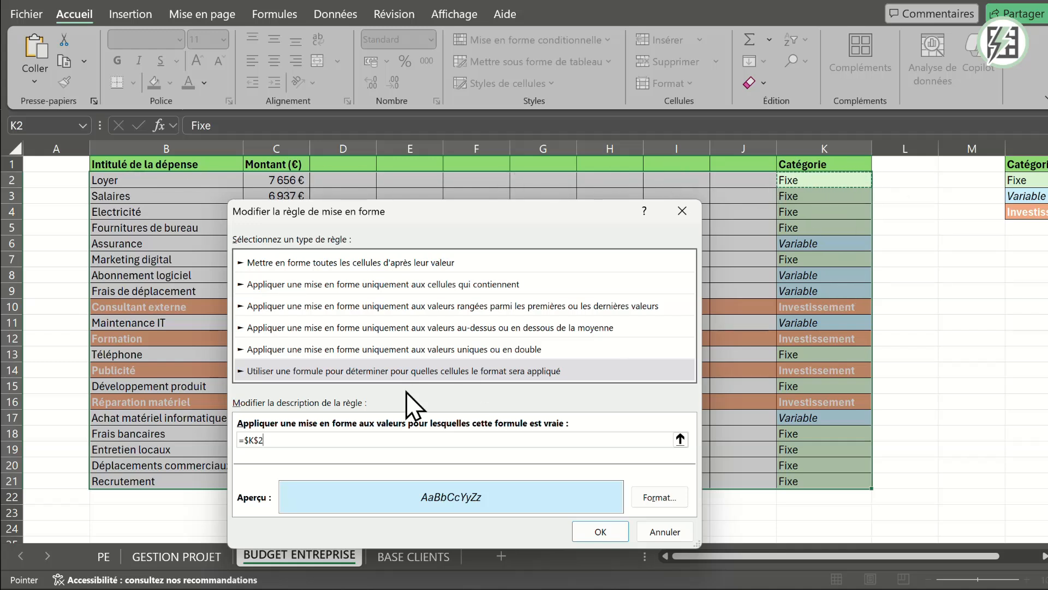
{"action": "type", "text": "="}
{"action": "left_click", "coordinate": [1022, 196]}
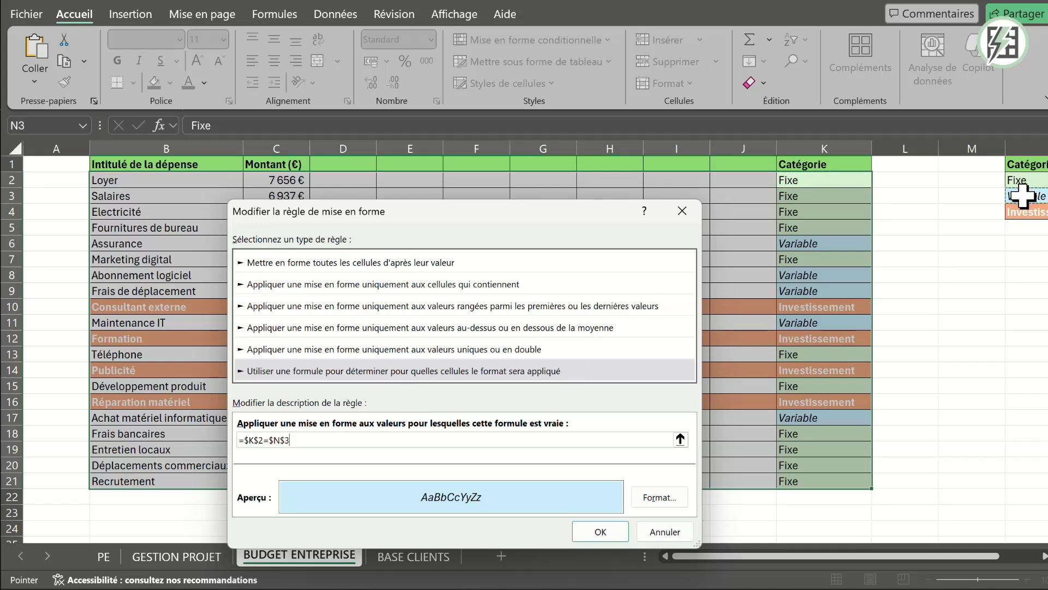
{"action": "left_click", "coordinate": [257, 440]}
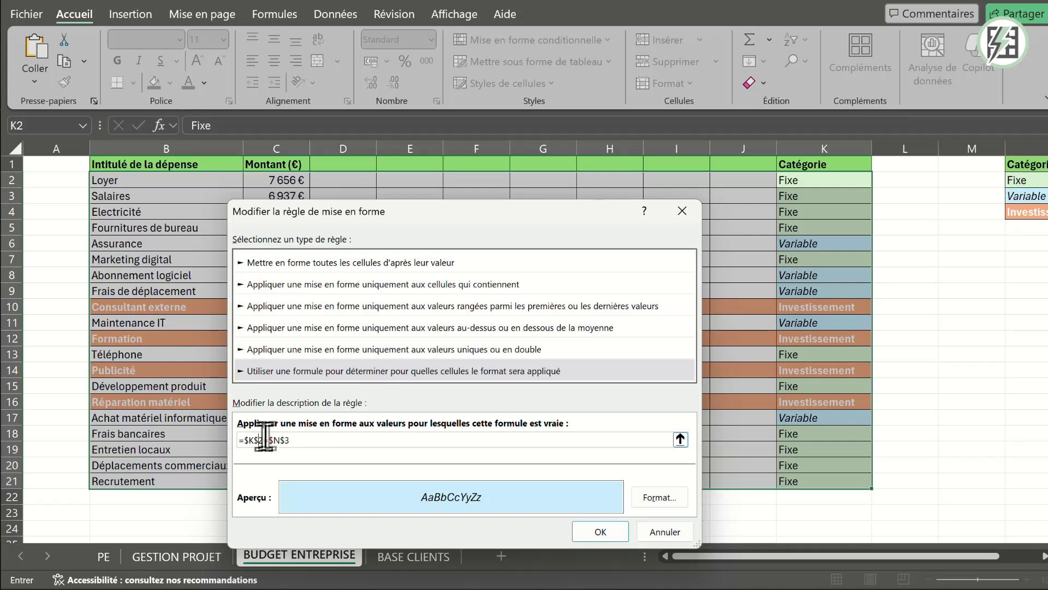
{"action": "key", "text": "BackSpace"}
{"action": "left_click", "coordinate": [611, 530]}
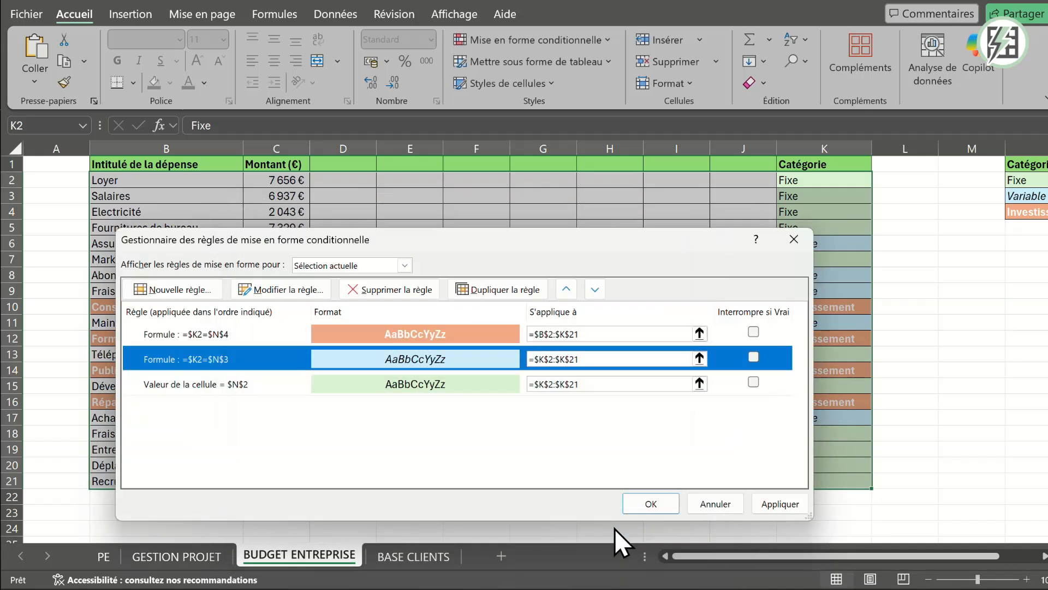
- Extend the Variable rule's application range to =$B$2:$K$21 and apply it
{"action": "left_click", "coordinate": [609, 358]}
{"action": "key", "text": "BackSpace"}
{"action": "left_click_drag", "start_coordinate": [848, 179], "coordinate": [145, 490]}
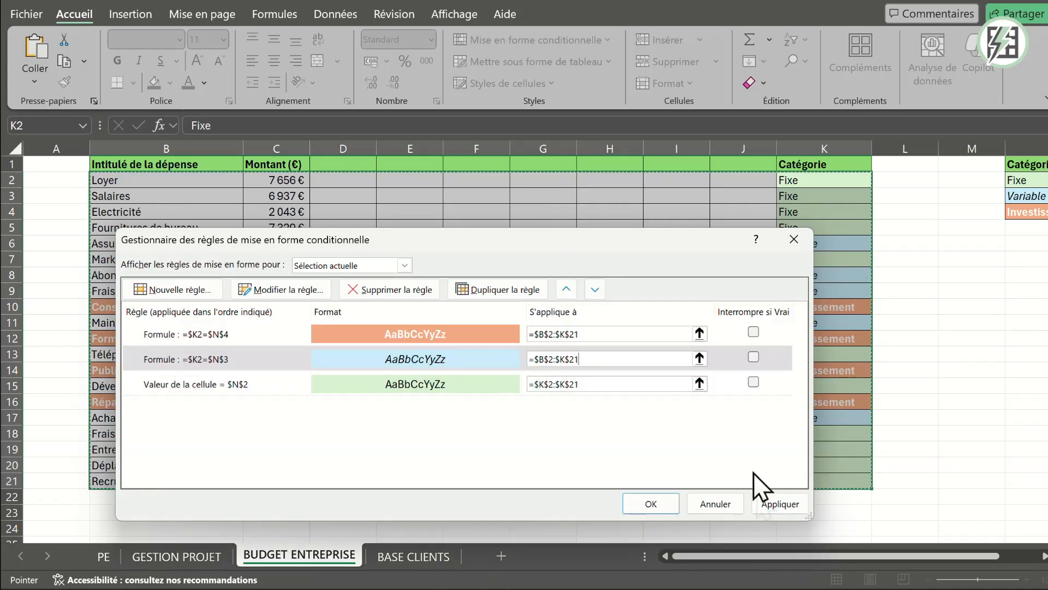
{"action": "left_click", "coordinate": [784, 501]}
- Open the green Fixe rule for editing and change its type to use a formula to determine the formatted cells
{"action": "left_click_drag", "start_coordinate": [581, 249], "coordinate": [606, 231]}
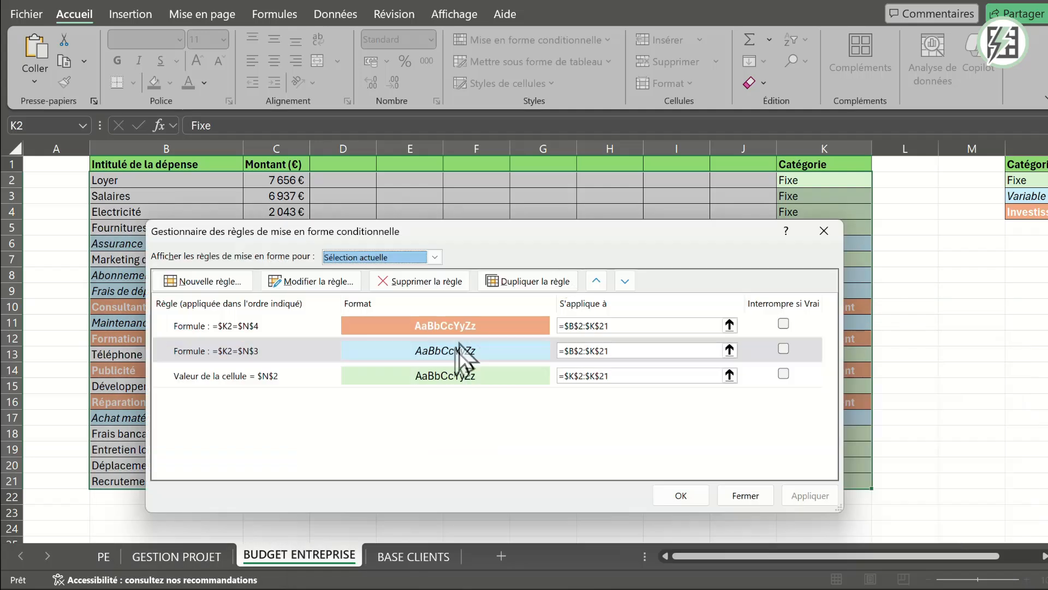
{"action": "left_click", "coordinate": [425, 375]}
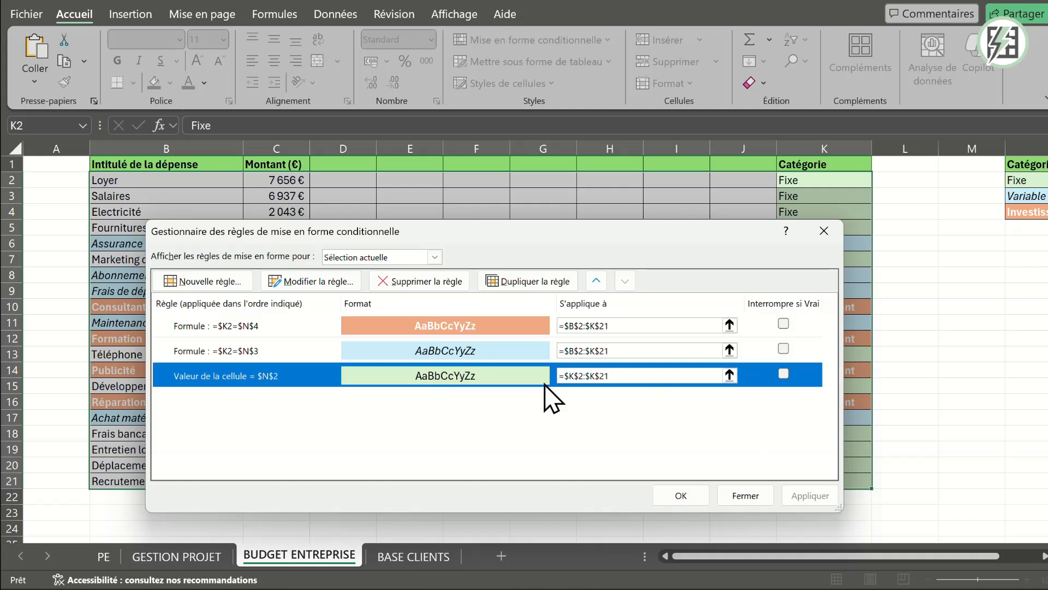
{"action": "left_click", "coordinate": [275, 281]}
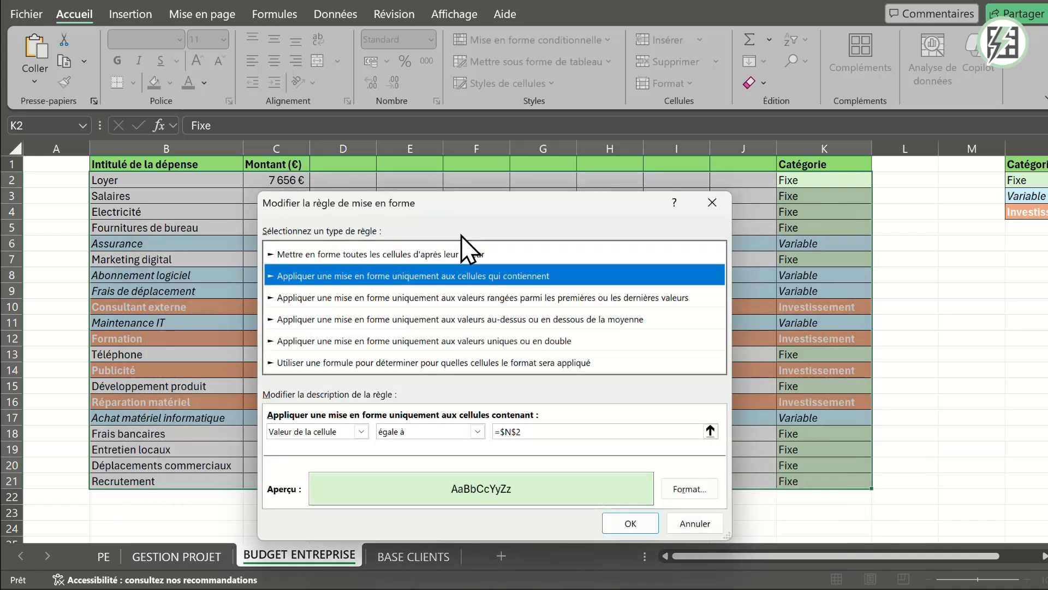
{"action": "left_click", "coordinate": [360, 363]}
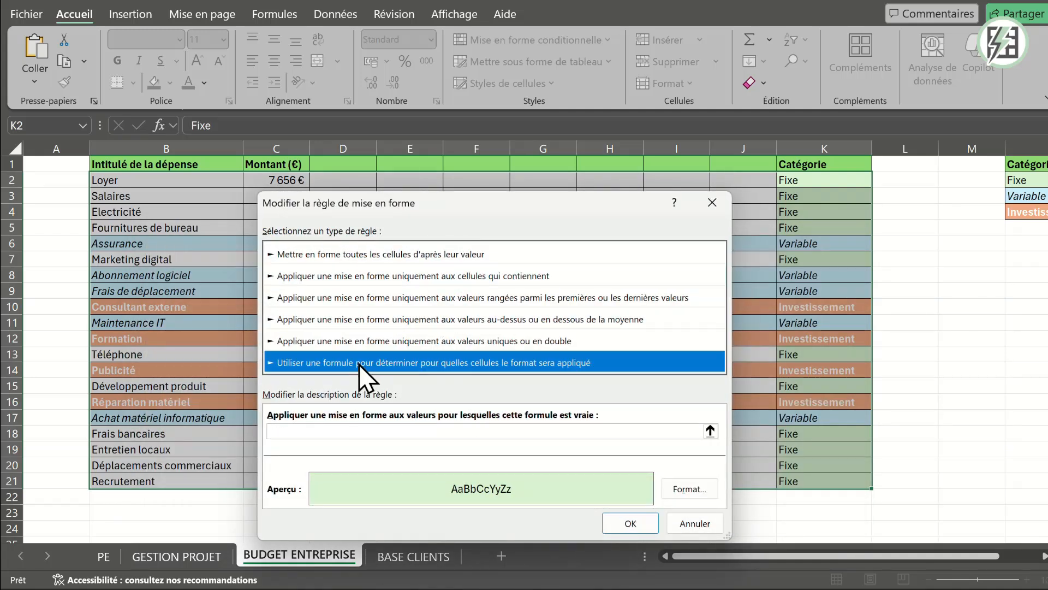
- Enter the formula =$K2=$N$2 for the Fixe rule, with K2's row reference relative, and confirm the rule edit
{"action": "left_click", "coordinate": [334, 432]}
{"action": "type", "text": "="}
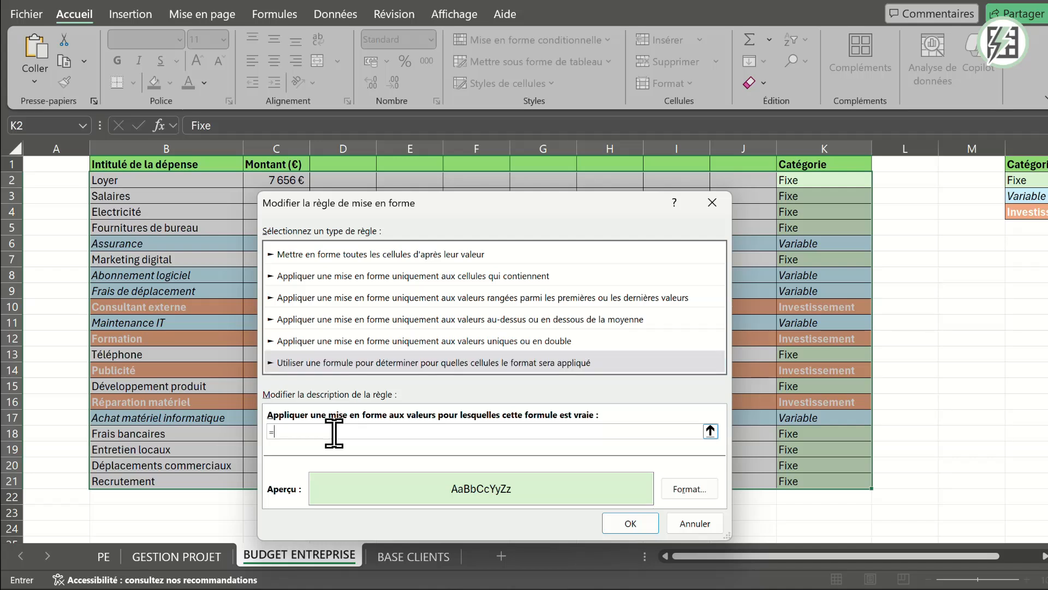
{"action": "left_click", "coordinate": [827, 179]}
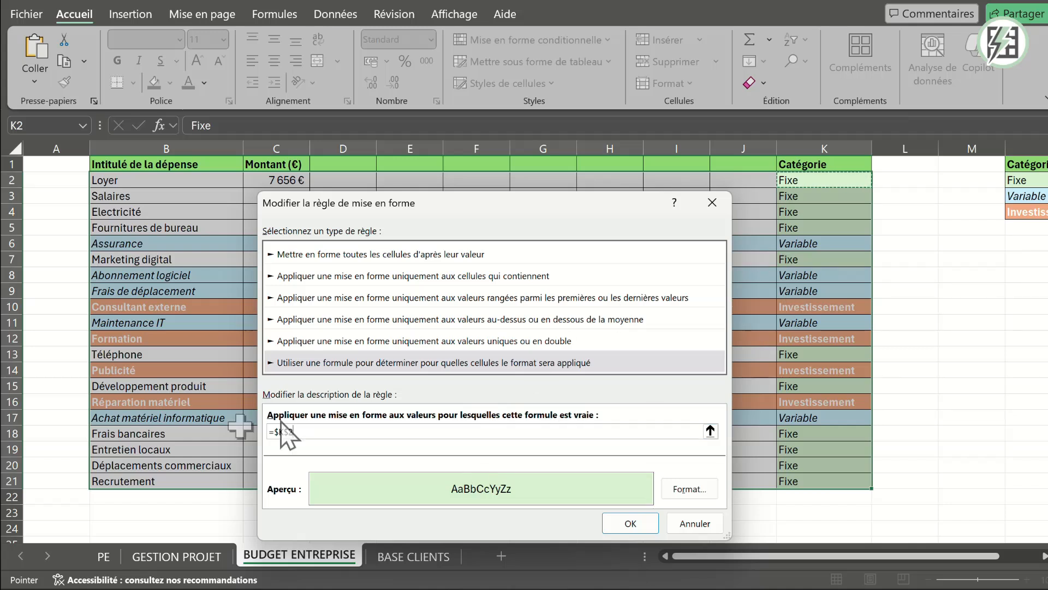
{"action": "left_click", "coordinate": [345, 432]}
{"action": "type", "text": "="}
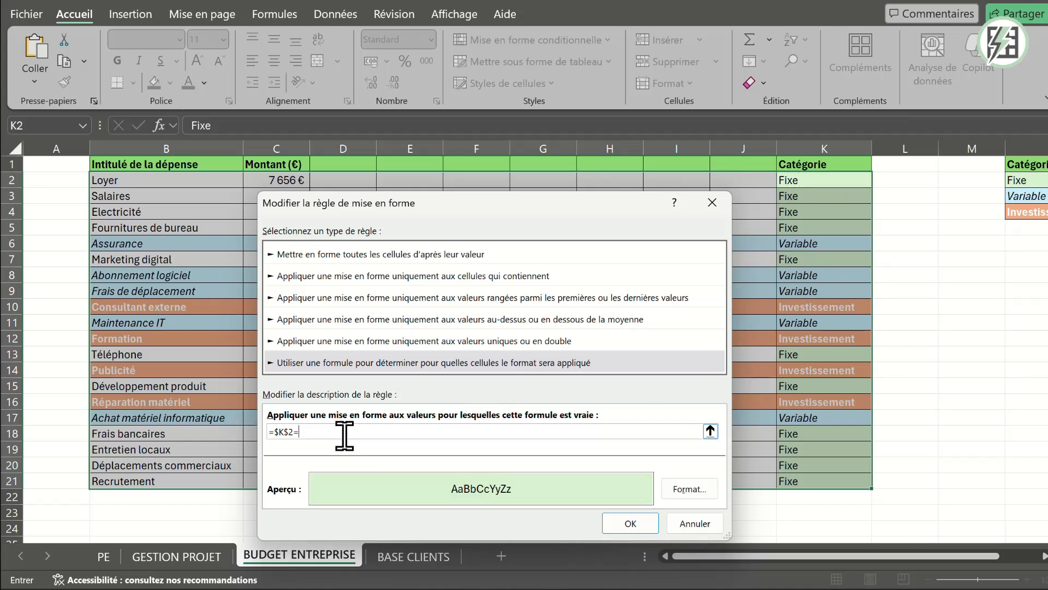
{"action": "left_click", "coordinate": [1021, 180]}
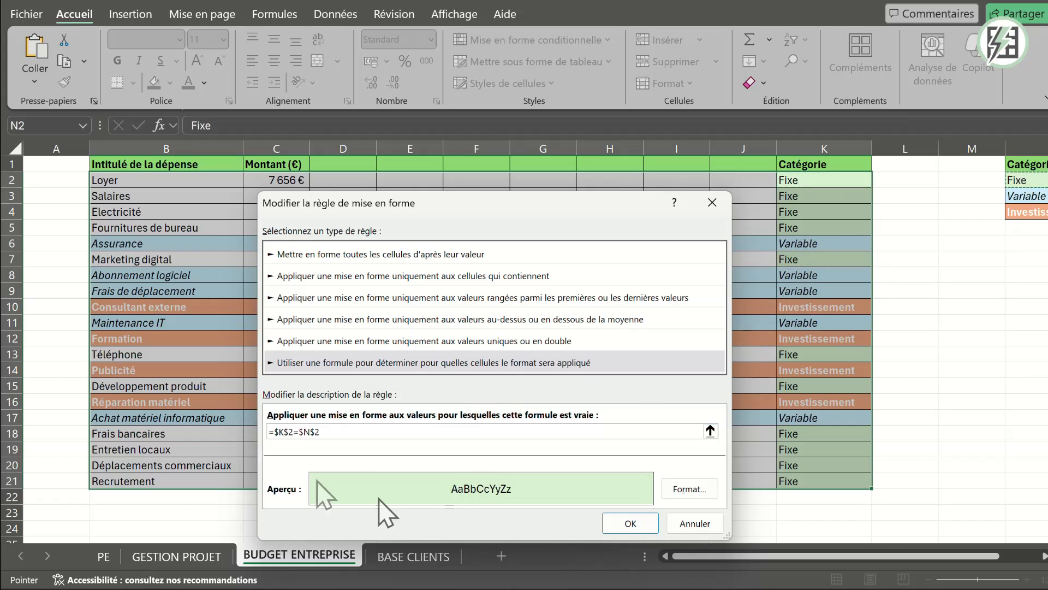
{"action": "left_click", "coordinate": [289, 432]}
{"action": "key", "text": "BackSpace"}
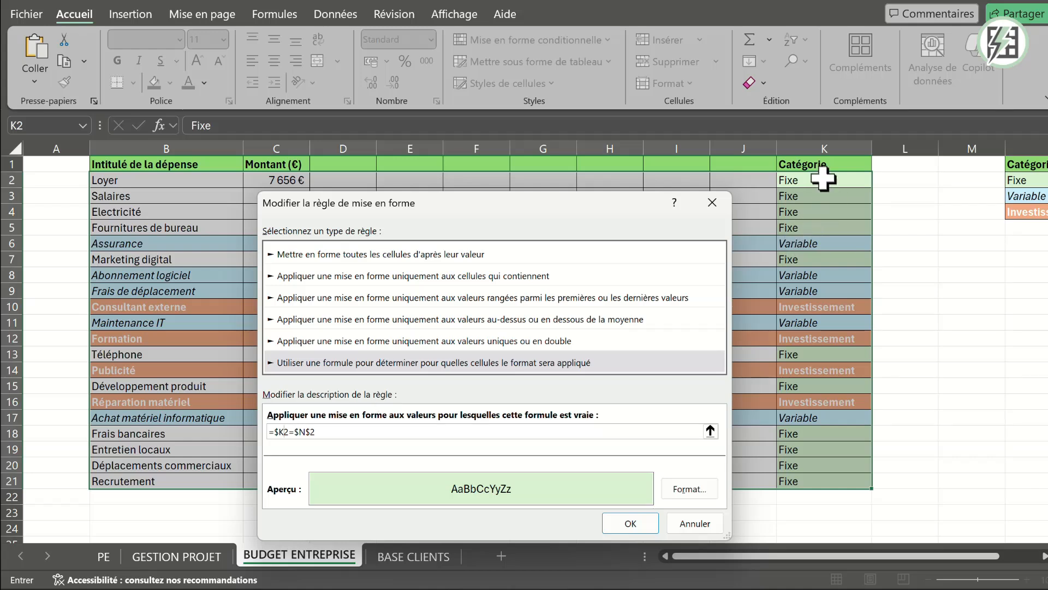
{"action": "left_click", "coordinate": [633, 522]}
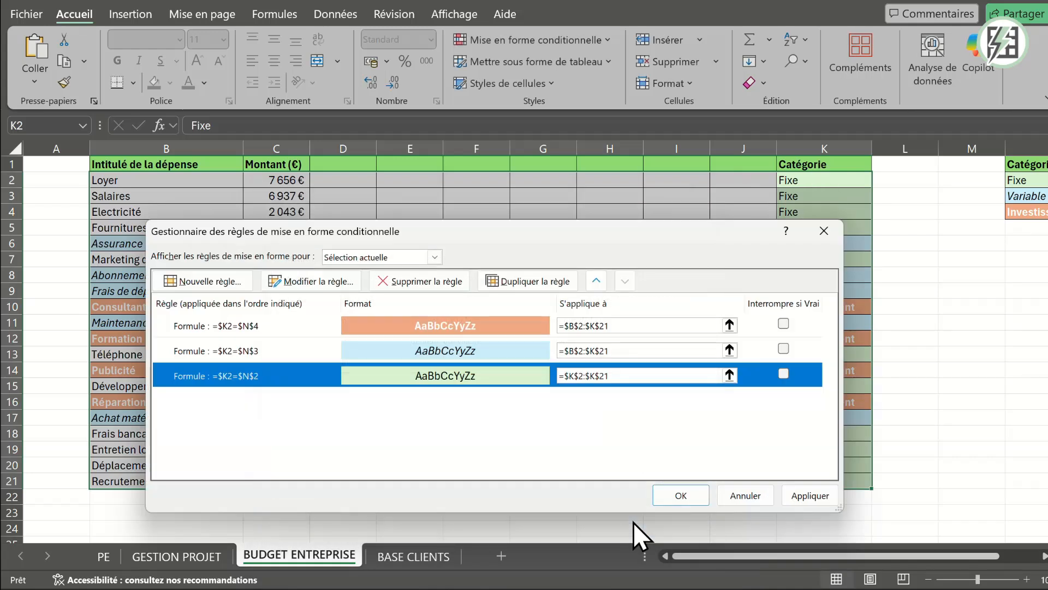
- Extend the Fixe rule's application range to =$B$2:$K$21, apply it, close the rules manager and deselect the table
{"action": "left_click_drag", "start_coordinate": [627, 374], "coordinate": [538, 375]}
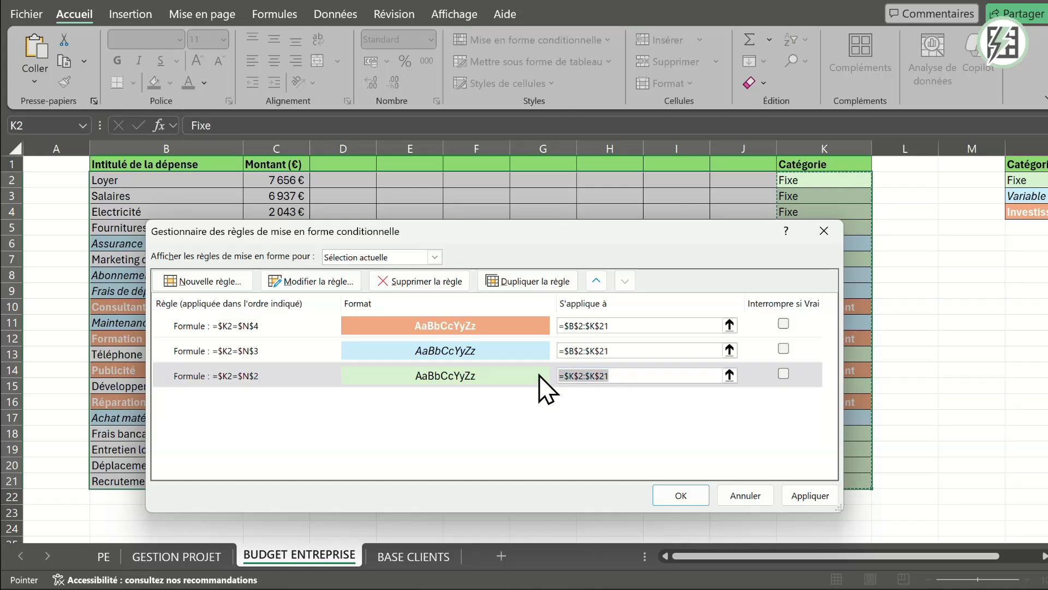
{"action": "key", "text": "BackSpace"}
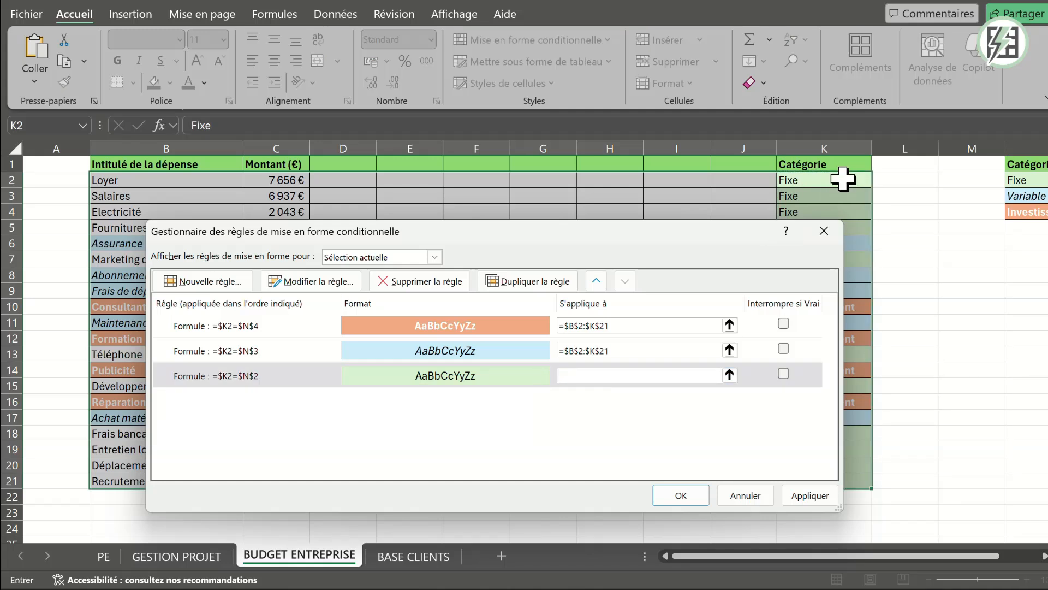
{"action": "left_click_drag", "start_coordinate": [843, 179], "coordinate": [155, 484]}
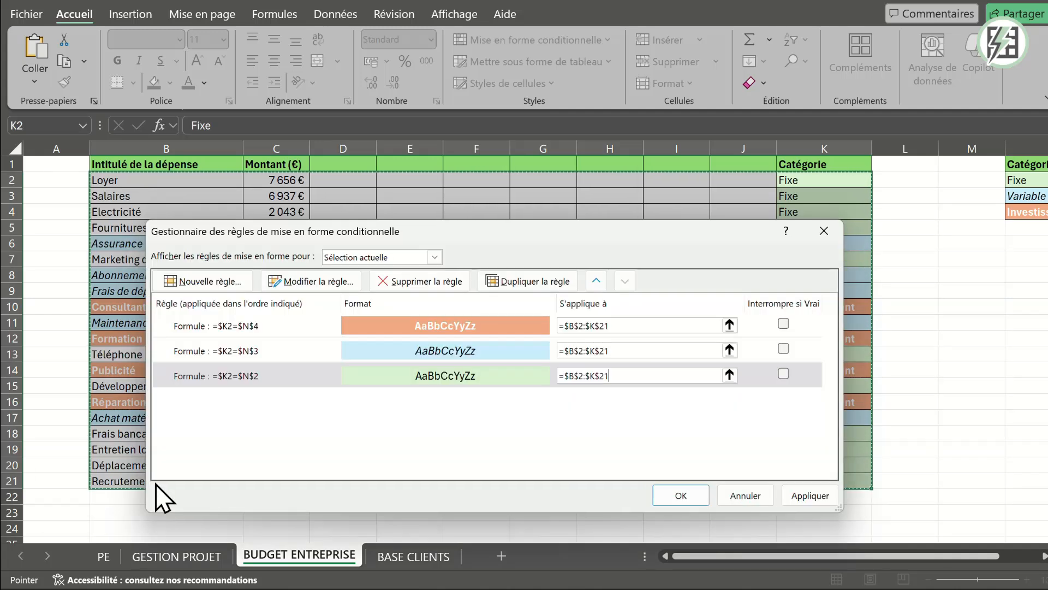
{"action": "left_click", "coordinate": [805, 496]}
{"action": "left_click", "coordinate": [681, 497]}
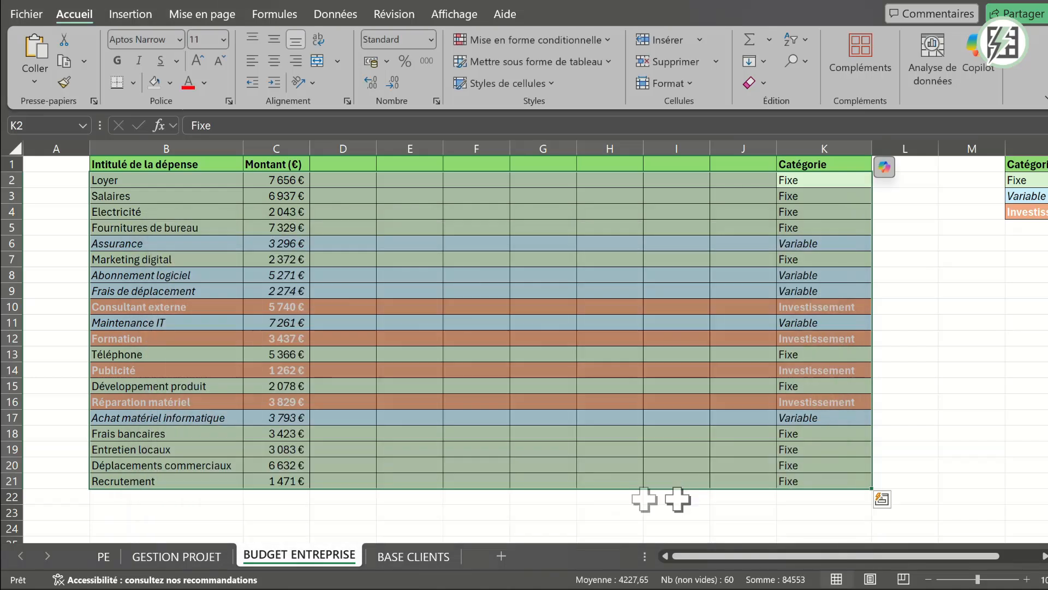
{"action": "left_click", "coordinate": [911, 289]}
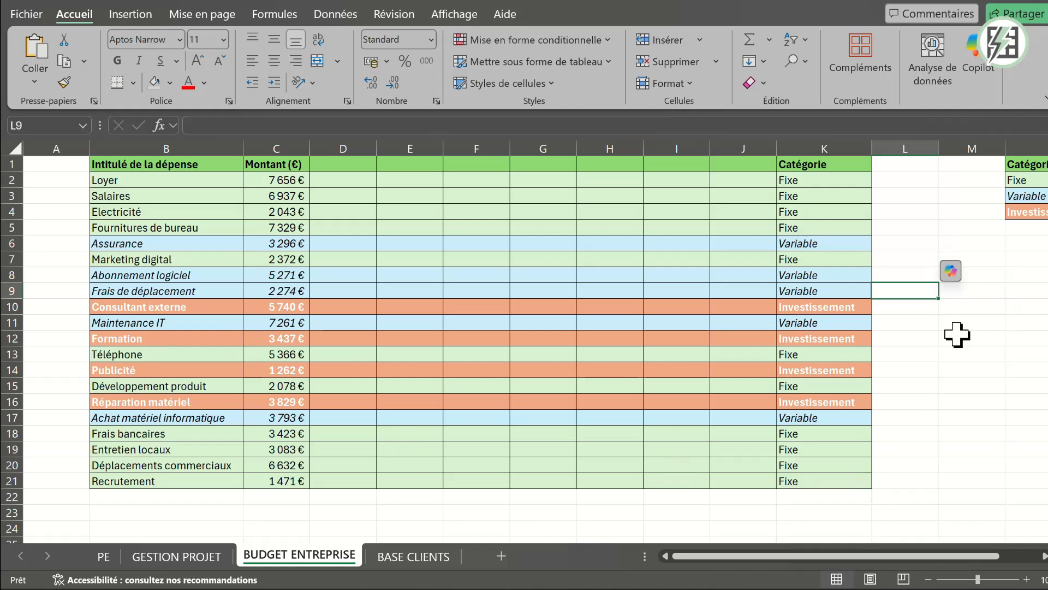
- Test the row formatting by copying the Variable category from K6 into K2, and undo the paste
{"action": "left_click", "coordinate": [809, 182]}
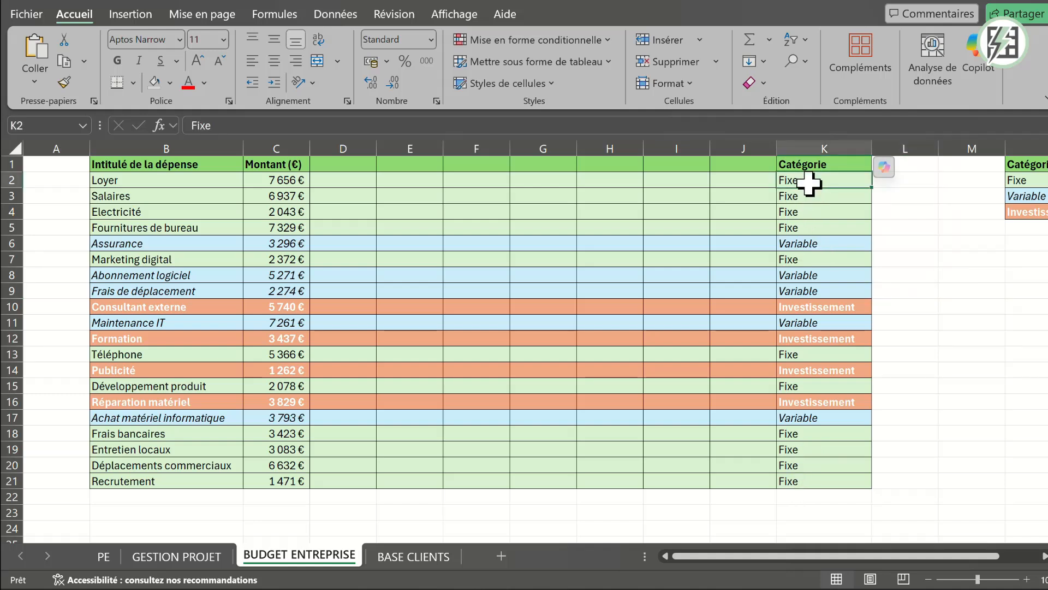
{"action": "left_click", "coordinate": [813, 244]}
{"action": "key", "text": "ctrl+c"}
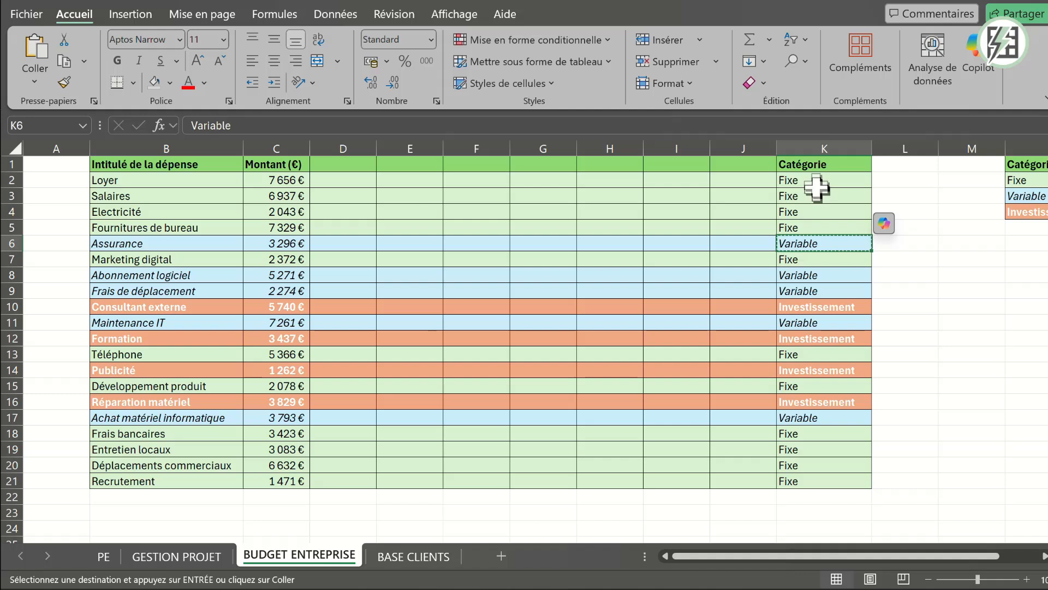
{"action": "left_click", "coordinate": [815, 181]}
{"action": "key", "text": "ctrl+v"}
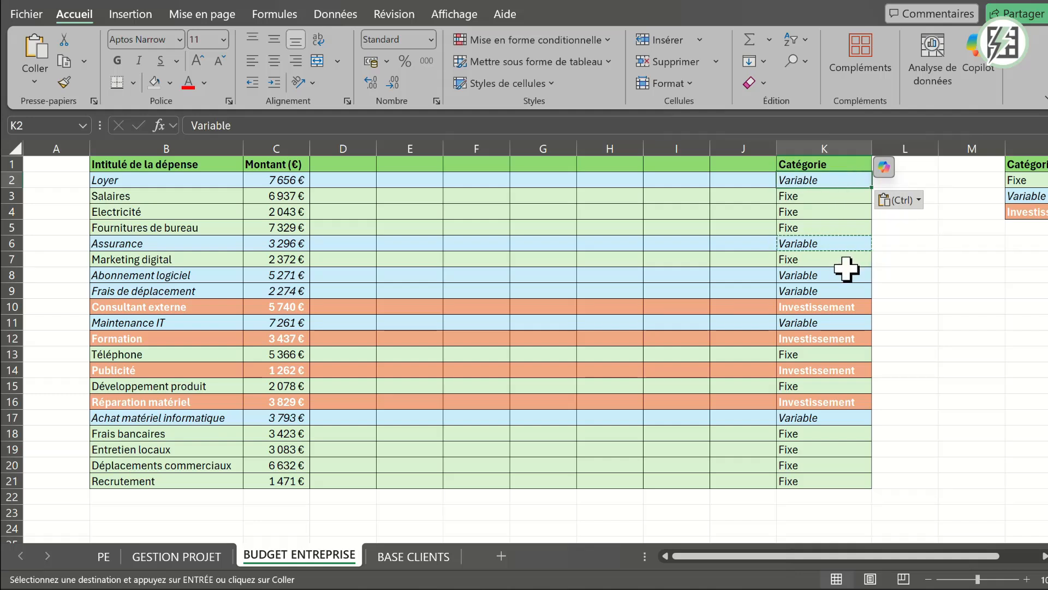
{"action": "key", "text": "ctrl+z"}
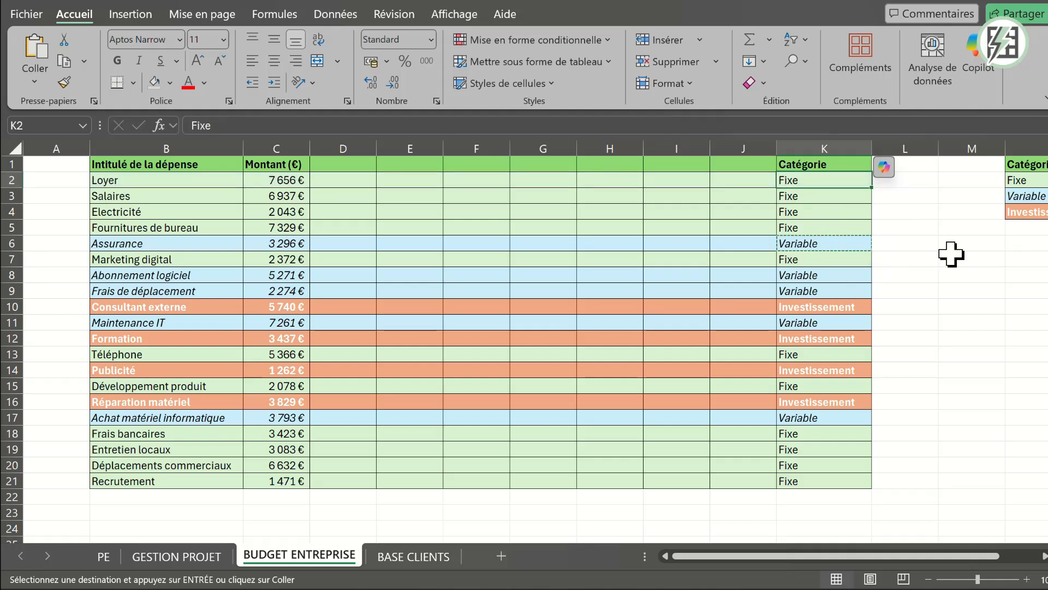